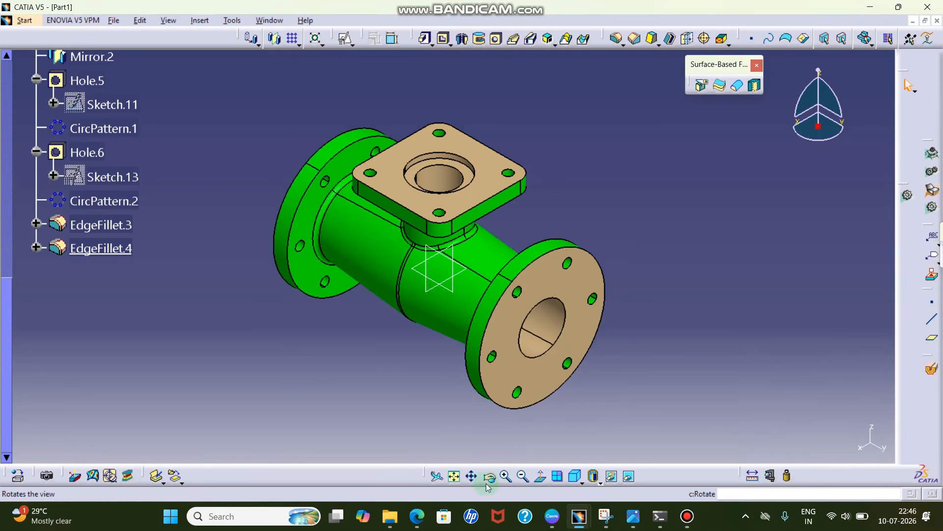
Step: Split the flanged pipe body with the yz plane to keep one half as a section
{"action": "left_click_drag", "start_coordinate": [466, 388], "coordinate": [485, 414]}
{"action": "left_click", "coordinate": [702, 85]}
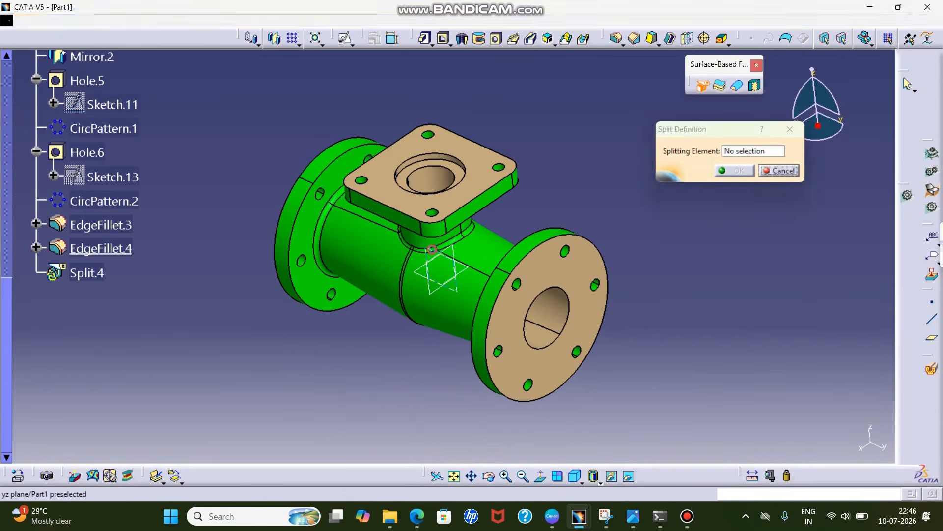
{"action": "left_click", "coordinate": [445, 256]}
{"action": "left_click", "coordinate": [432, 289]}
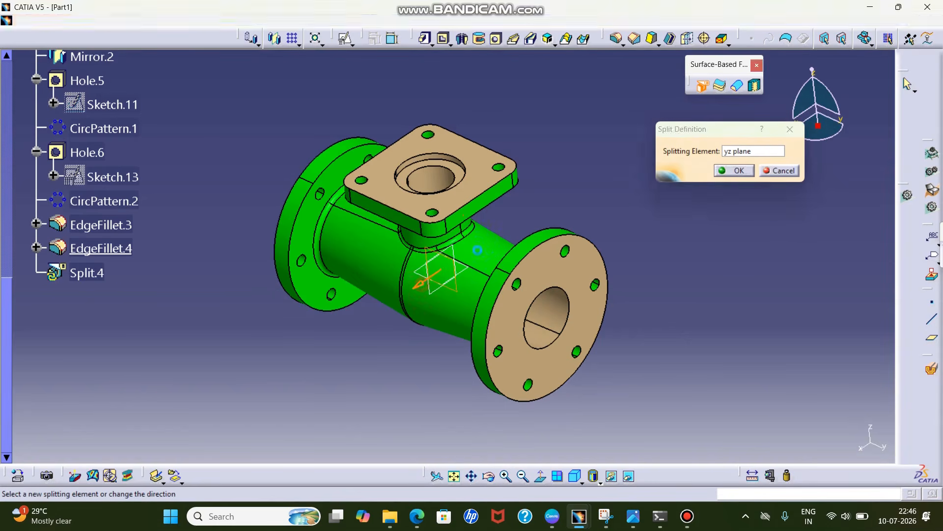
{"action": "left_click", "coordinate": [718, 171]}
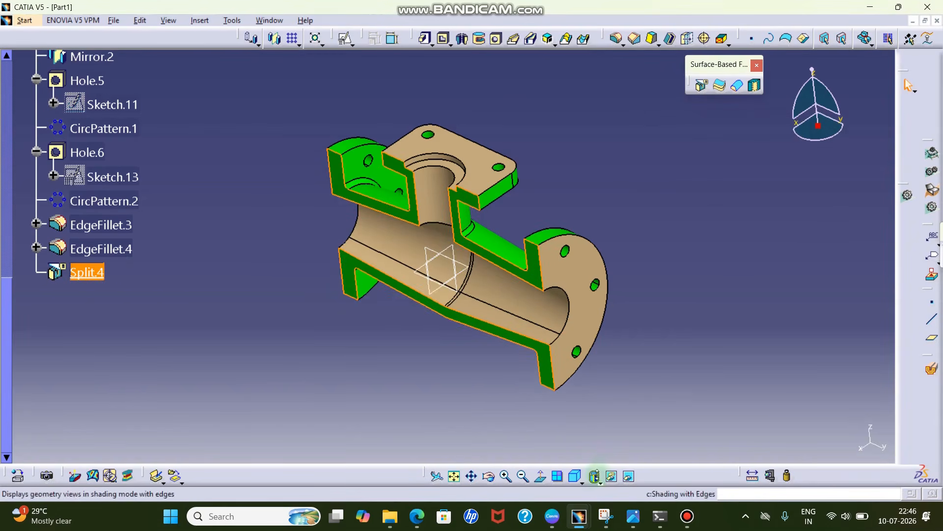
Step: Inspect the sectioned body from the other side and compare it with the reference drawing in Snipping Tool
{"action": "left_click", "coordinate": [492, 477]}
{"action": "left_click_drag", "start_coordinate": [446, 326], "coordinate": [632, 360]}
{"action": "left_click", "coordinate": [608, 516]}
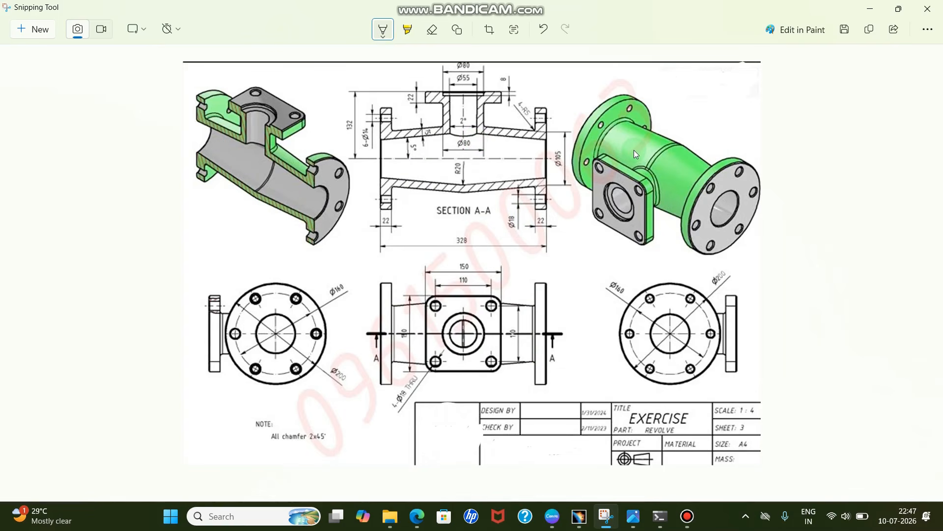
{"action": "left_click", "coordinate": [868, 9]}
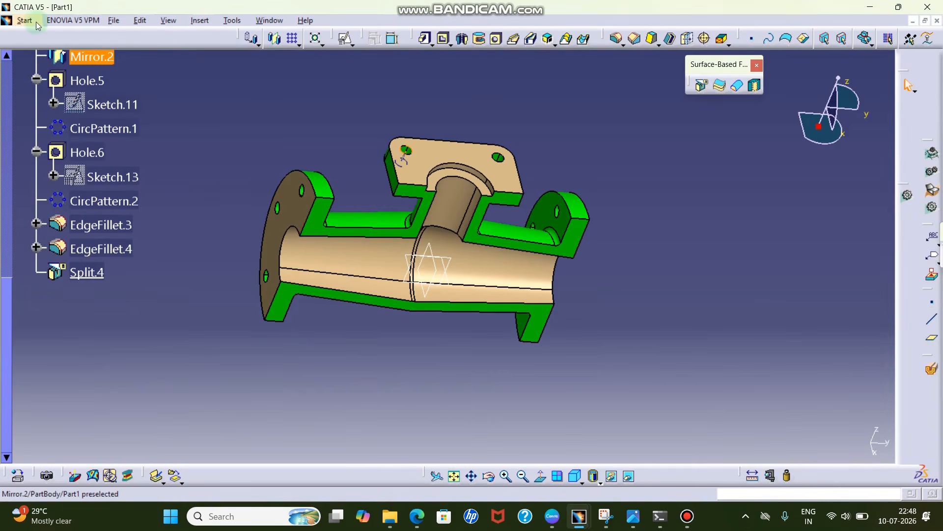
Step: Create a new part, Part2, in the Part Design workbench
{"action": "left_click", "coordinate": [33, 21]}
{"action": "mouse_move", "coordinate": [130, 118]}
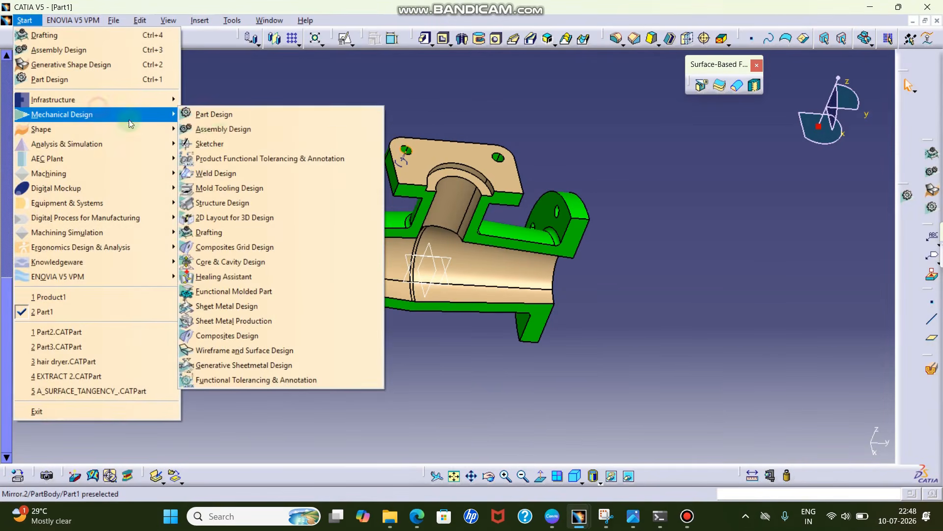
{"action": "left_click", "coordinate": [218, 116]}
{"action": "left_click", "coordinate": [310, 287]}
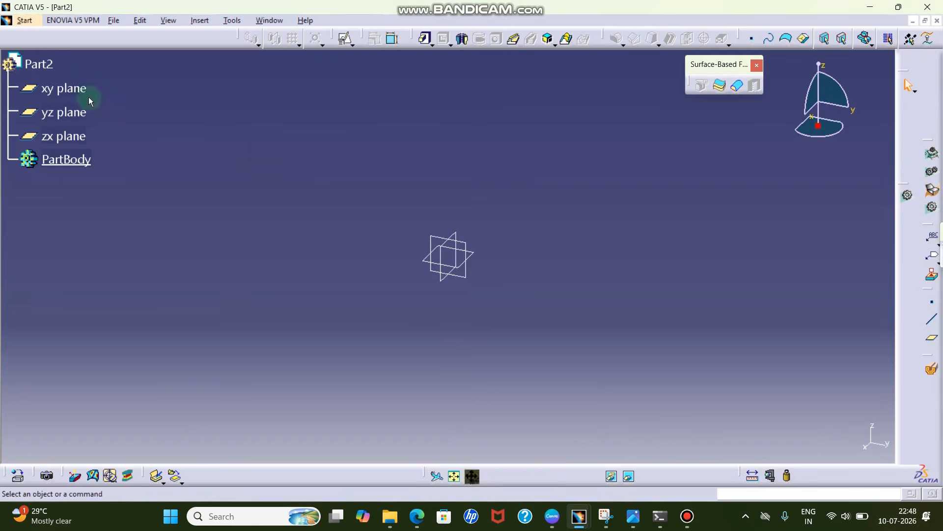
Step: Hide the xy, yz and zx reference planes of the new part
{"action": "left_click", "coordinate": [74, 92]}
{"action": "left_click", "coordinate": [77, 139], "text": "shift"}
{"action": "right_click", "coordinate": [81, 142]}
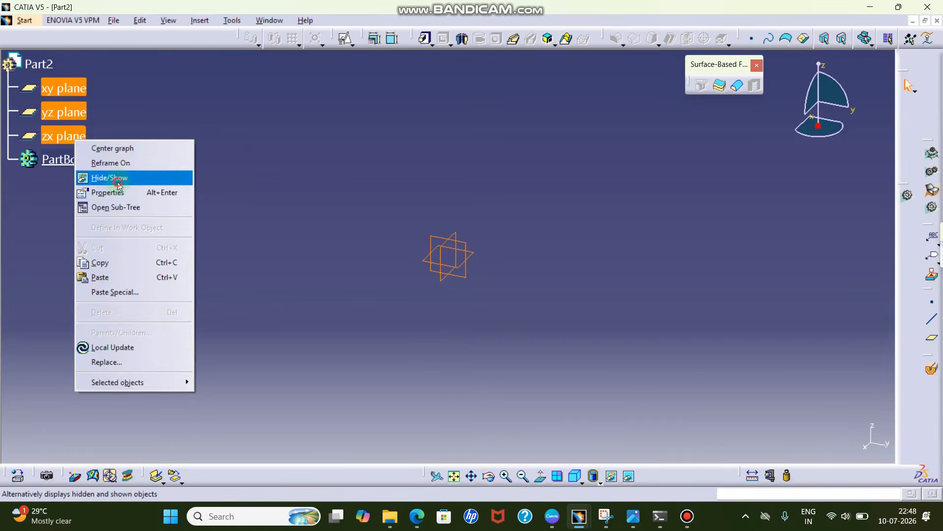
{"action": "left_click", "coordinate": [113, 177]}
Step: Insert a standard axis system at the part's origin, keeping the default axis settings
{"action": "left_click", "coordinate": [199, 20]}
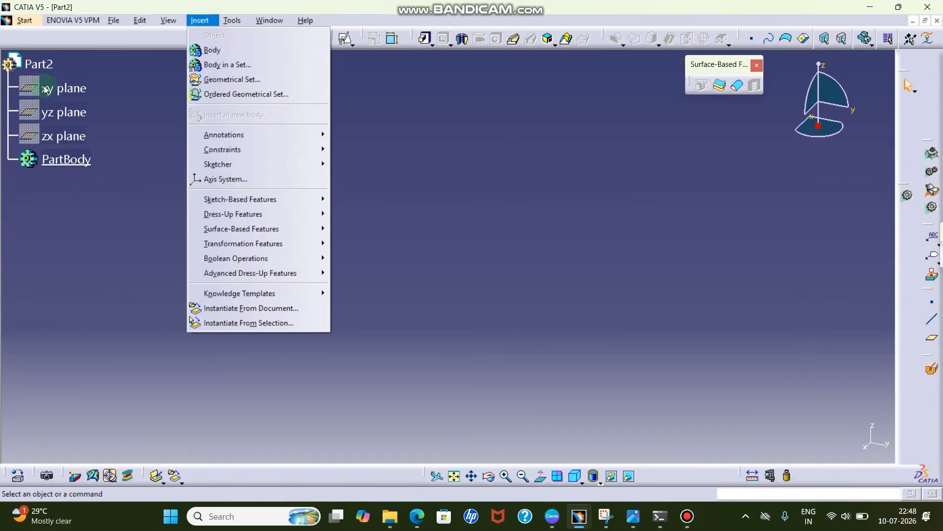
{"action": "left_click", "coordinate": [234, 186]}
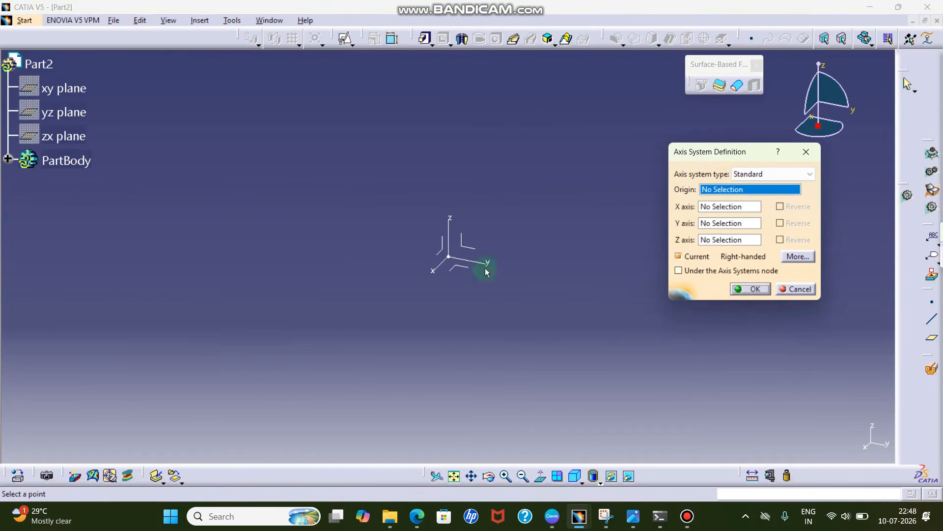
{"action": "left_click", "coordinate": [744, 298]}
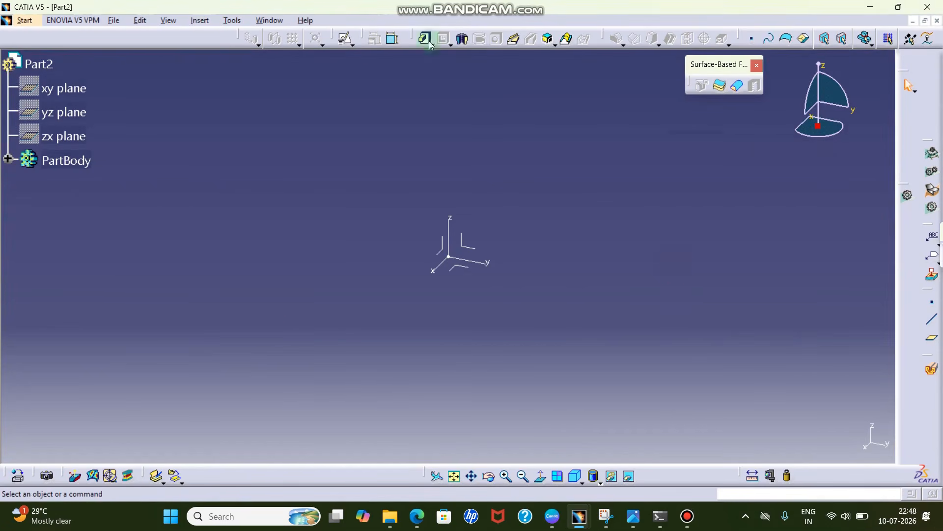
Step: Start a positioned sketch on the yz plane of the axis system
{"action": "left_click", "coordinate": [346, 39]}
{"action": "left_click", "coordinate": [493, 253]}
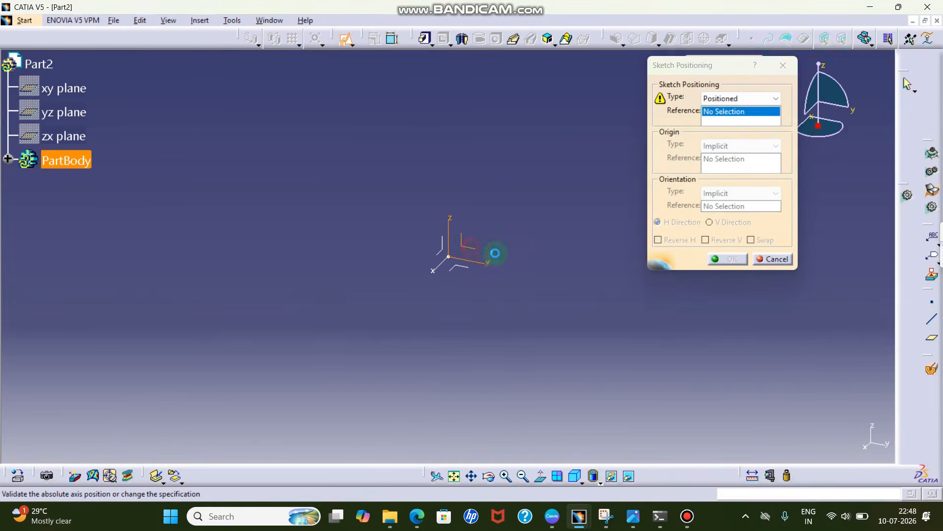
{"action": "left_click", "coordinate": [715, 258]}
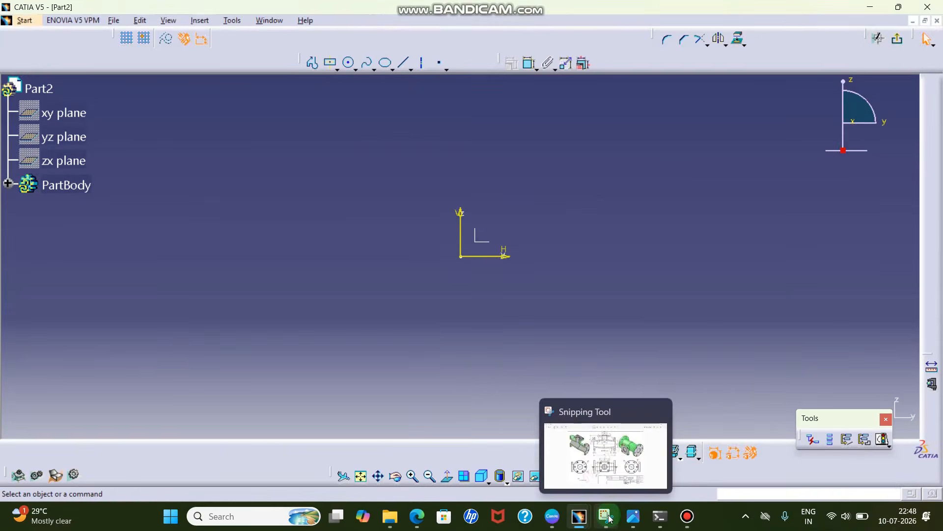
Step: Consult the Snipping Tool drawing and sketch an open L-shaped flange-and-wall profile about 90 mm wide, with both wall lines ending on the vertical axis
{"action": "left_click", "coordinate": [587, 402]}
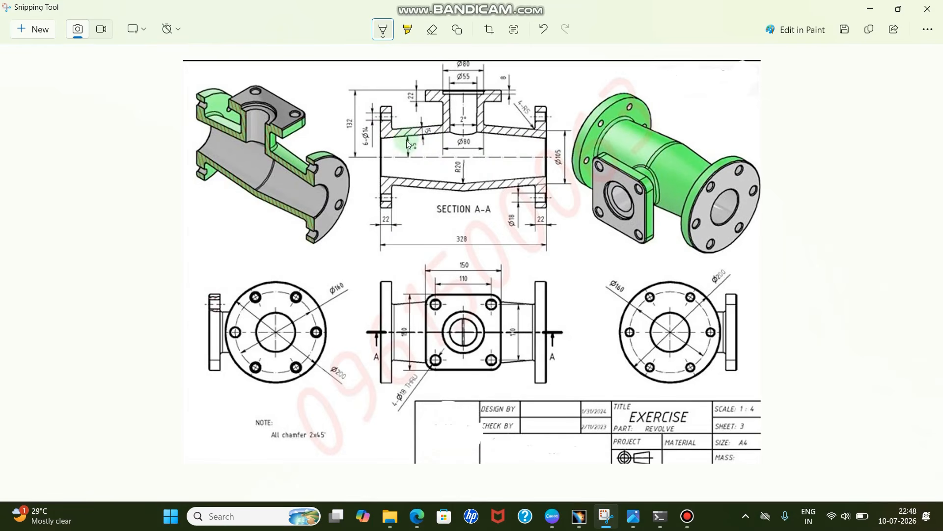
{"action": "left_click", "coordinate": [869, 8]}
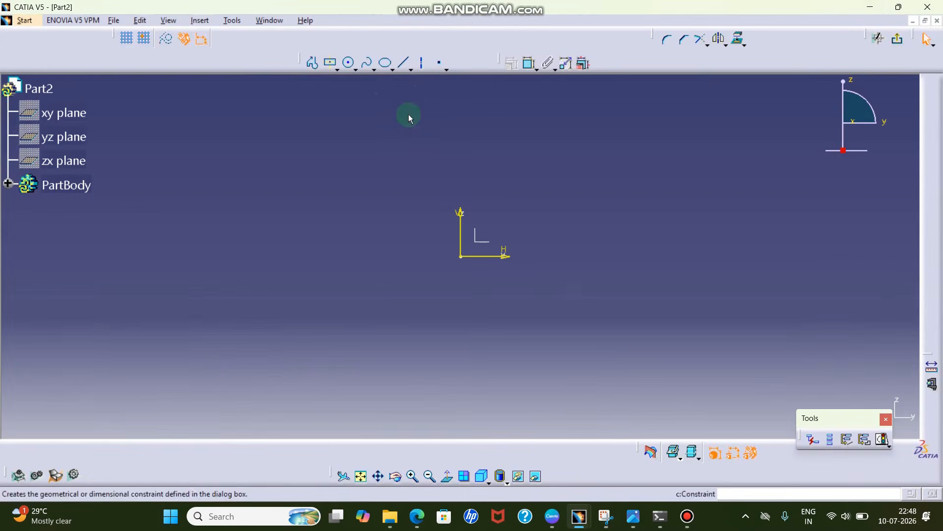
{"action": "left_click", "coordinate": [312, 62]}
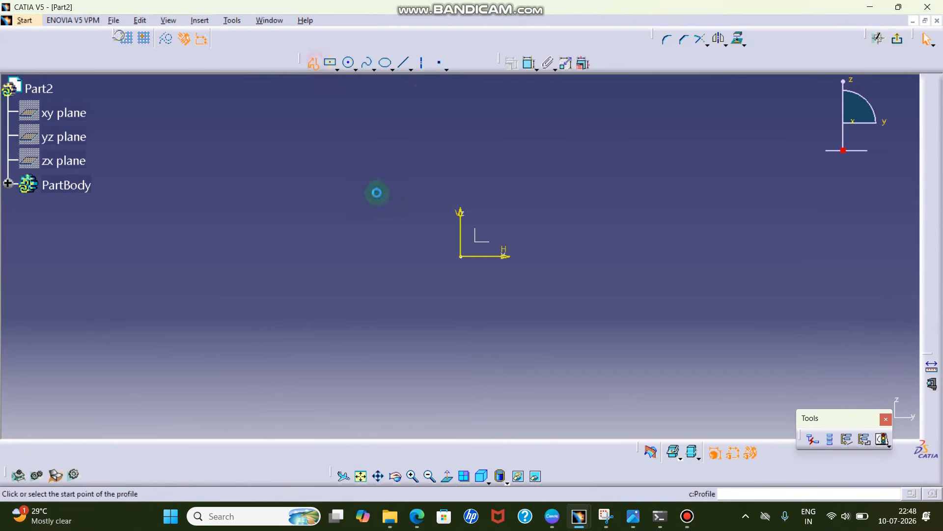
{"action": "left_click", "coordinate": [461, 208]}
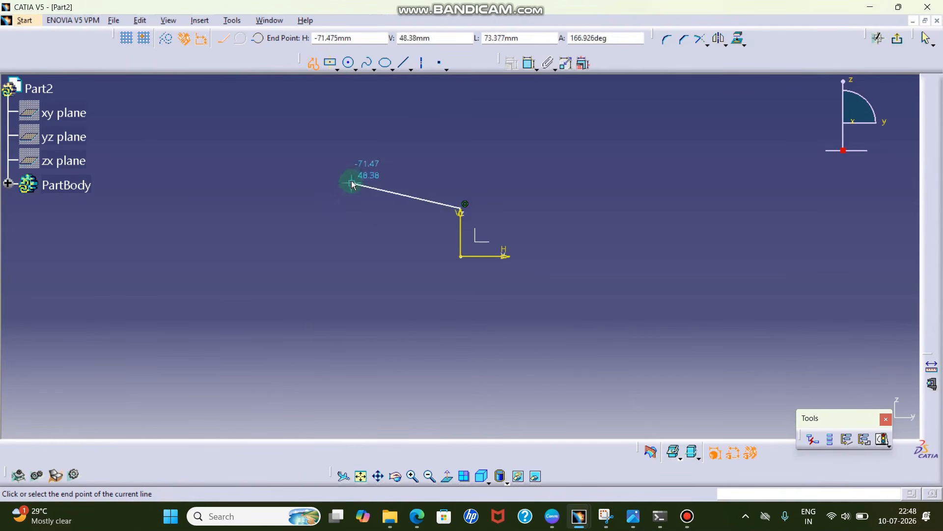
{"action": "left_click", "coordinate": [350, 197]}
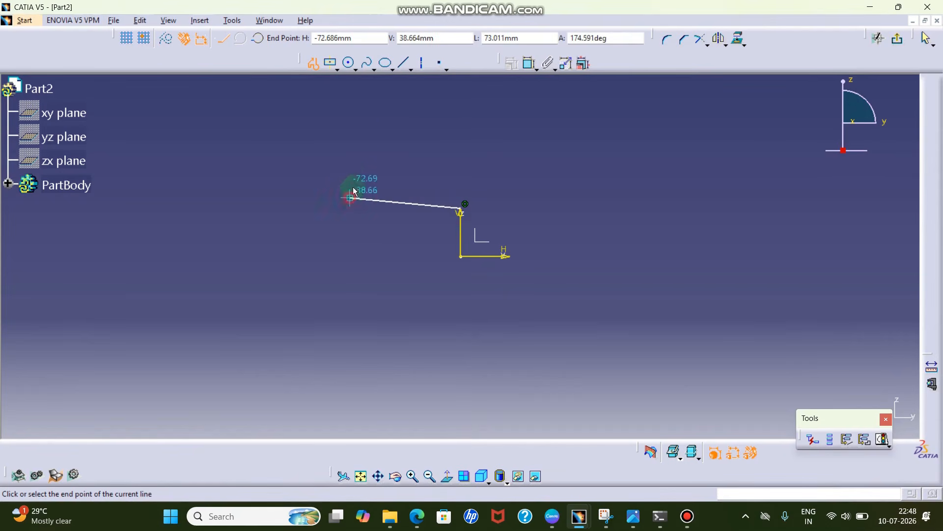
{"action": "left_click", "coordinate": [350, 133]}
{"action": "left_click", "coordinate": [322, 133]}
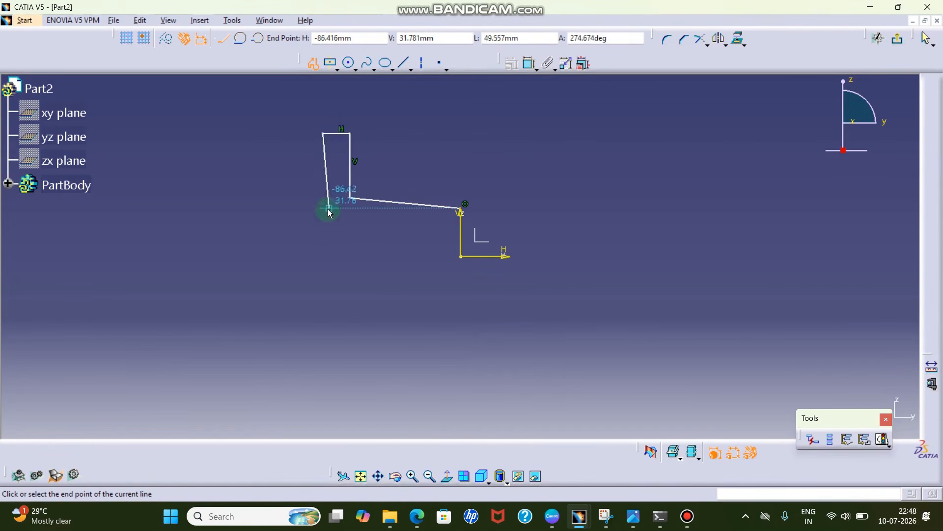
{"action": "left_click", "coordinate": [324, 216]}
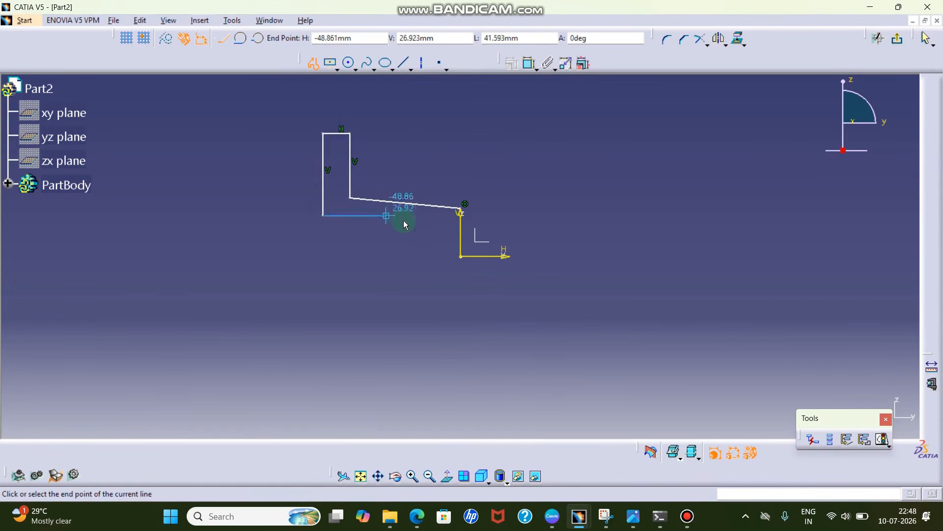
{"action": "left_click", "coordinate": [461, 227]}
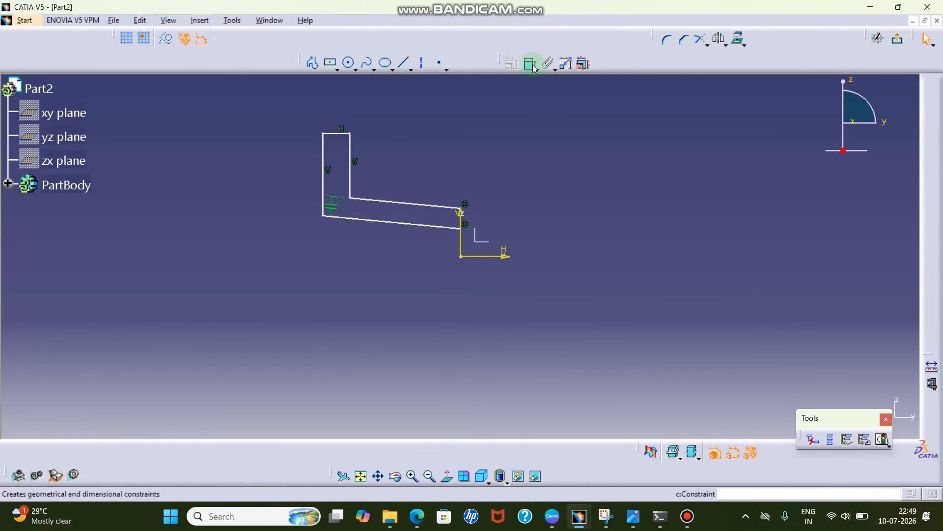
Step: Constrain the flange's top edge to 100 mm above the horizontal axis
{"action": "left_click", "coordinate": [335, 133]}
{"action": "left_click", "coordinate": [488, 256]}
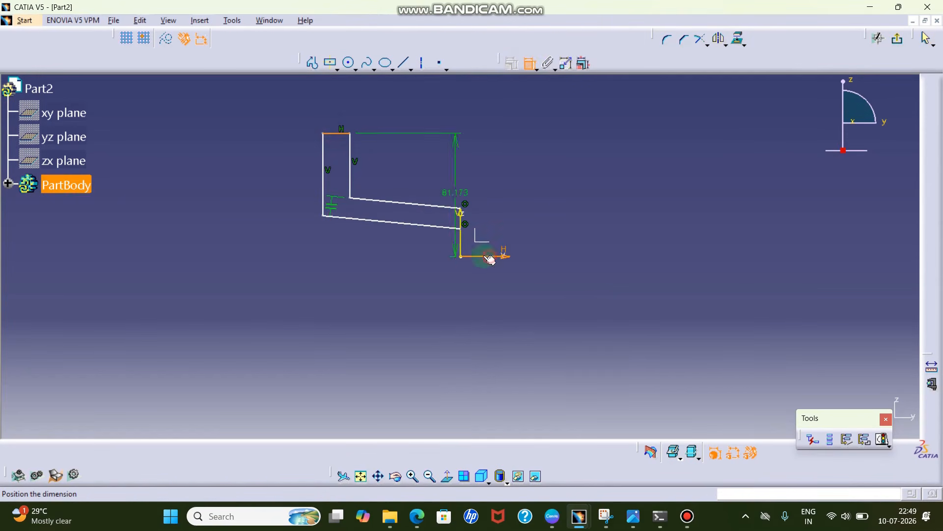
{"action": "left_click", "coordinate": [211, 181]}
{"action": "double_click", "coordinate": [219, 173]}
{"action": "type", "text": "100"}
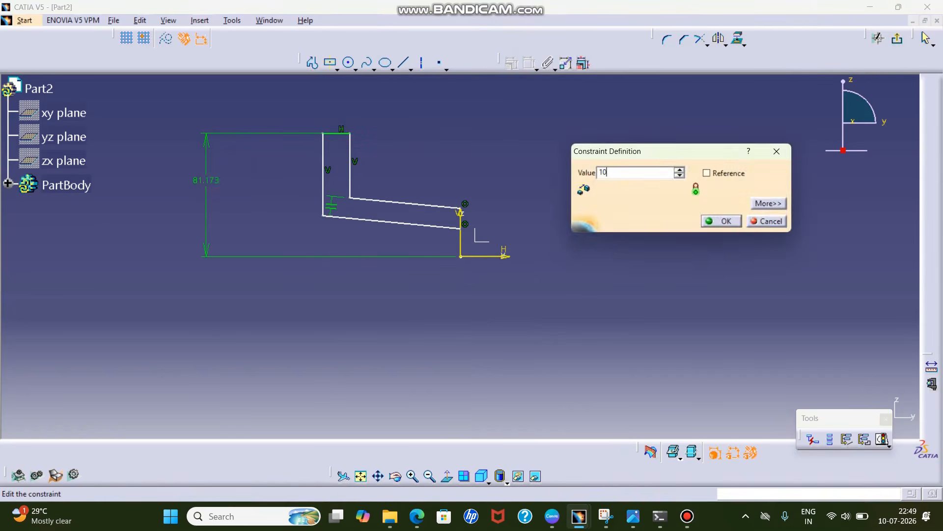
{"action": "key", "text": "Return"}
Step: Constrain the corner between the flange and the outer wall line to 105/2 mm above the horizontal axis
{"action": "left_click", "coordinate": [348, 211]}
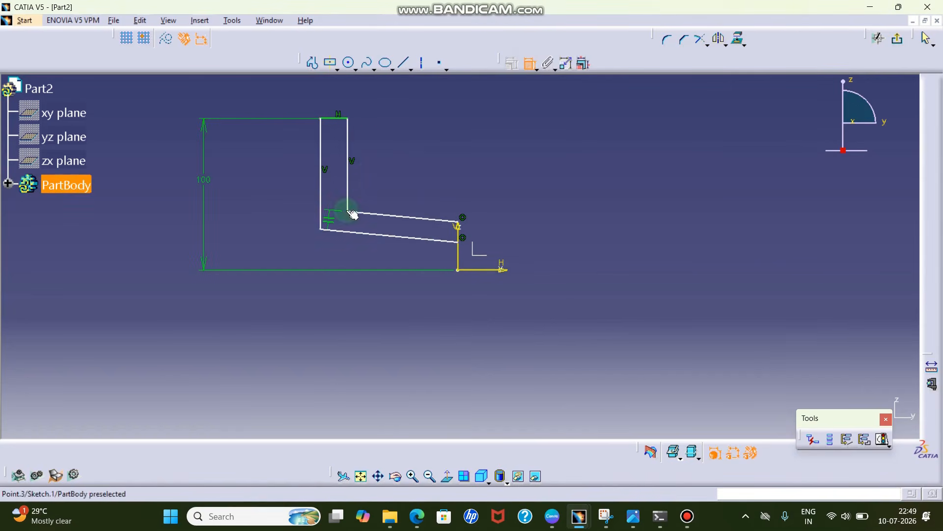
{"action": "left_click", "coordinate": [503, 277]}
{"action": "left_click", "coordinate": [252, 230]}
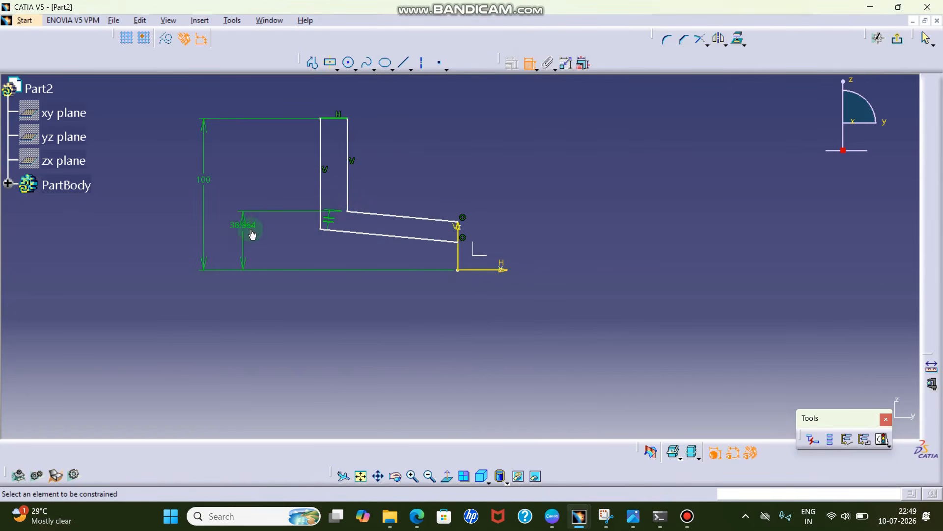
{"action": "double_click", "coordinate": [252, 230]}
{"action": "type", "text": "105/"}
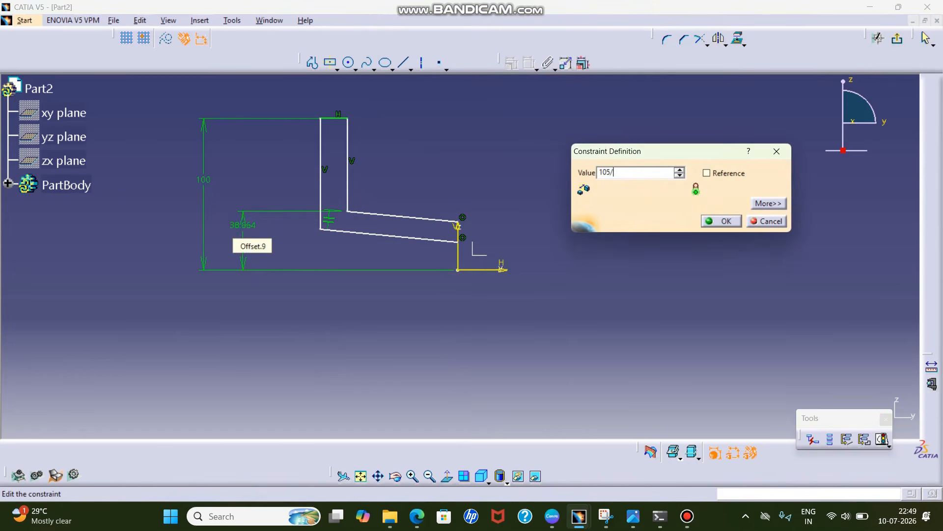
{"action": "type", "text": "2"}
{"action": "key", "text": "Return"}
Step: Constrain the distance between the two sloped wall lines to 15 mm
{"action": "left_click", "coordinate": [400, 205]}
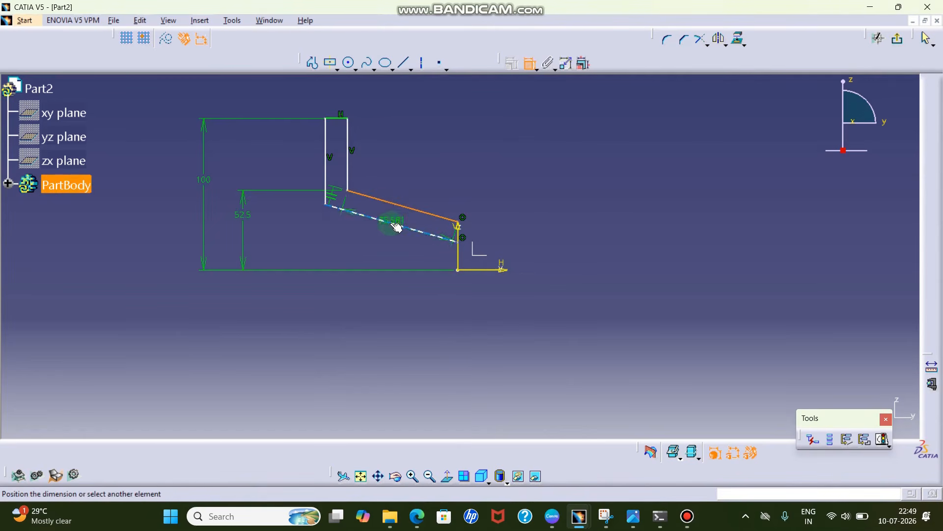
{"action": "left_click", "coordinate": [396, 227]}
{"action": "left_click", "coordinate": [407, 178]}
{"action": "double_click", "coordinate": [409, 174]}
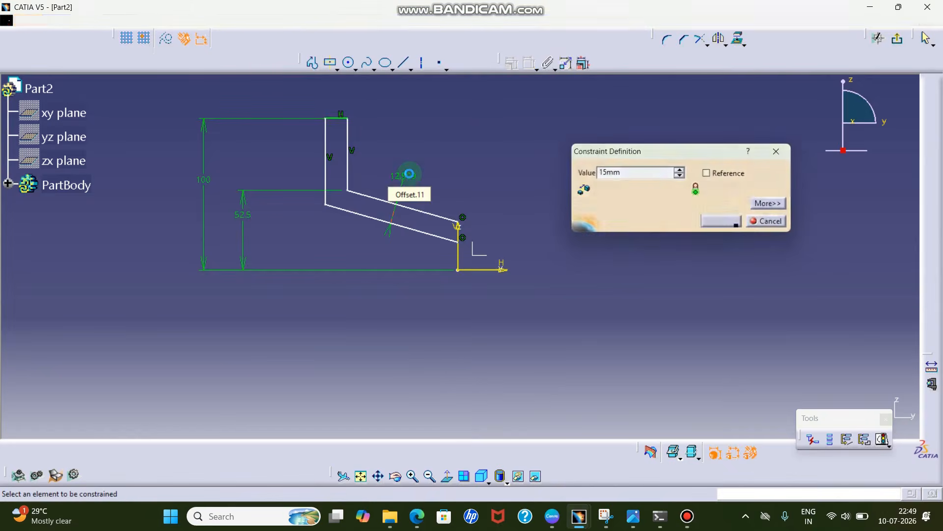
{"action": "key", "text": "Return"}
Step: Constrain the flange's thickness between its two vertical lines to 22 mm
{"action": "left_click", "coordinate": [324, 140]}
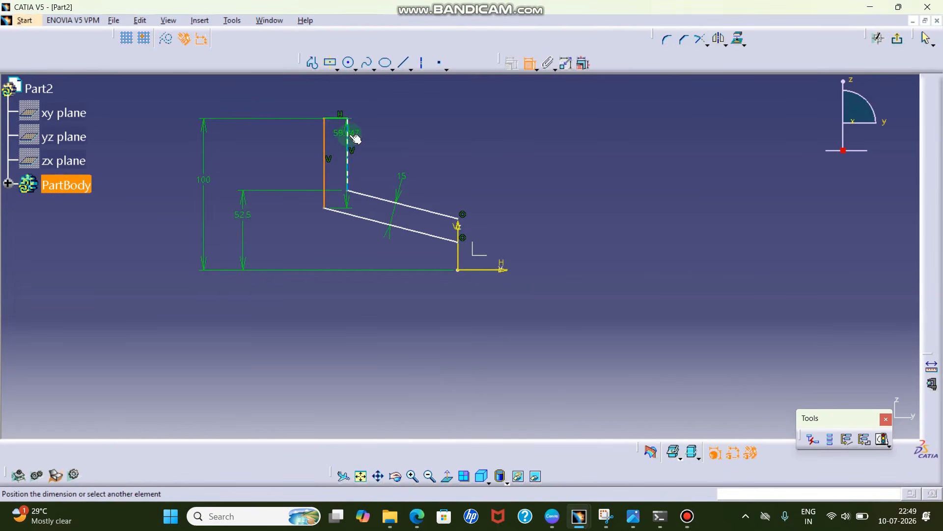
{"action": "left_click", "coordinate": [355, 139]}
{"action": "left_click", "coordinate": [408, 103]}
{"action": "double_click", "coordinate": [410, 103]}
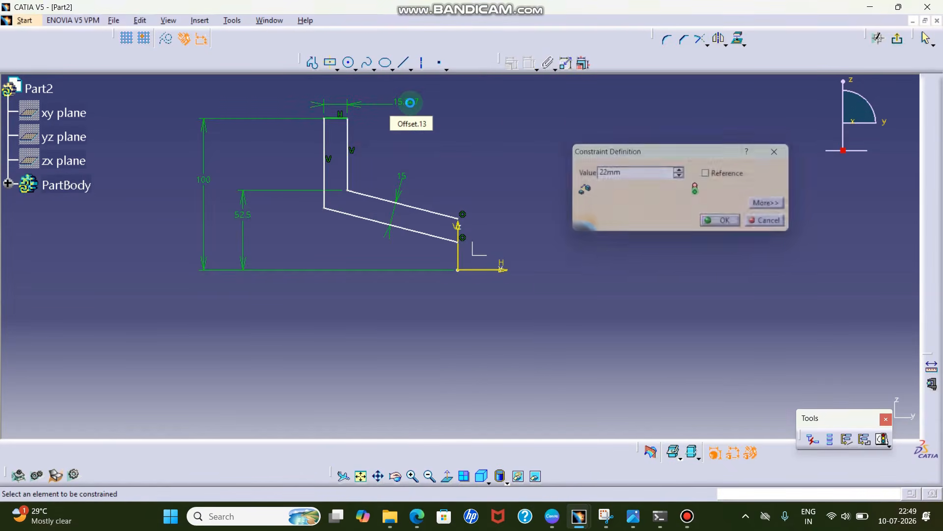
{"action": "key", "text": "Return"}
Step: Move the wall lines' ends higher on the vertical axis so the wall slopes upward toward it
{"action": "left_click_drag", "start_coordinate": [465, 242], "coordinate": [466, 175]}
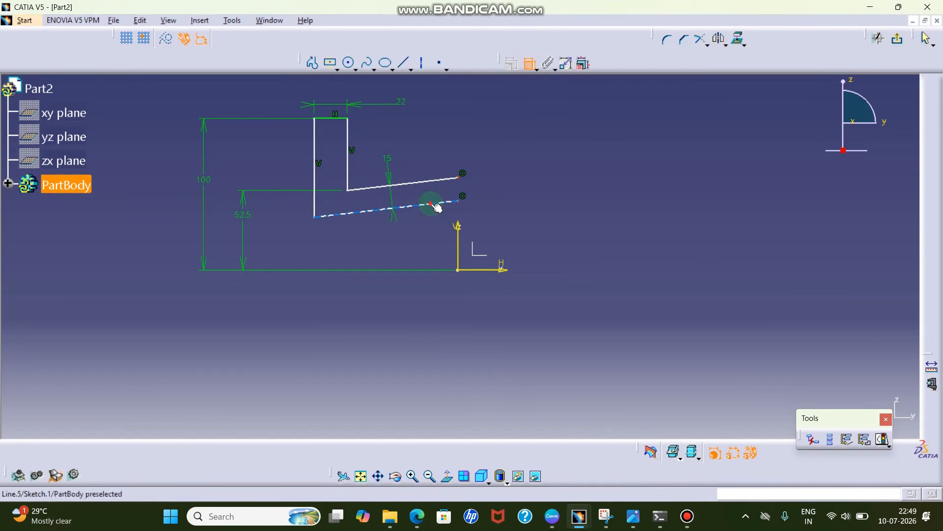
{"action": "left_click", "coordinate": [535, 70]}
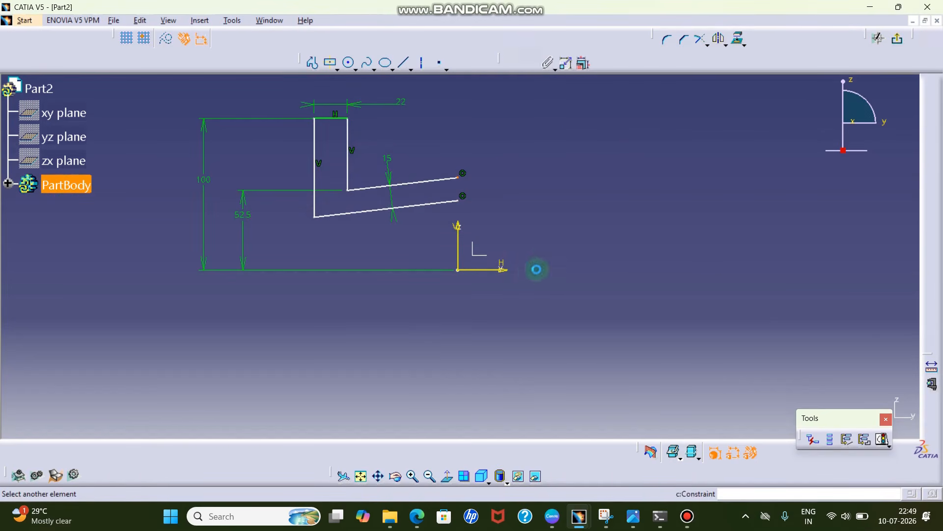
{"action": "left_click", "coordinate": [507, 270]}
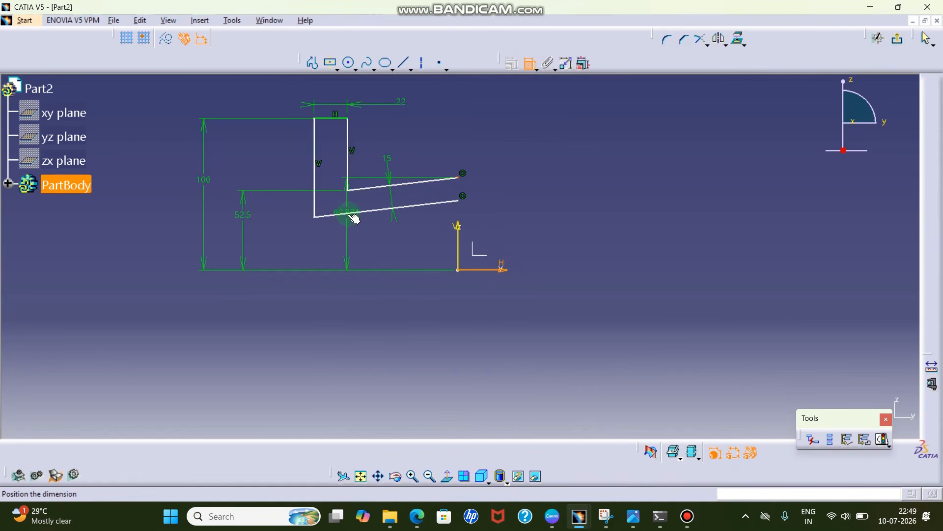
Step: Constrain the angle between the lower sloped wall line and the horizontal axis to 5 degrees
{"action": "left_click", "coordinate": [530, 67]}
{"action": "left_click", "coordinate": [341, 213]}
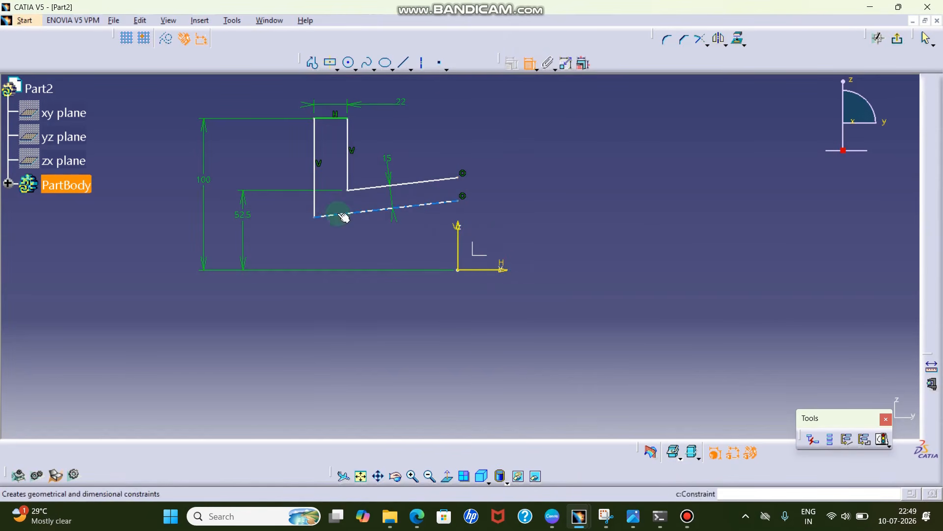
{"action": "left_click", "coordinate": [484, 270]}
{"action": "left_click", "coordinate": [384, 232]}
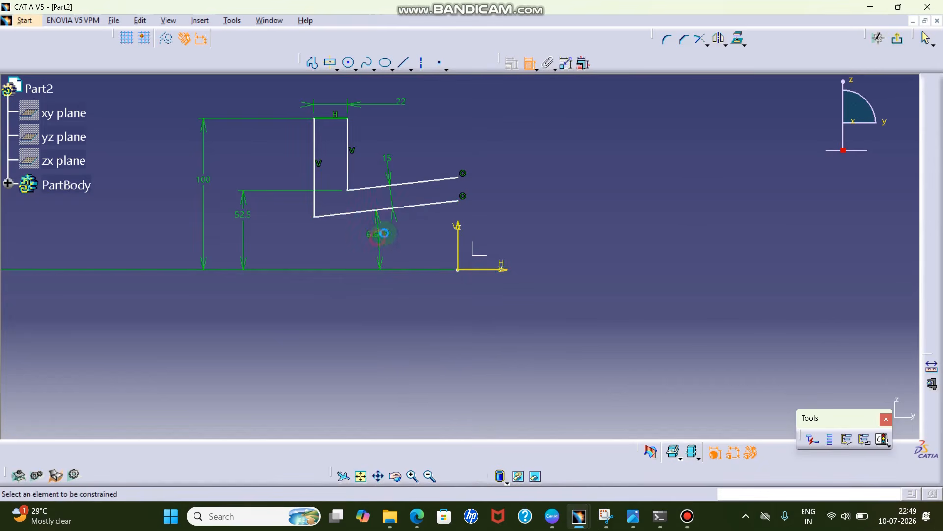
{"action": "double_click", "coordinate": [380, 234]}
{"action": "type", "text": "5"}
{"action": "key", "text": "Return"}
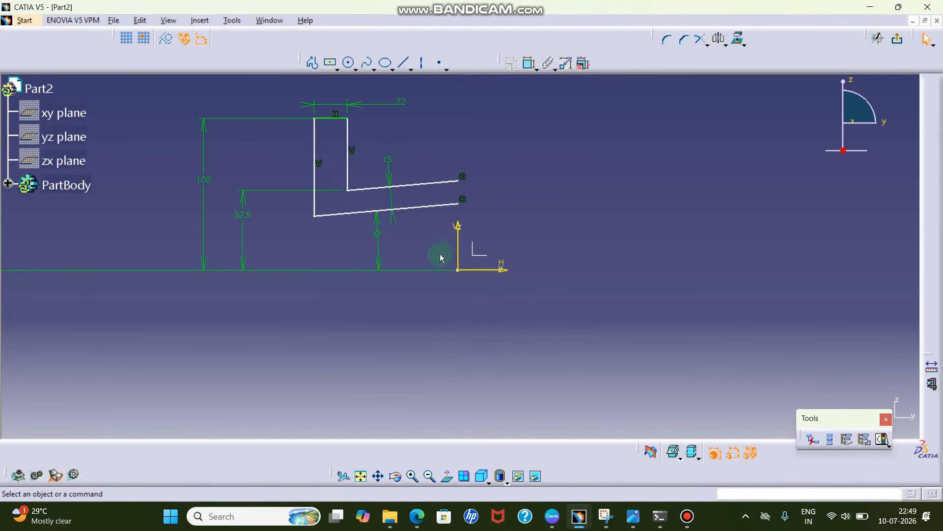
Step: Check the overall length in the reference drawing and constrain the flange's outer face line to 328/2 mm from the vertical axis
{"action": "left_click", "coordinate": [605, 515]}
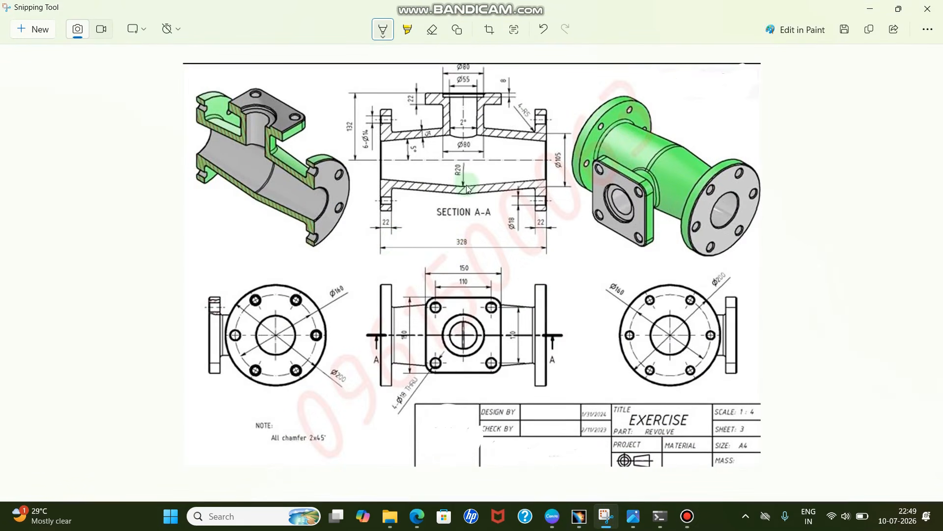
{"action": "left_click", "coordinate": [870, 8]}
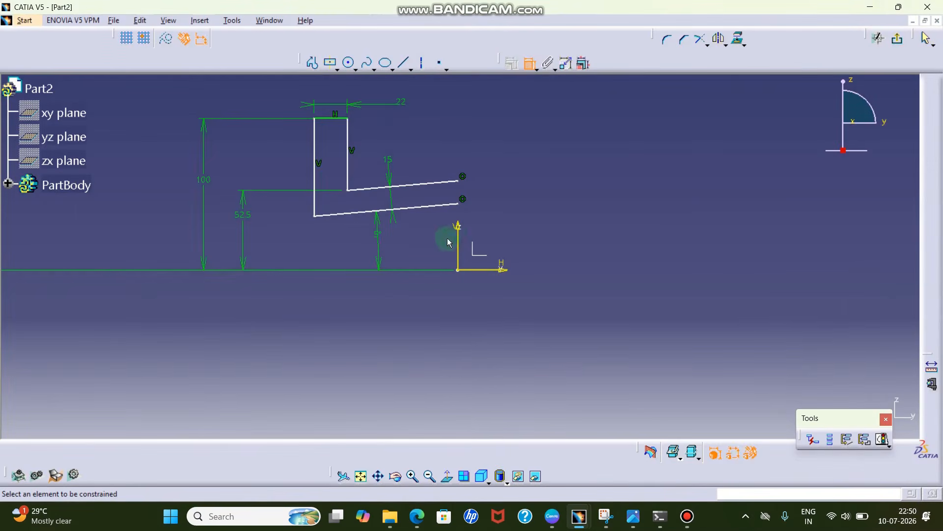
{"action": "left_click", "coordinate": [458, 233]}
{"action": "left_click", "coordinate": [317, 168]}
{"action": "left_click", "coordinate": [393, 320]}
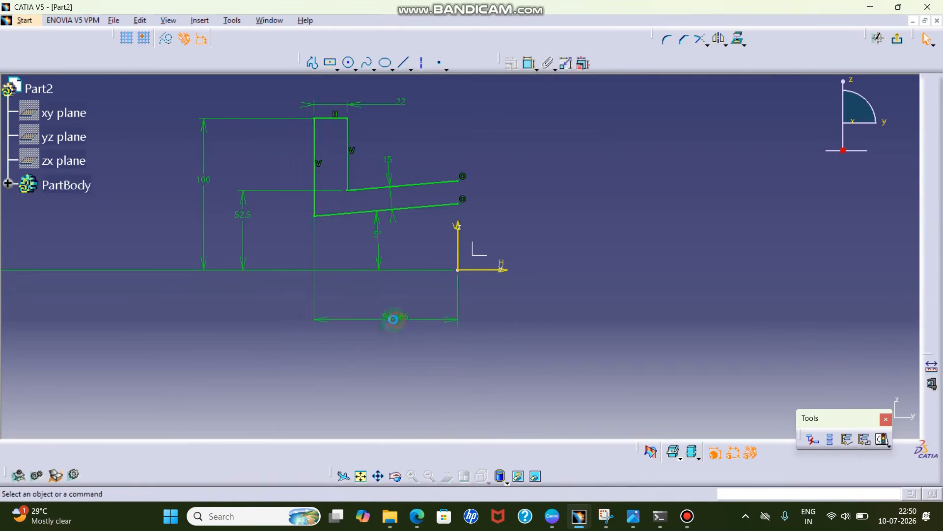
{"action": "double_click", "coordinate": [393, 319]}
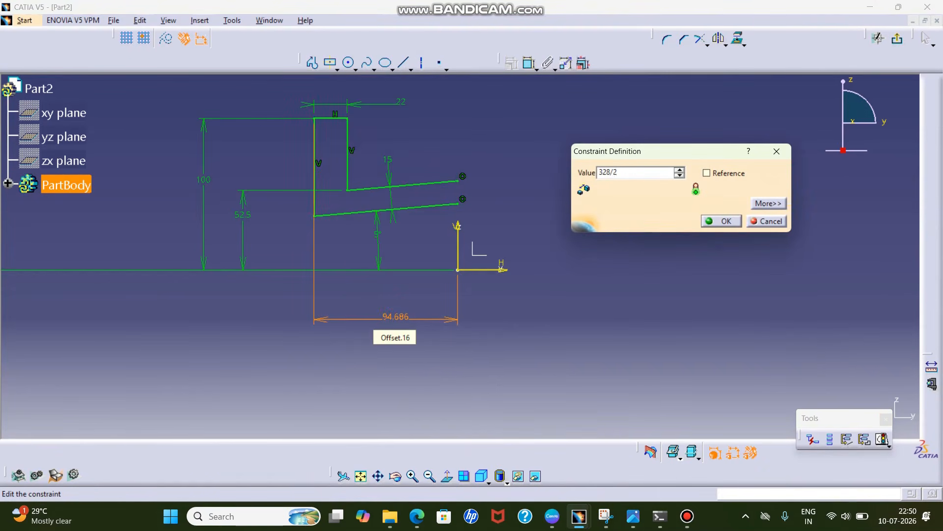
{"action": "key", "text": "Return"}
Step: Mirror the whole half profile about the vertical axis and exit the sketch
{"action": "middle_click_drag", "start_coordinate": [460, 206], "coordinate": [472, 232]}
{"action": "left_click", "coordinate": [521, 209]}
{"action": "middle_click_drag", "start_coordinate": [523, 208], "coordinate": [635, 219]}
{"action": "mouse_move", "coordinate": [320, 104]}
{"action": "left_mouse_down"}
{"action": "mouse_move", "coordinate": [432, 249]}
{"action": "mouse_move", "coordinate": [535, 248]}
{"action": "left_mouse_up"}
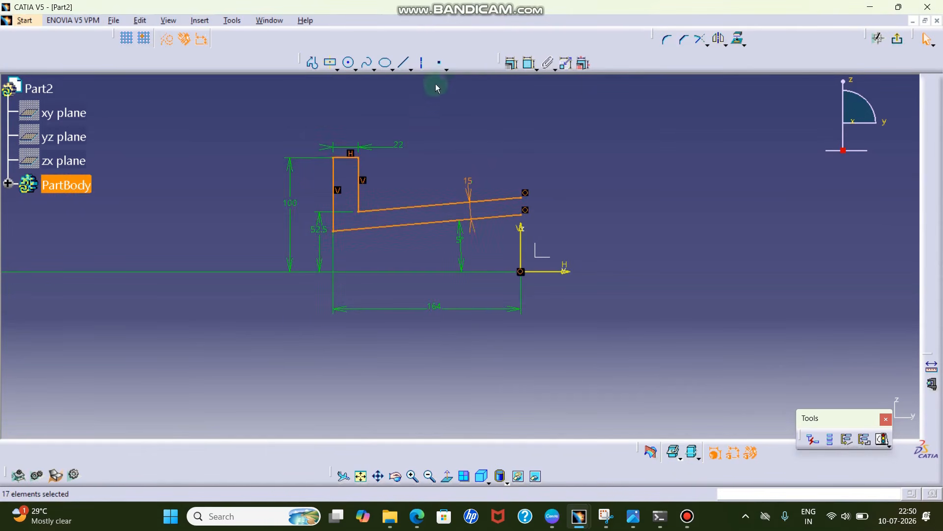
{"action": "left_click", "coordinate": [718, 44]}
{"action": "left_click", "coordinate": [522, 231]}
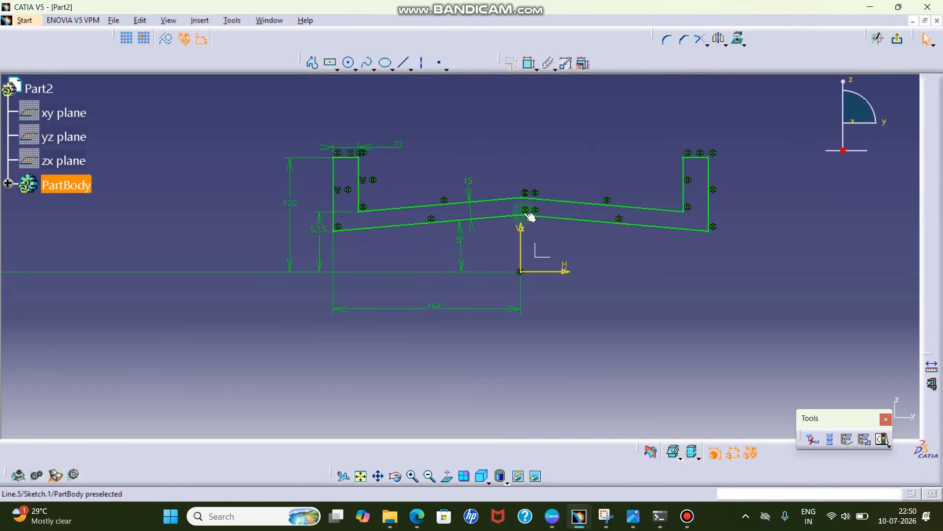
{"action": "middle_click_drag", "start_coordinate": [545, 187], "coordinate": [568, 140], "text": "ctrl"}
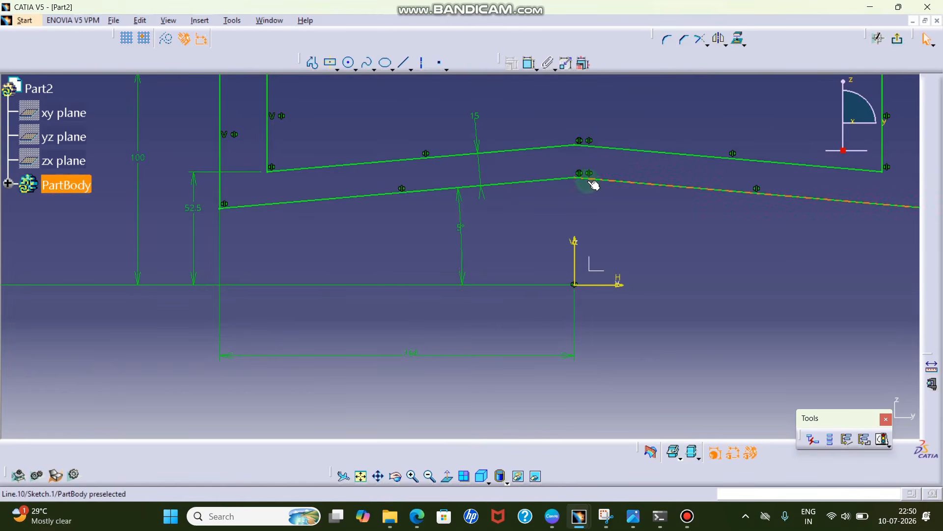
{"action": "middle_click_drag", "start_coordinate": [556, 177], "coordinate": [548, 197], "text": "ctrl"}
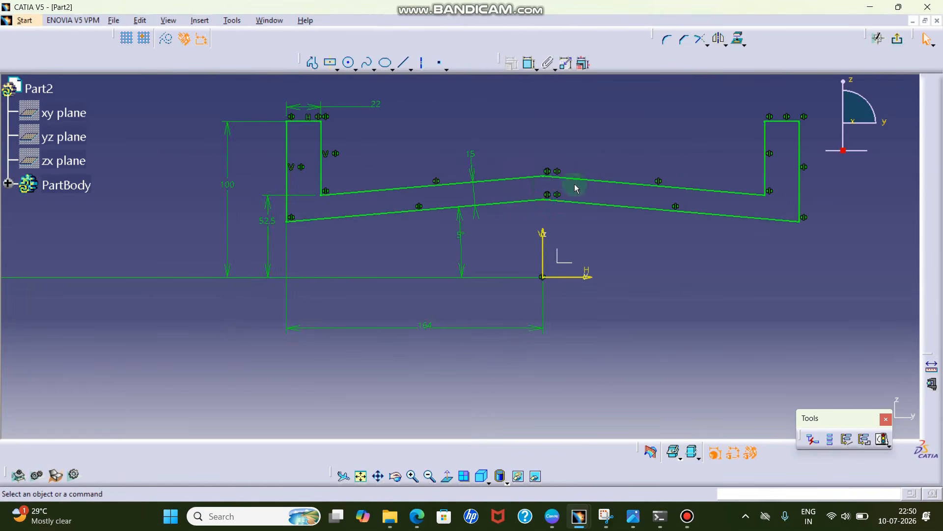
{"action": "mouse_move", "coordinate": [585, 162]}
{"action": "middle_mouse_down", "text": "ctrl"}
{"action": "mouse_move", "coordinate": [575, 215]}
{"action": "mouse_move", "coordinate": [565, 190]}
{"action": "middle_mouse_up", "text": "ctrl"}
{"action": "left_click", "coordinate": [897, 39]}
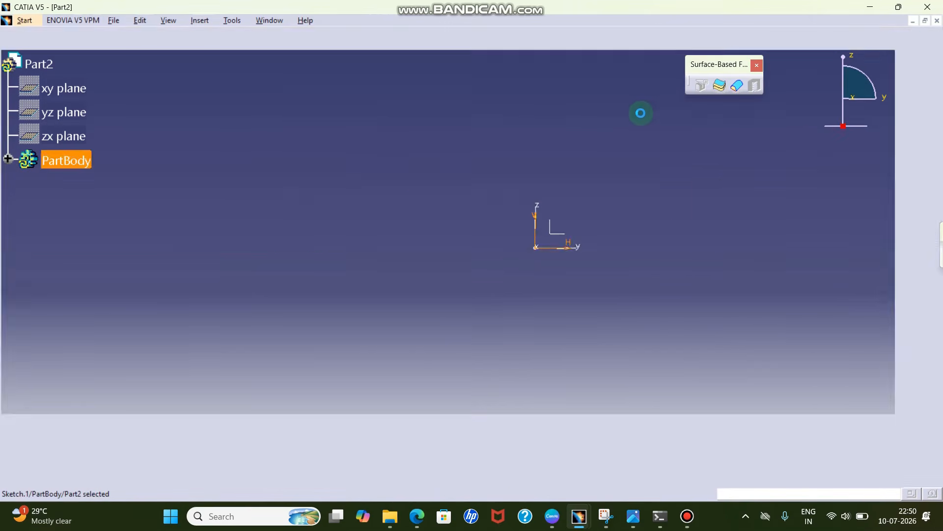
Step: Revolve the profile sketch 360 degrees about the sketch's horizontal axis with the Shaft command to form the flanged pipe
{"action": "left_click", "coordinate": [623, 146]}
{"action": "middle_click_drag", "start_coordinate": [623, 149], "coordinate": [629, 197], "text": "ctrl"}
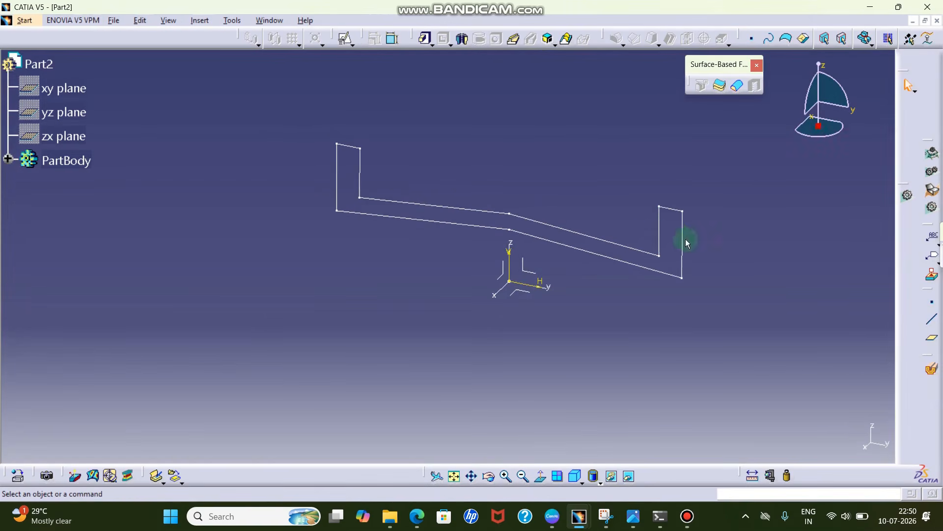
{"action": "left_click", "coordinate": [464, 40]}
{"action": "left_click_drag", "start_coordinate": [565, 160], "coordinate": [751, 149]}
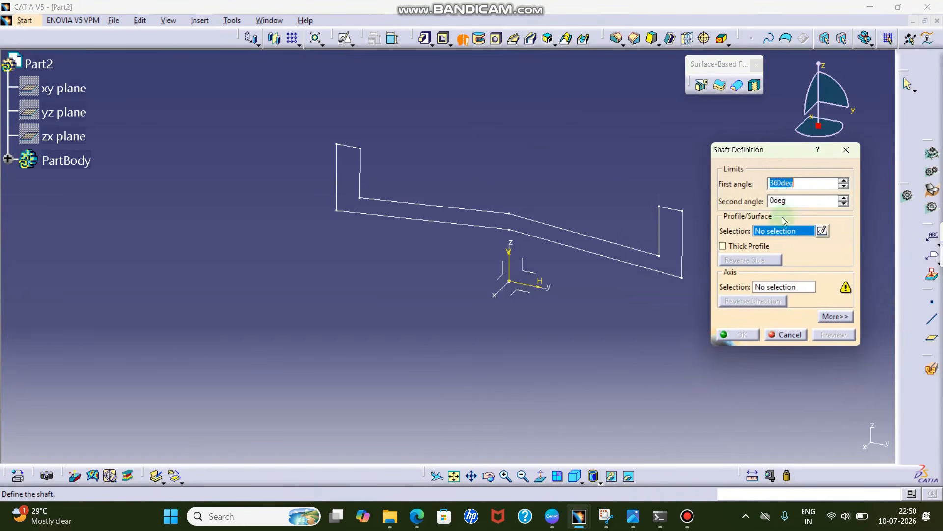
{"action": "left_click", "coordinate": [544, 227]}
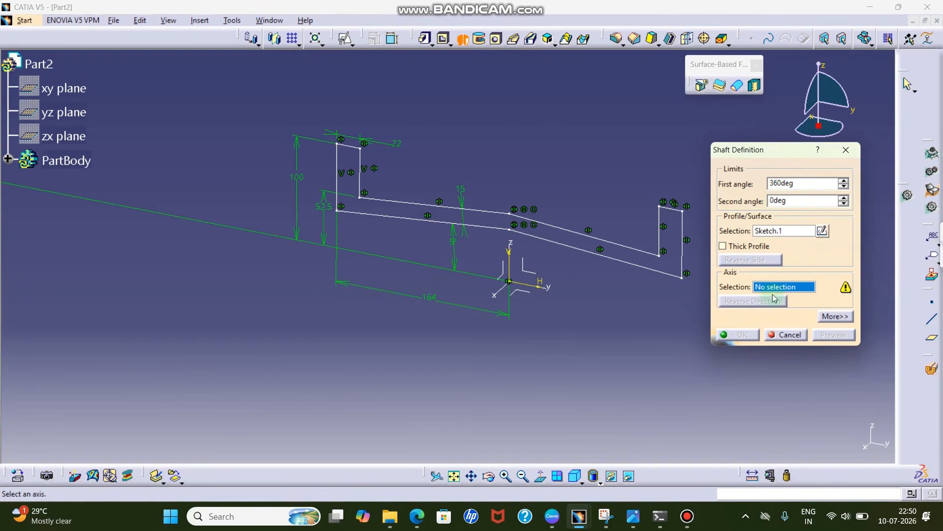
{"action": "left_click", "coordinate": [549, 287]}
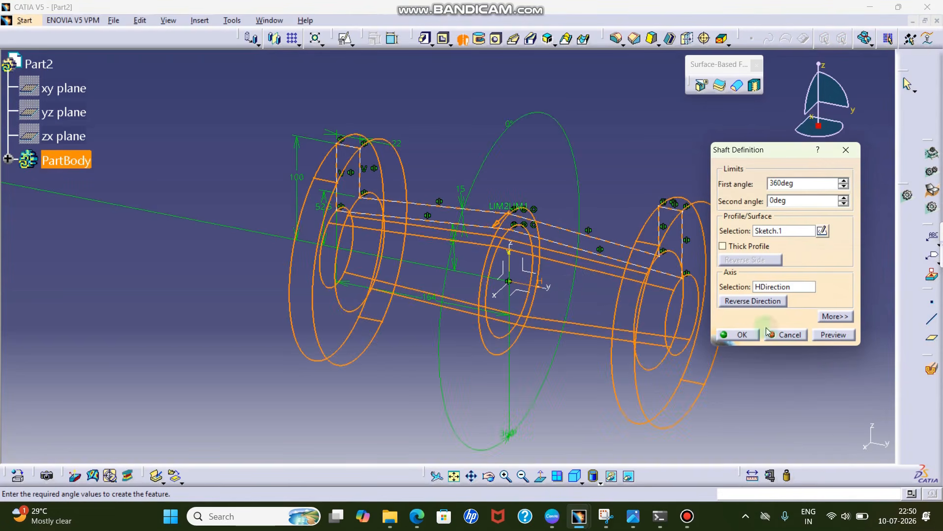
{"action": "left_click", "coordinate": [834, 336]}
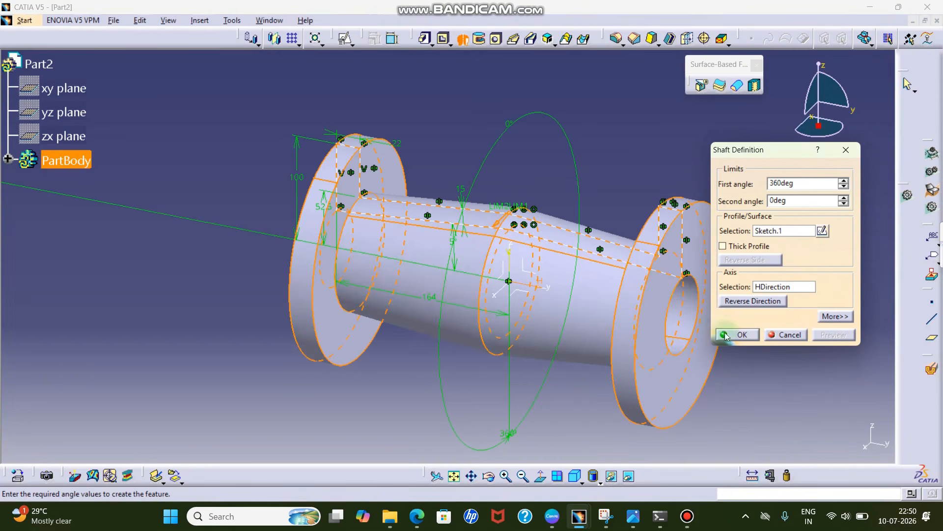
{"action": "left_click", "coordinate": [744, 338]}
Step: Round the circular edge inside the bore at mid-length with a 20 mm edge fillet
{"action": "left_click", "coordinate": [731, 272]}
{"action": "middle_click_drag", "start_coordinate": [731, 272], "coordinate": [725, 330], "text": "ctrl"}
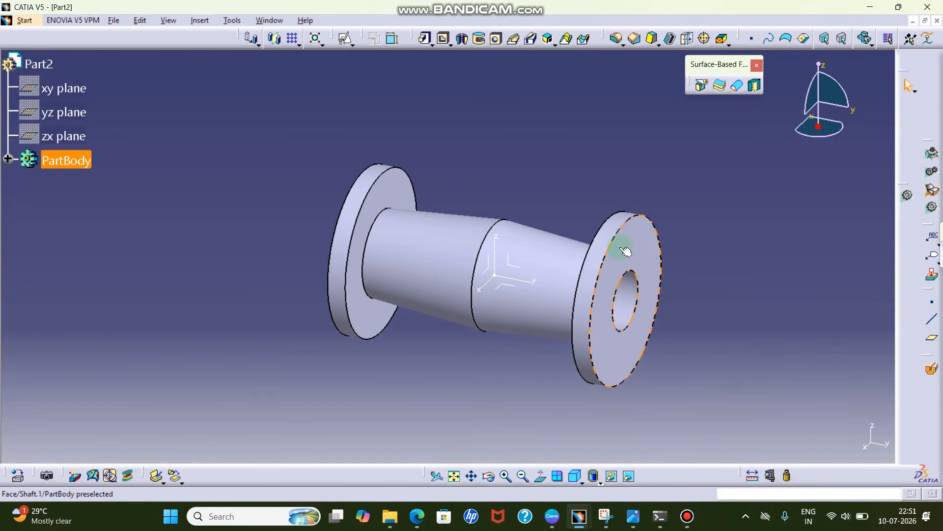
{"action": "left_click", "coordinate": [728, 282]}
{"action": "middle_click_drag", "start_coordinate": [728, 282], "coordinate": [696, 274], "text": "ctrl"}
{"action": "left_click", "coordinate": [450, 211]}
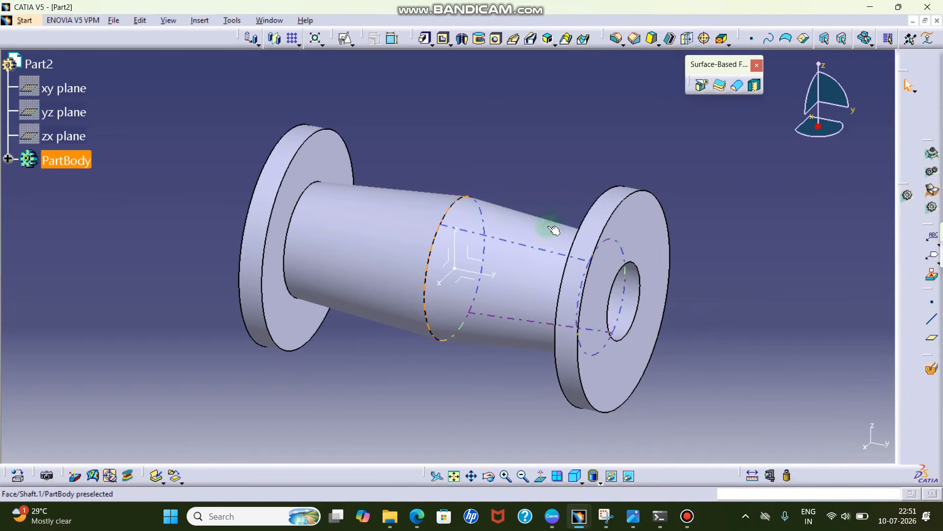
{"action": "left_click_drag", "start_coordinate": [497, 477], "coordinate": [440, 346]}
{"action": "left_click", "coordinate": [440, 347]}
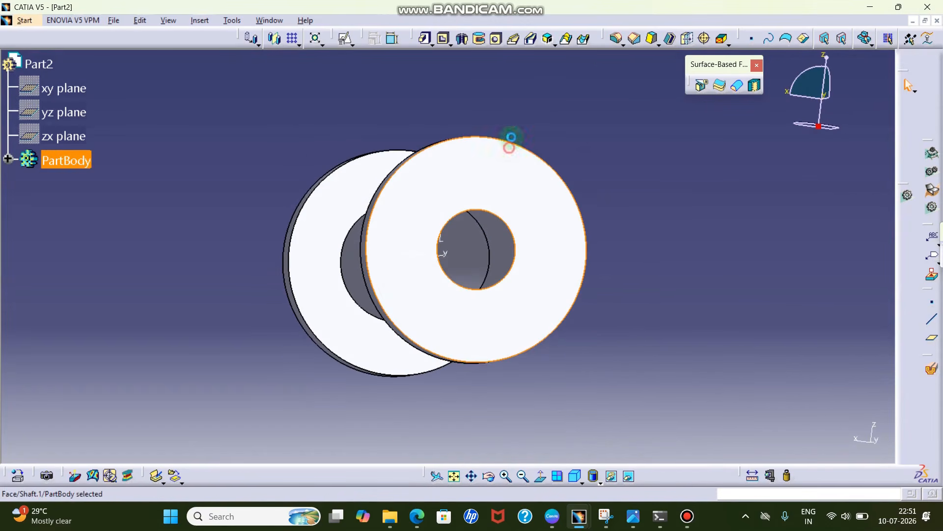
{"action": "left_click", "coordinate": [620, 94]}
{"action": "left_click", "coordinate": [615, 40]}
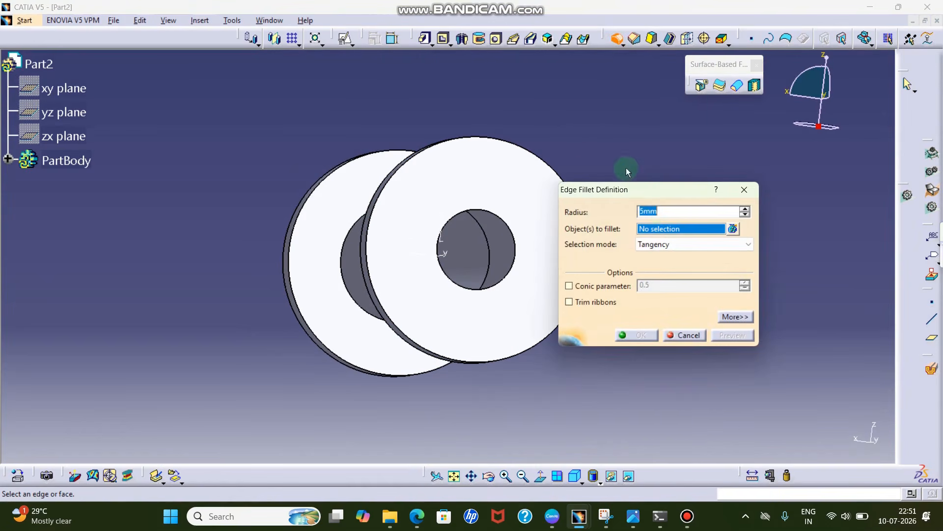
{"action": "type", "text": "20"}
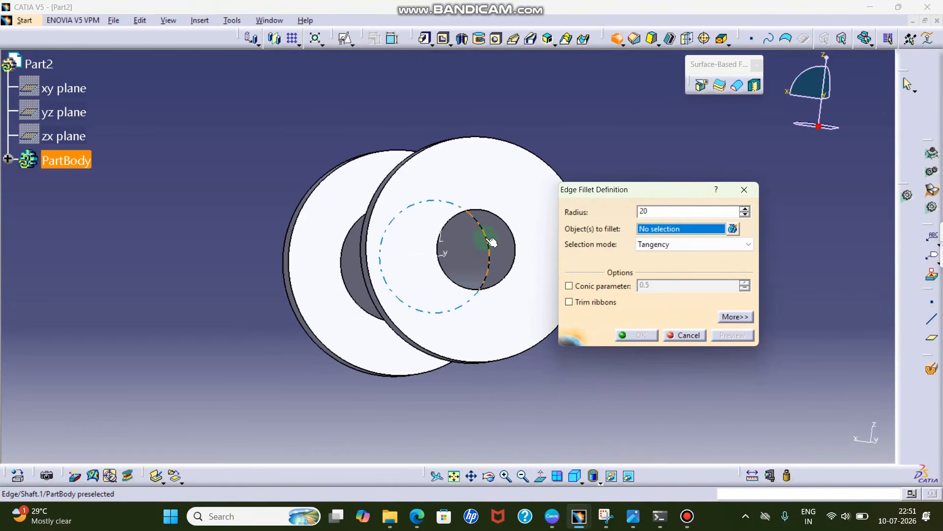
{"action": "left_click", "coordinate": [491, 243]}
{"action": "left_click", "coordinate": [649, 337]}
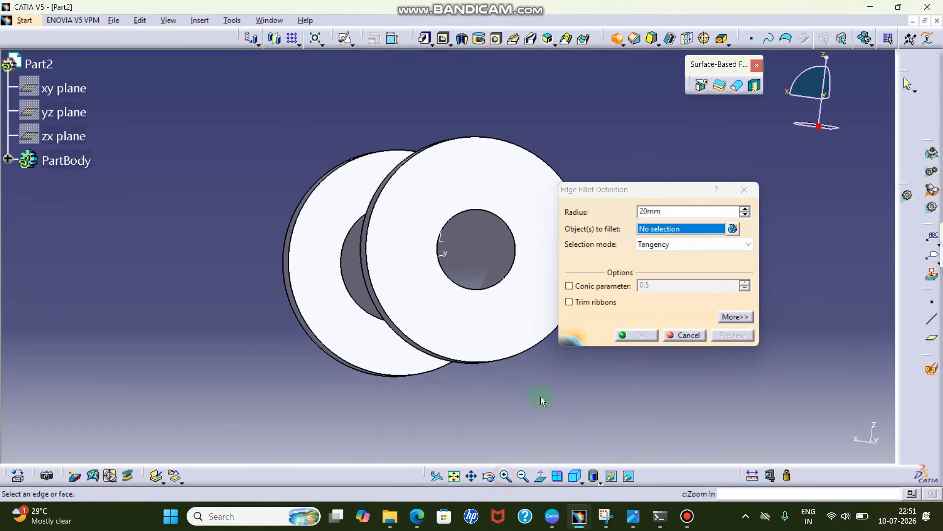
Step: Round the pipe's outer circular edge at mid-length with a 20 mm fillet and display the model shaded with edges
{"action": "left_click", "coordinate": [488, 476]}
{"action": "left_click_drag", "start_coordinate": [398, 366], "coordinate": [562, 437]}
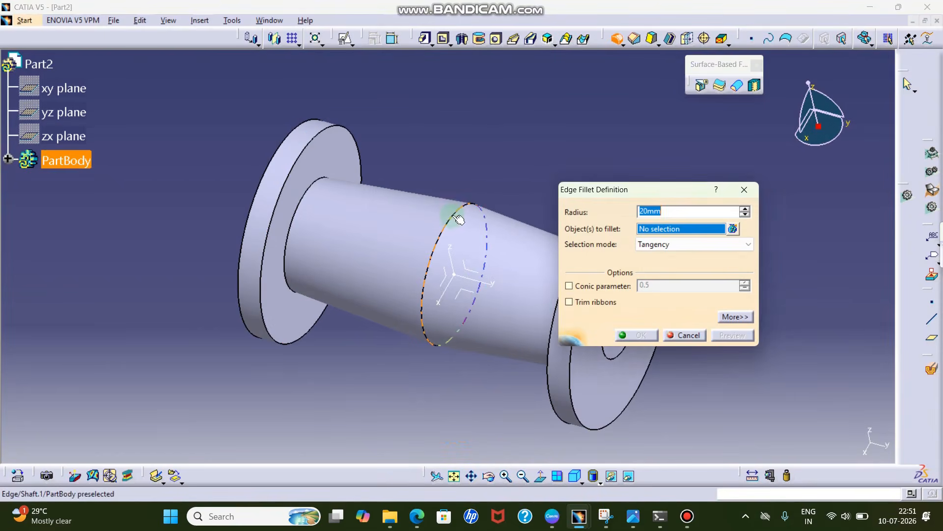
{"action": "left_click", "coordinate": [461, 210]}
{"action": "key", "text": "Return"}
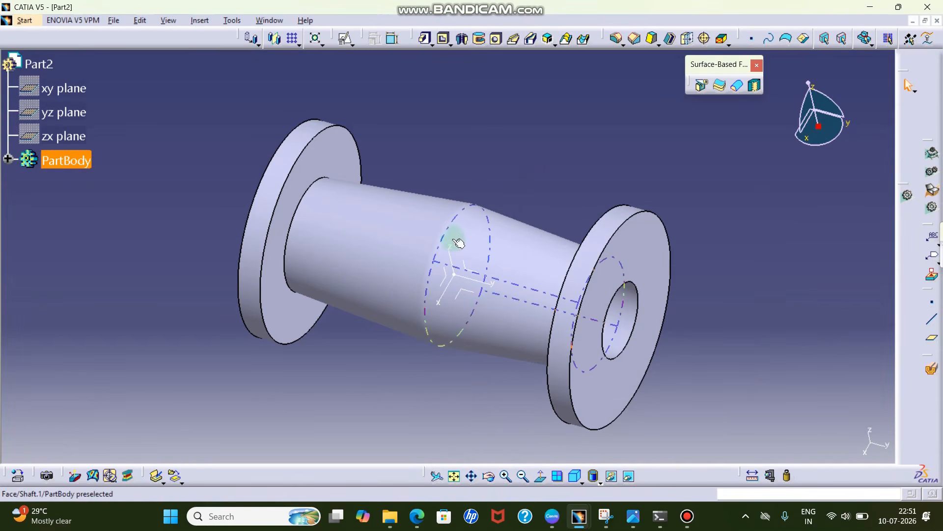
{"action": "left_click", "coordinate": [599, 481]}
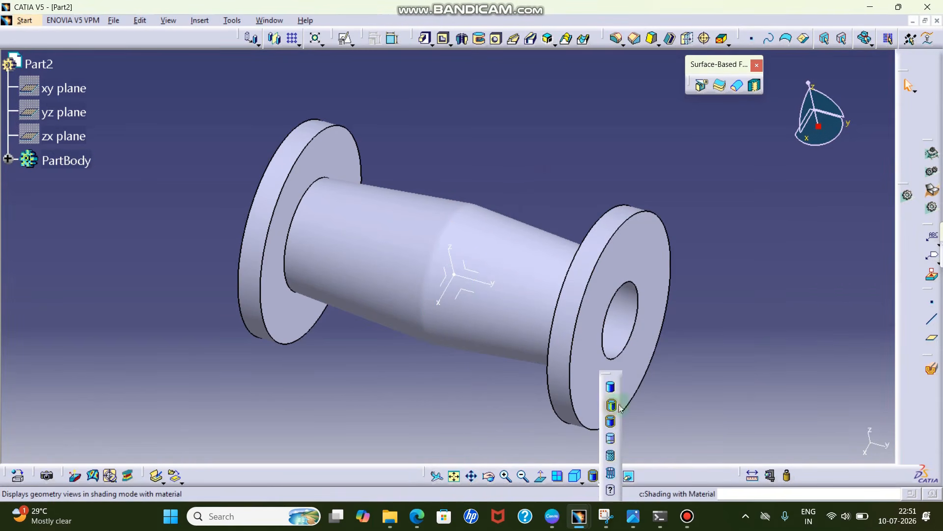
{"action": "left_click", "coordinate": [613, 407]}
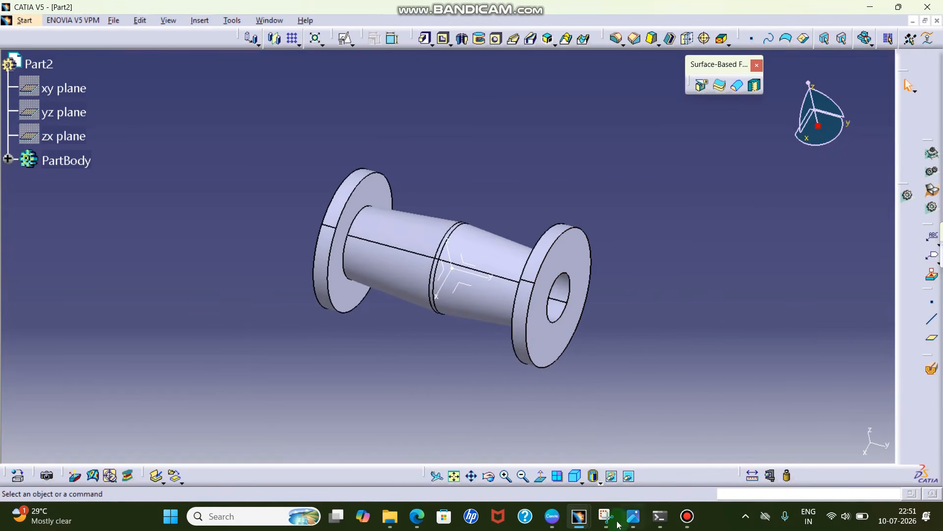
Step: Consult the reference drawing and create a plane offset 132 mm from the axis system's YZ plane
{"action": "left_click", "coordinate": [605, 516]}
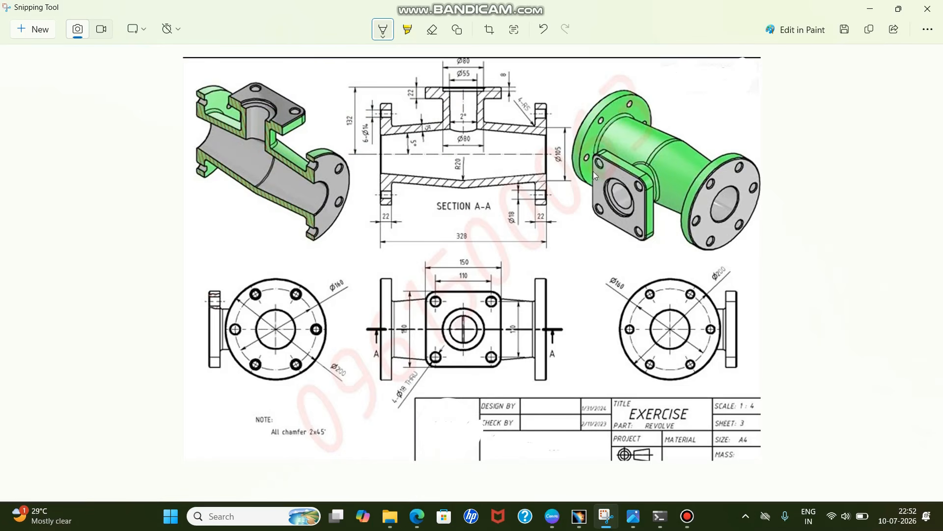
{"action": "left_click", "coordinate": [874, 10]}
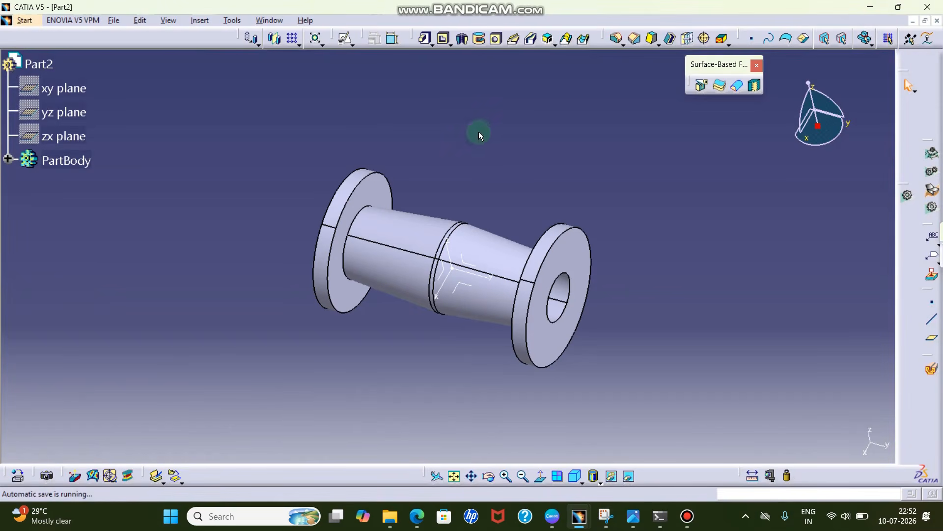
{"action": "left_click", "coordinate": [574, 476]}
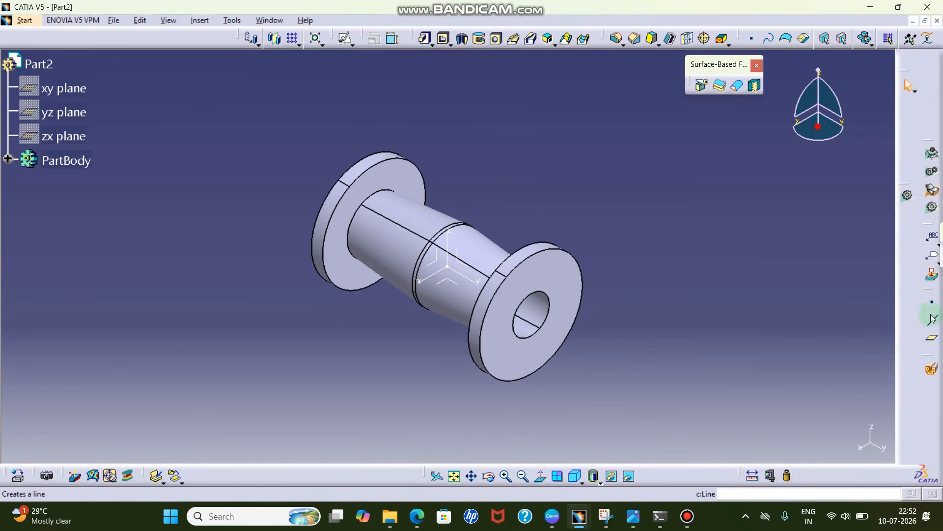
{"action": "left_click_drag", "start_coordinate": [928, 289], "coordinate": [601, 81]}
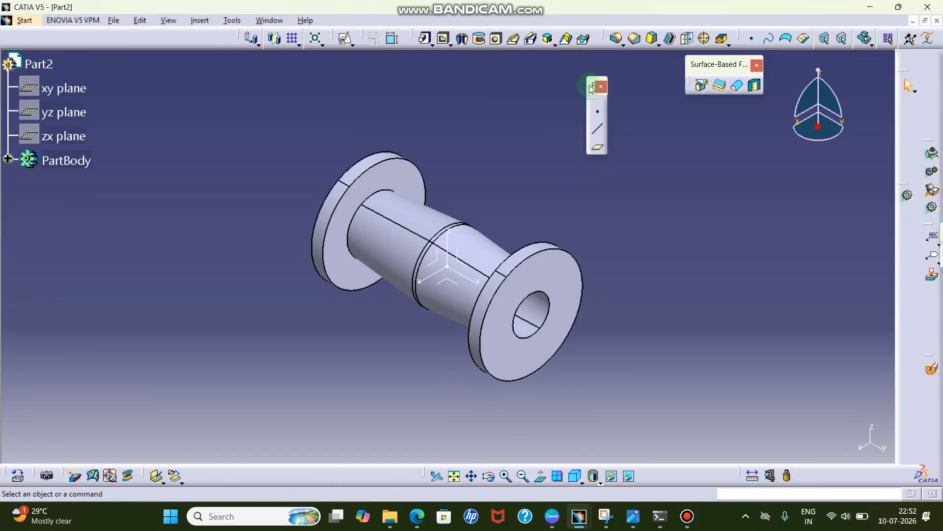
{"action": "left_click", "coordinate": [598, 147]}
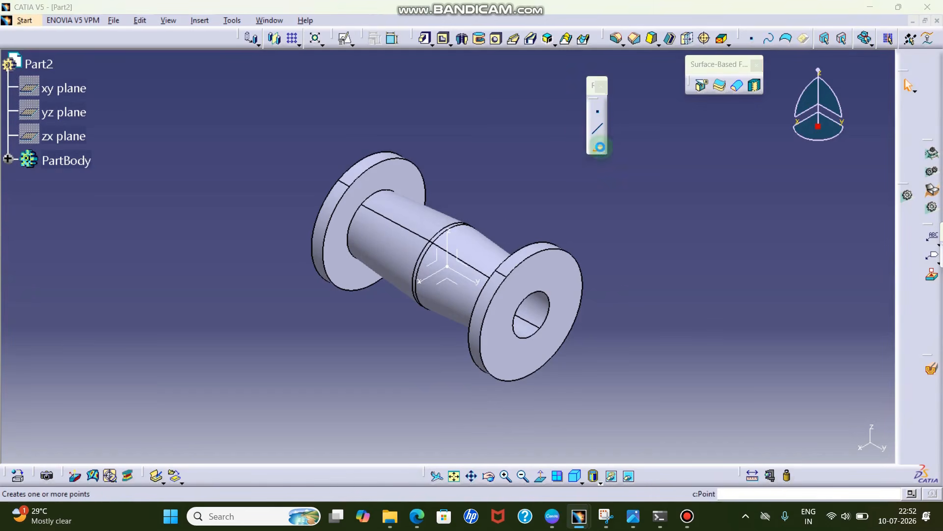
{"action": "left_click", "coordinate": [468, 267]}
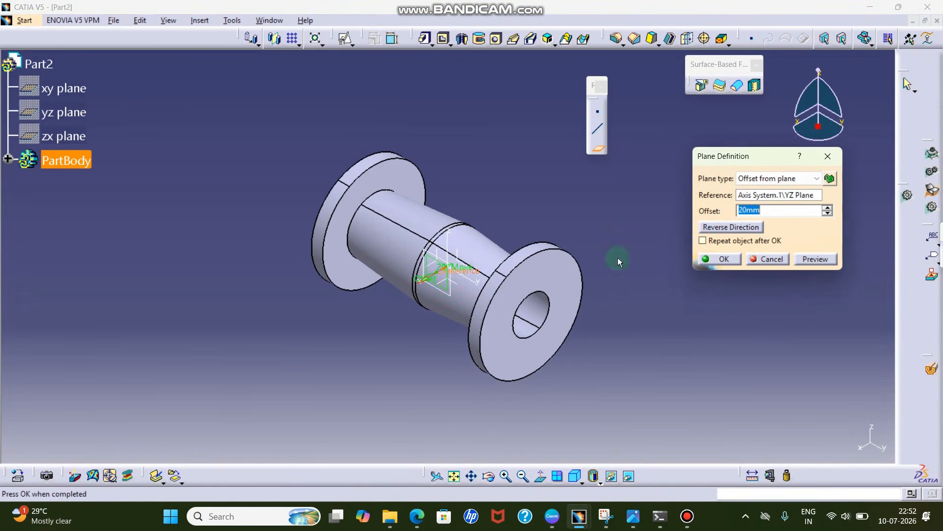
{"action": "left_click", "coordinate": [772, 210]}
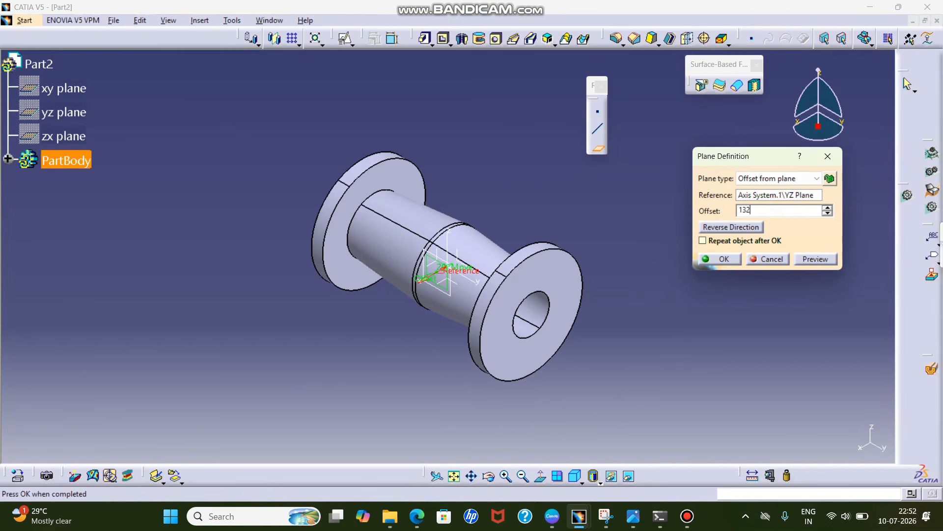
{"action": "type", "text": "132"}
{"action": "left_click", "coordinate": [820, 258]}
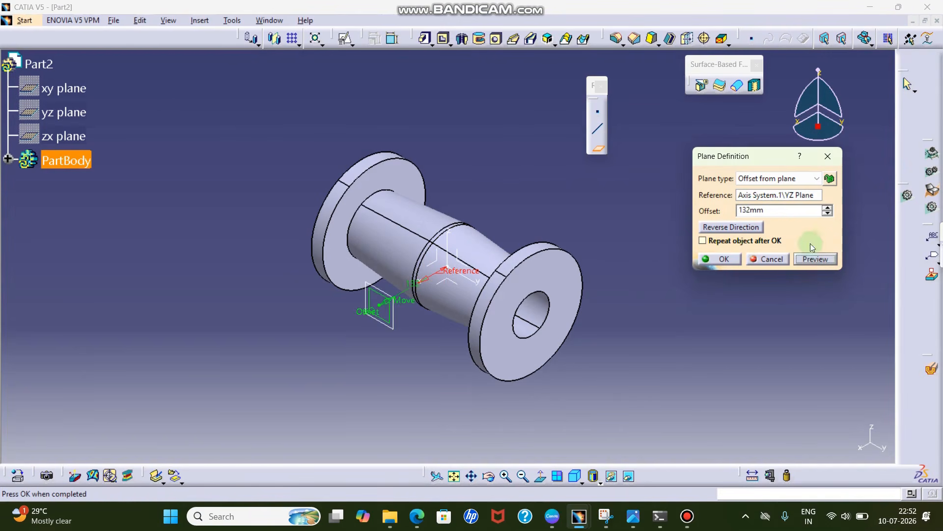
{"action": "left_click", "coordinate": [729, 261]}
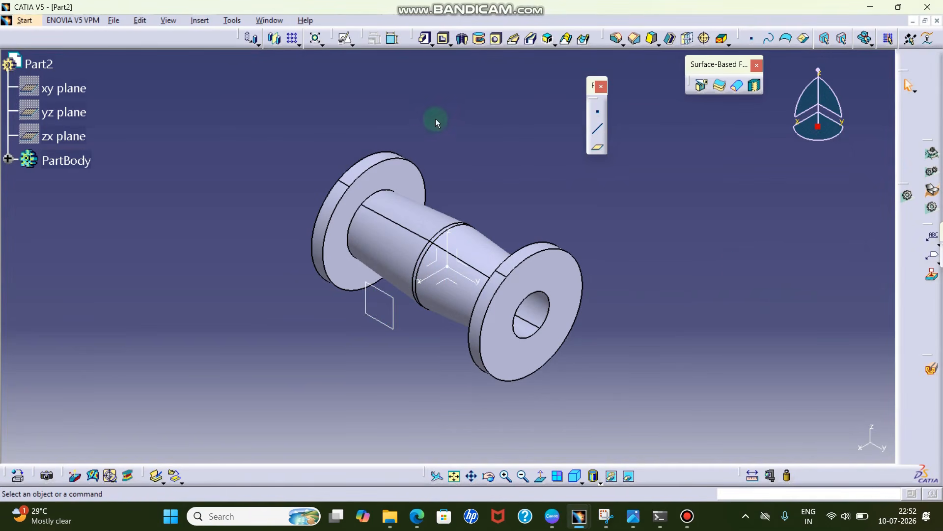
Step: Start a positioned sketch on the offset plane and sketch a centered rectangle about 181 by 197 mm at the origin
{"action": "left_click", "coordinate": [345, 38]}
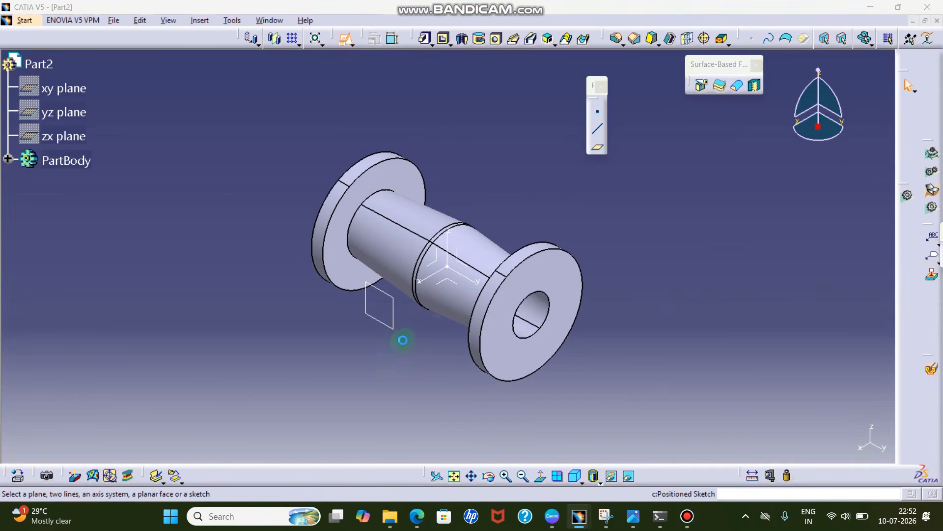
{"action": "left_click", "coordinate": [385, 320]}
{"action": "left_click", "coordinate": [721, 258]}
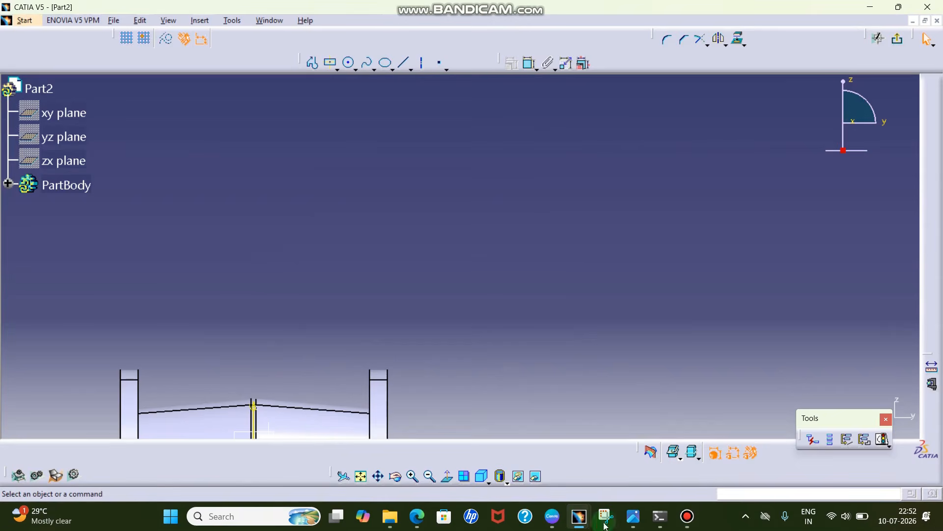
{"action": "left_click", "coordinate": [605, 522]}
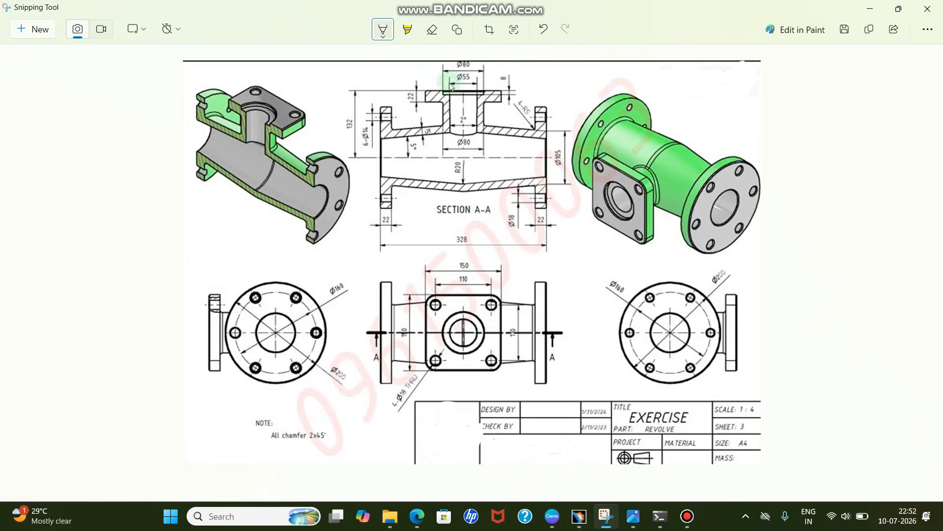
{"action": "left_click", "coordinate": [870, 9]}
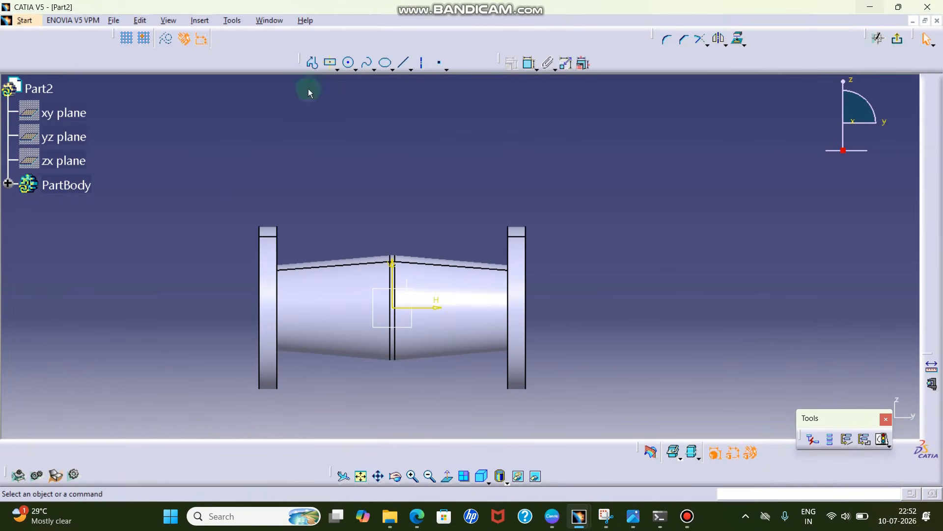
{"action": "left_click", "coordinate": [333, 66]}
{"action": "left_click", "coordinate": [393, 307]}
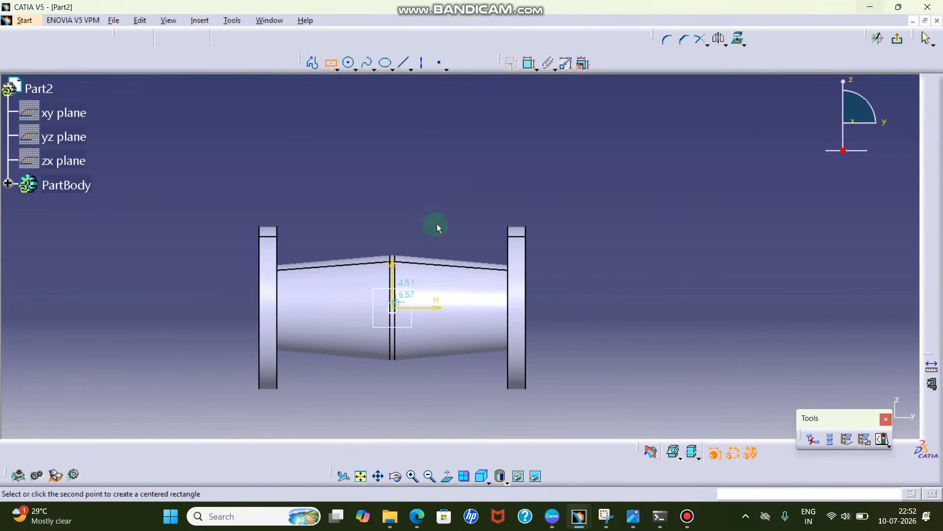
{"action": "left_click", "coordinate": [466, 228]}
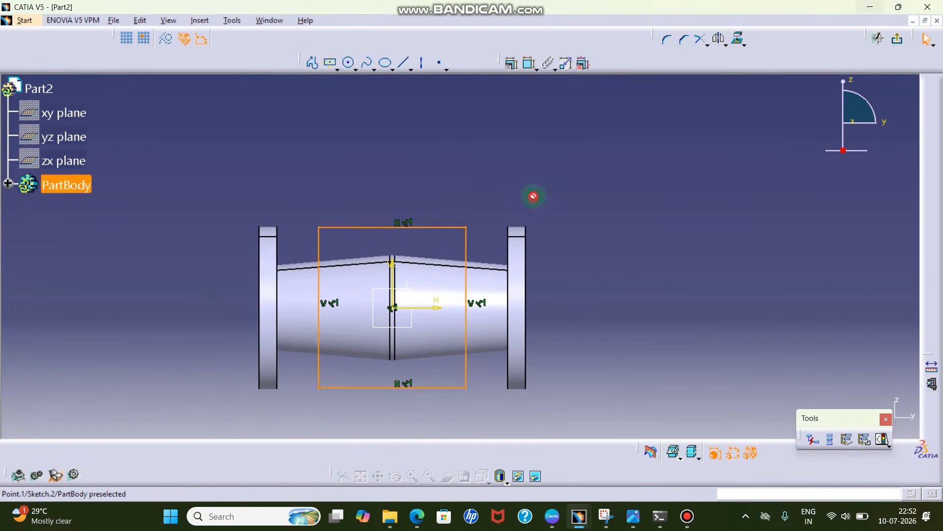
Step: Dimension the rectangle's width and height and set both to 150 mm
{"action": "left_click", "coordinate": [530, 62]}
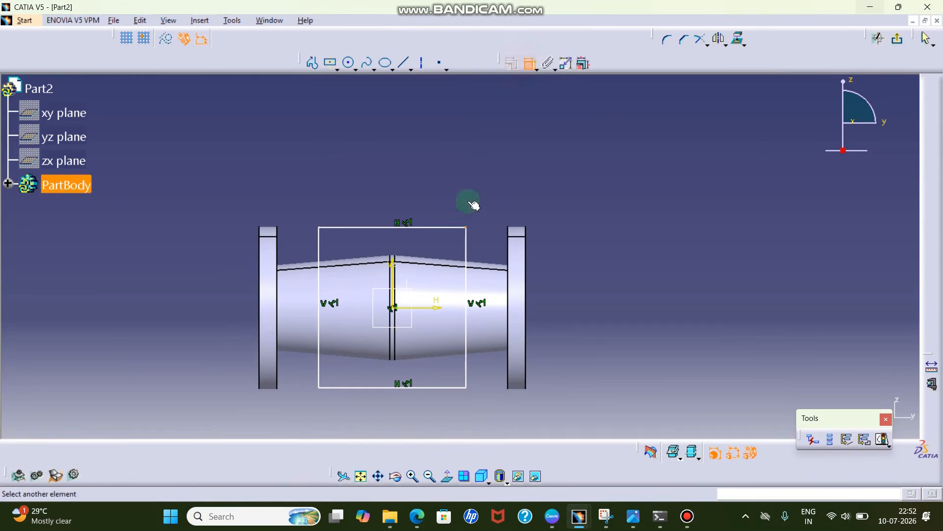
{"action": "left_click", "coordinate": [421, 227]}
{"action": "left_click", "coordinate": [521, 163]}
{"action": "double_click", "coordinate": [521, 160]}
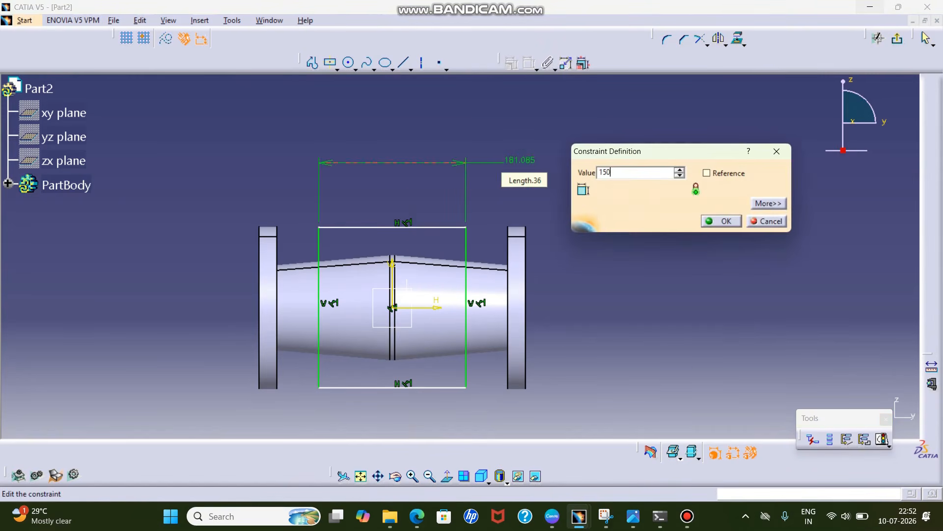
{"action": "key", "text": "Return"}
{"action": "left_click", "coordinate": [453, 245]}
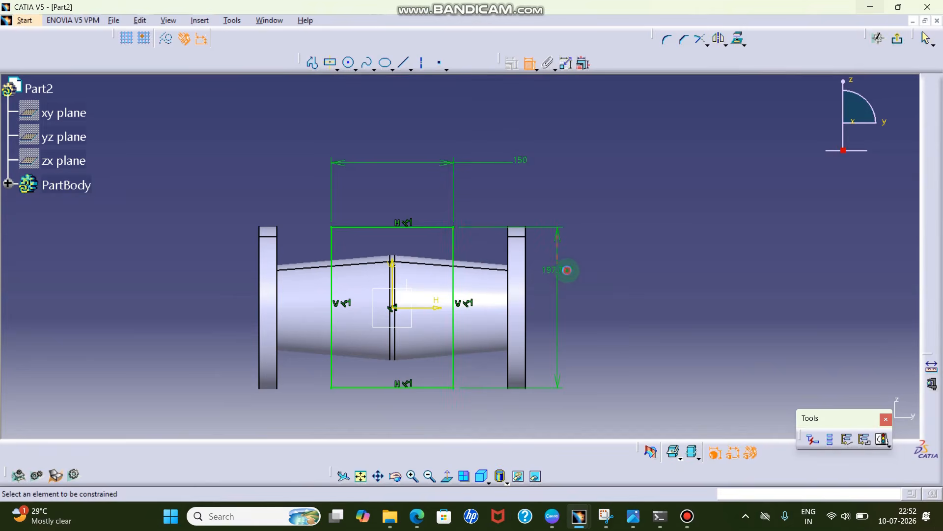
{"action": "double_click", "coordinate": [567, 270]}
{"action": "type", "text": "150"}
{"action": "key", "text": "Return"}
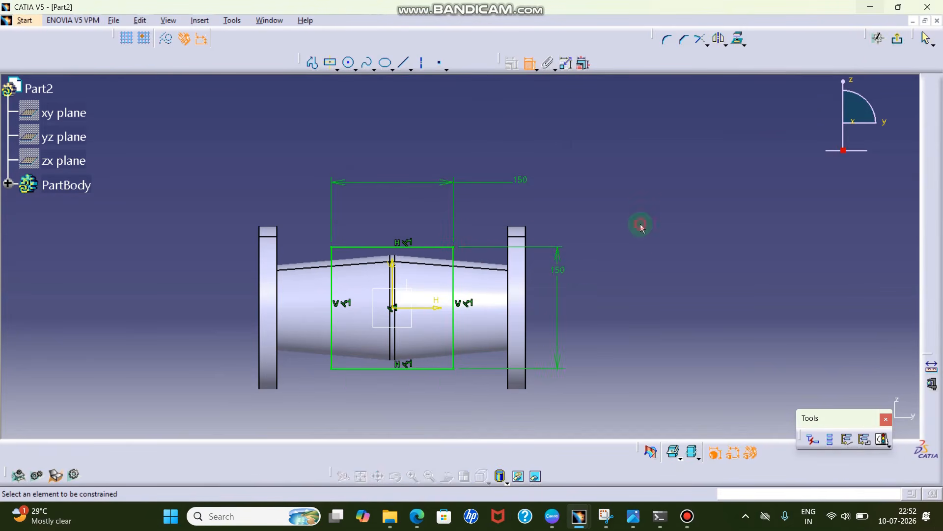
Step: Round all four corners of the square with a 20 mm radius, converting the length constraint to a distance, and exit the sketch
{"action": "left_click", "coordinate": [669, 46]}
{"action": "left_click_drag", "start_coordinate": [320, 221], "coordinate": [497, 410]}
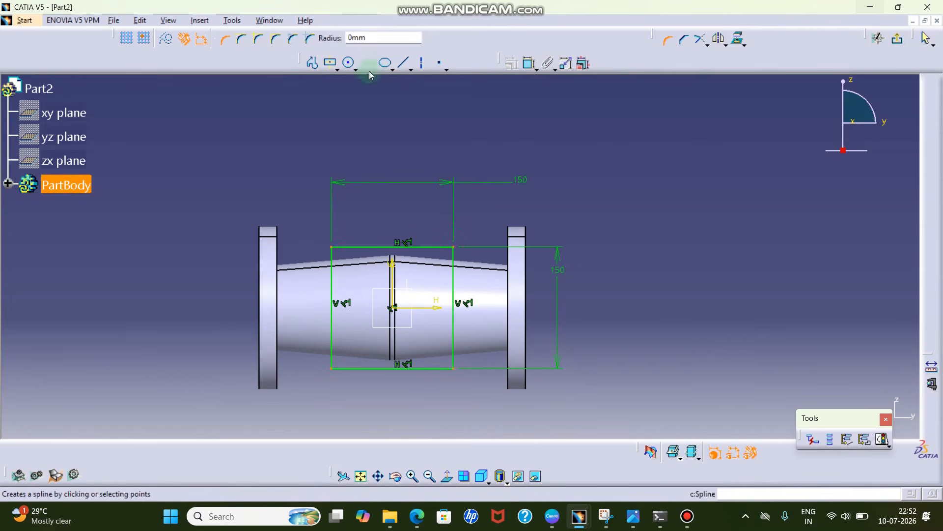
{"action": "key", "text": "Return"}
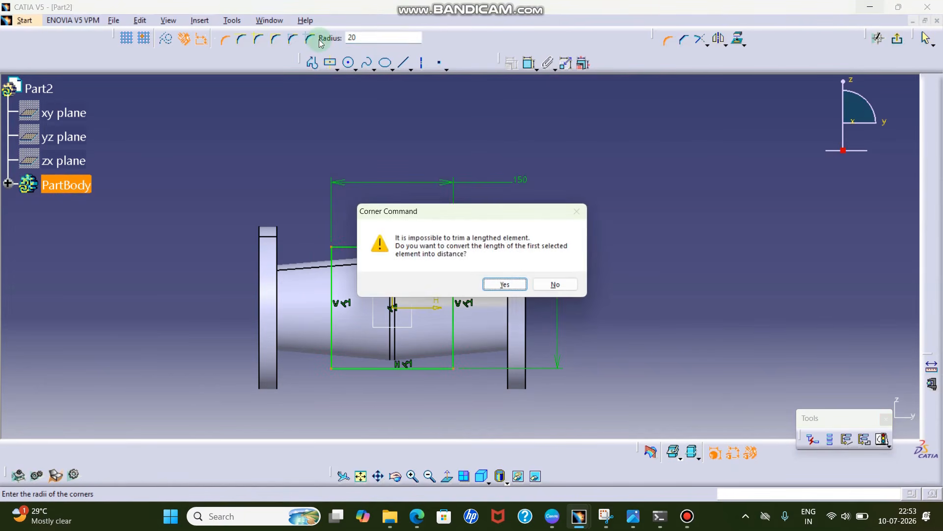
{"action": "key", "text": "Return"}
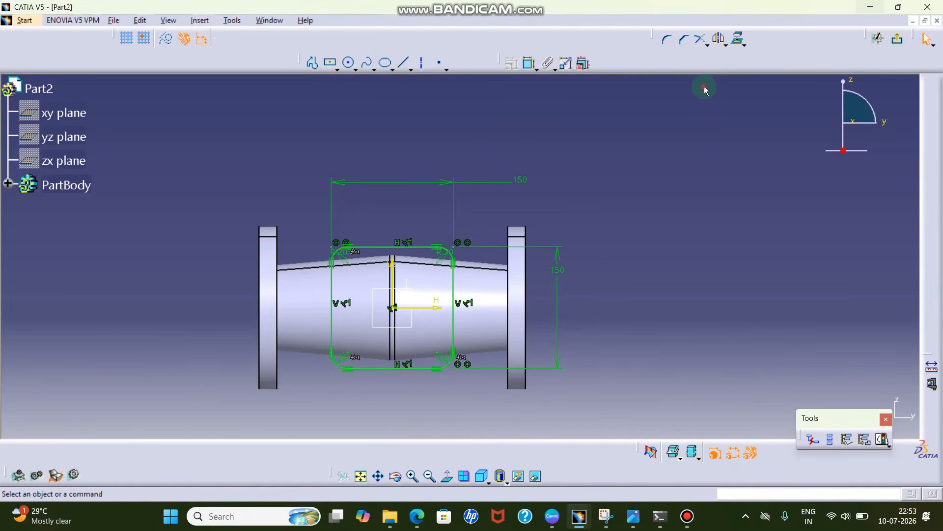
{"action": "left_click", "coordinate": [897, 38]}
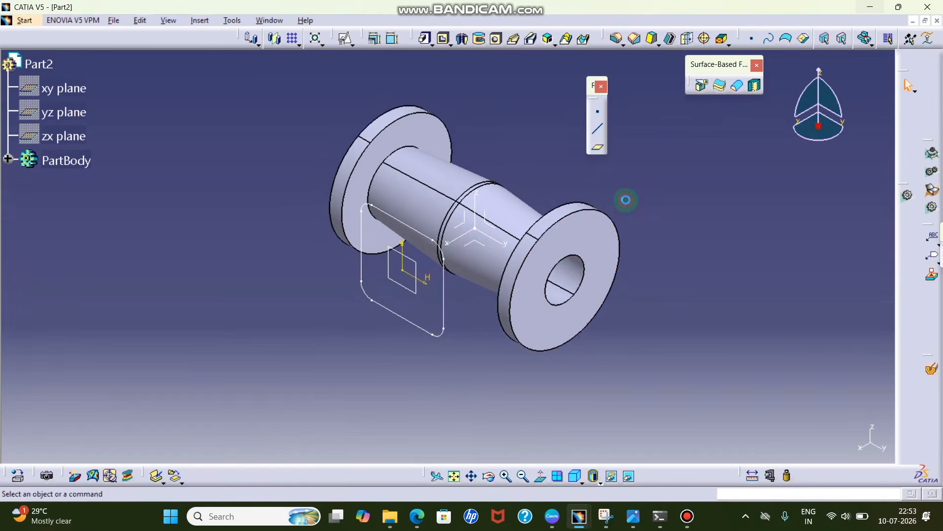
Step: Pad the rounded square profile 22 mm with the direction reversed towards the pipe, and restore the isometric view
{"action": "middle_click_drag", "start_coordinate": [593, 237], "coordinate": [562, 219]}
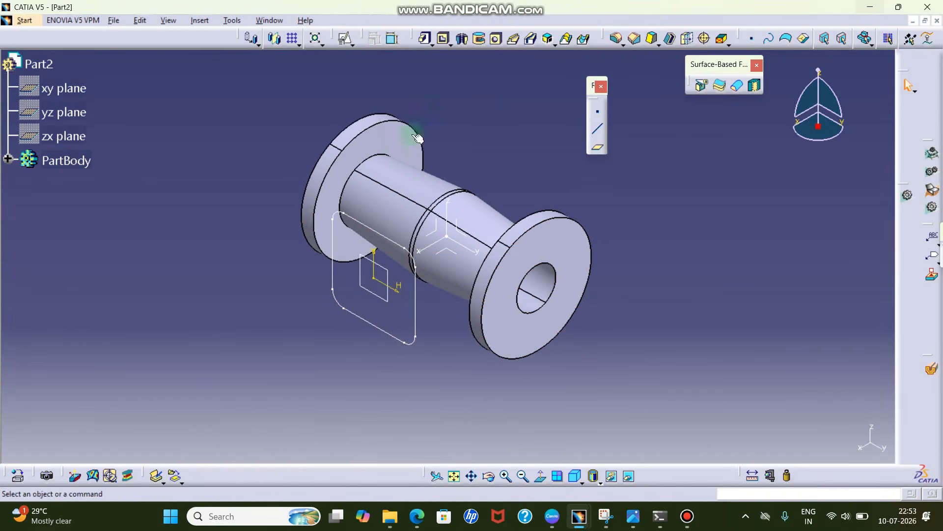
{"action": "left_click", "coordinate": [425, 38]}
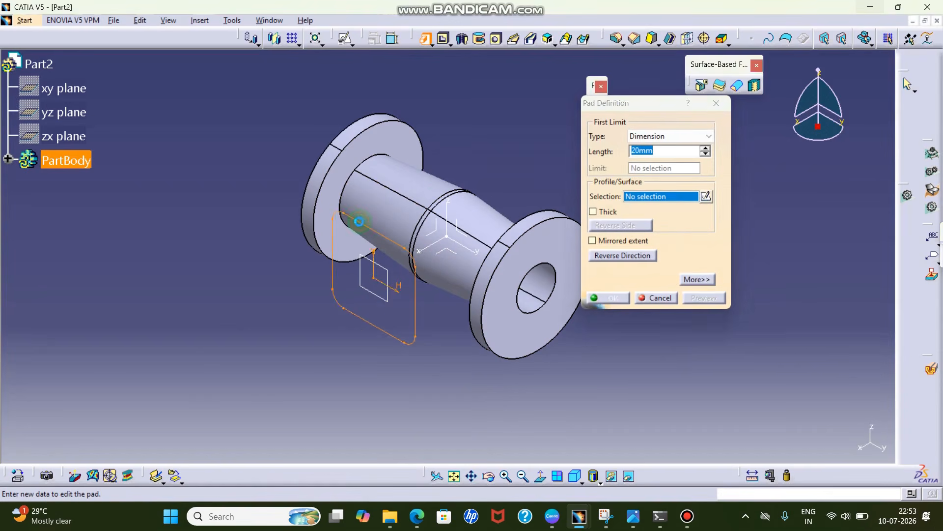
{"action": "left_click", "coordinate": [366, 225]}
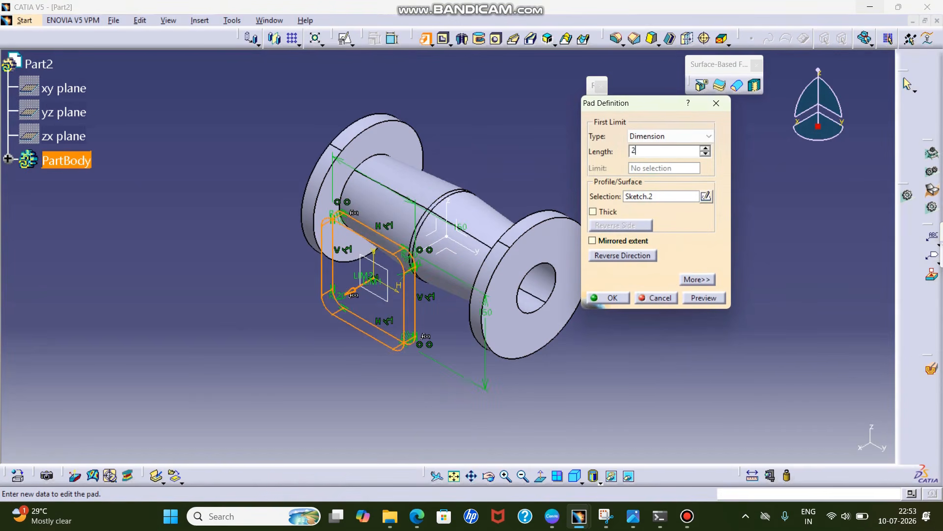
{"action": "left_click", "coordinate": [707, 298]}
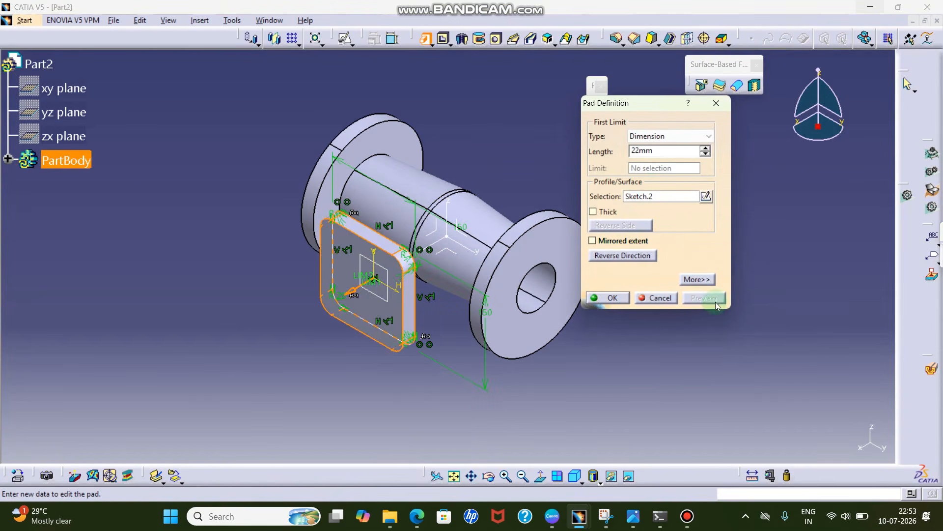
{"action": "left_click", "coordinate": [491, 476]}
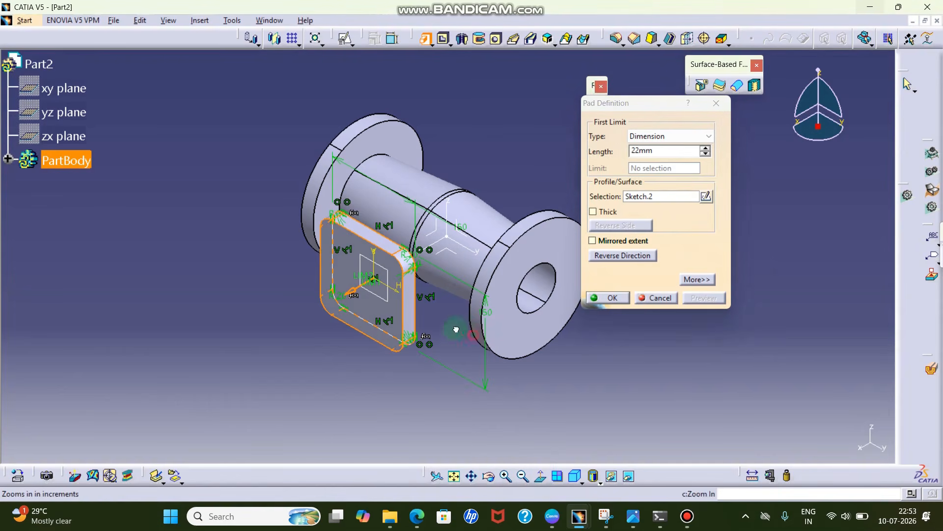
{"action": "left_click_drag", "start_coordinate": [383, 314], "coordinate": [422, 264]}
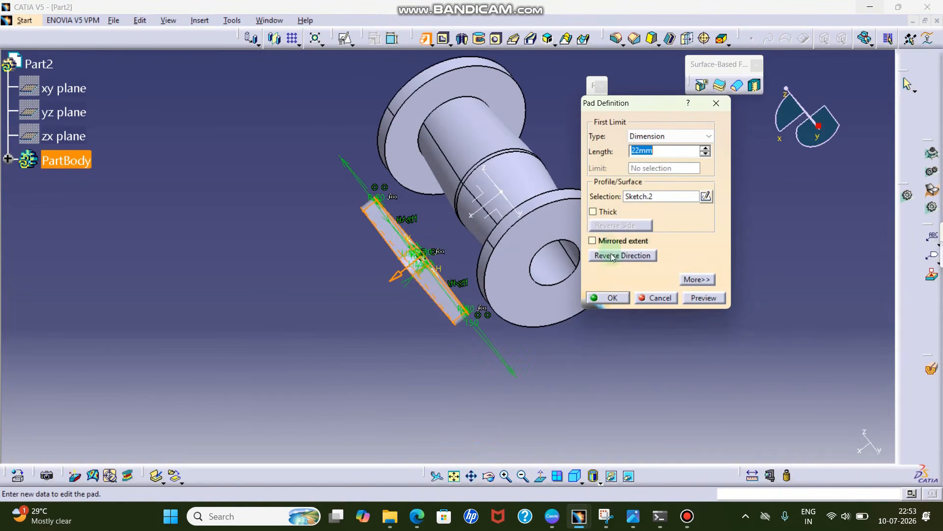
{"action": "left_click", "coordinate": [613, 256]}
{"action": "left_click", "coordinate": [609, 298]}
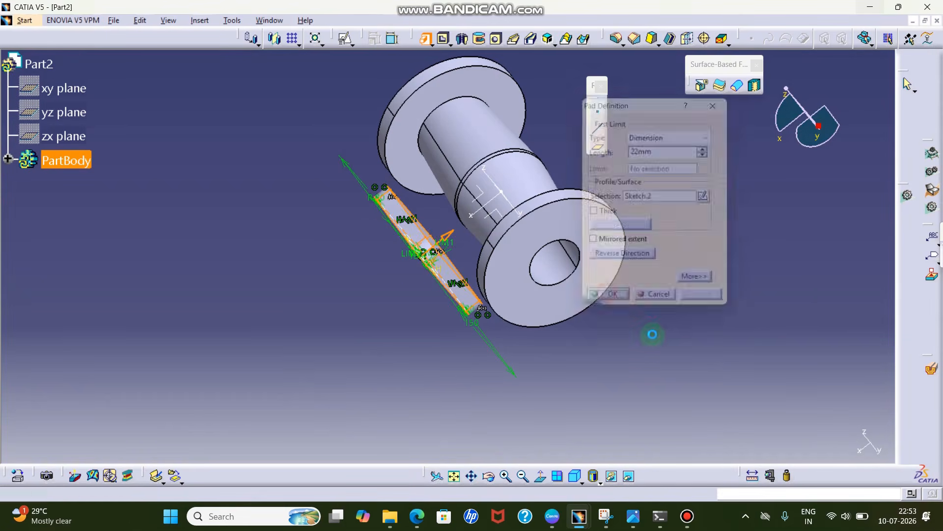
{"action": "left_click", "coordinate": [578, 480]}
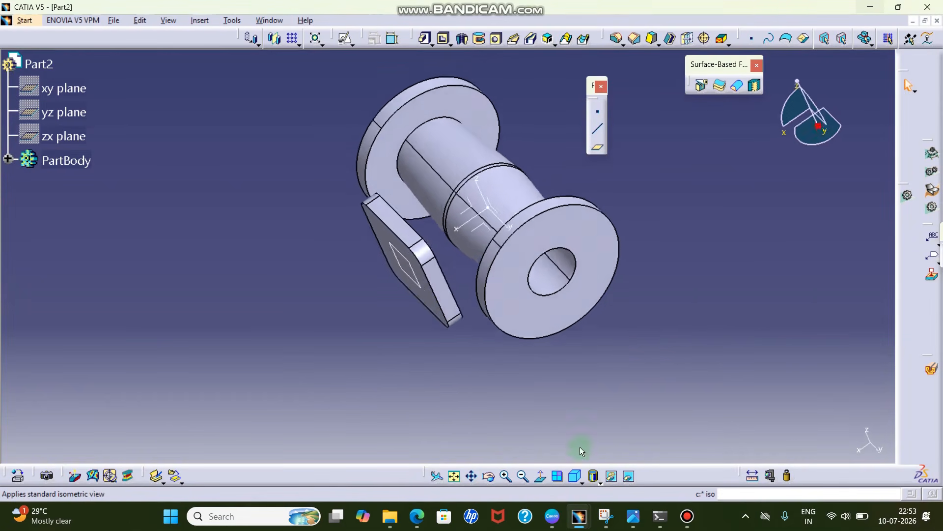
Step: Check the side branch dimensions in the reference drawing, and start a positioned sketch on the square flange's outer face
{"action": "mouse_move", "coordinate": [607, 522]}
{"action": "left_click", "coordinate": [606, 454]}
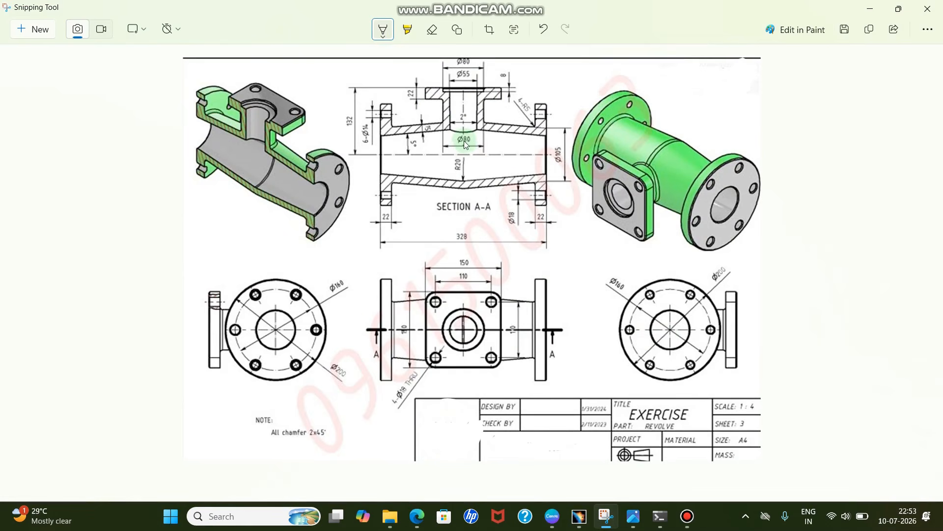
{"action": "left_click", "coordinate": [871, 11]}
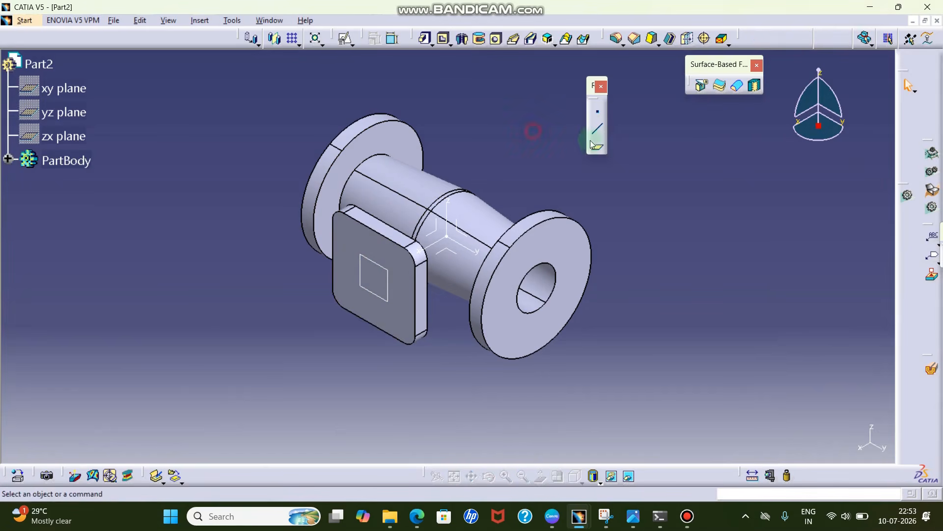
{"action": "left_click", "coordinate": [344, 38]}
{"action": "left_click", "coordinate": [386, 265]}
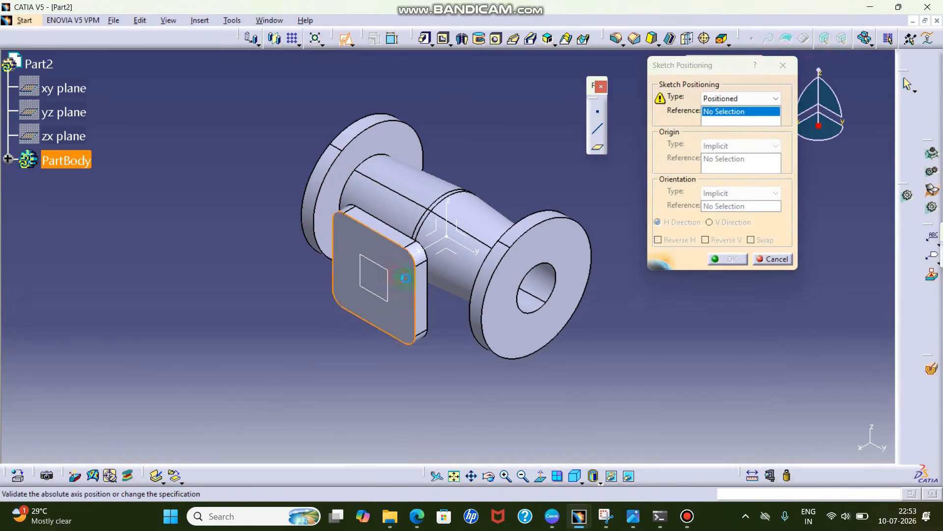
{"action": "left_click", "coordinate": [726, 259]}
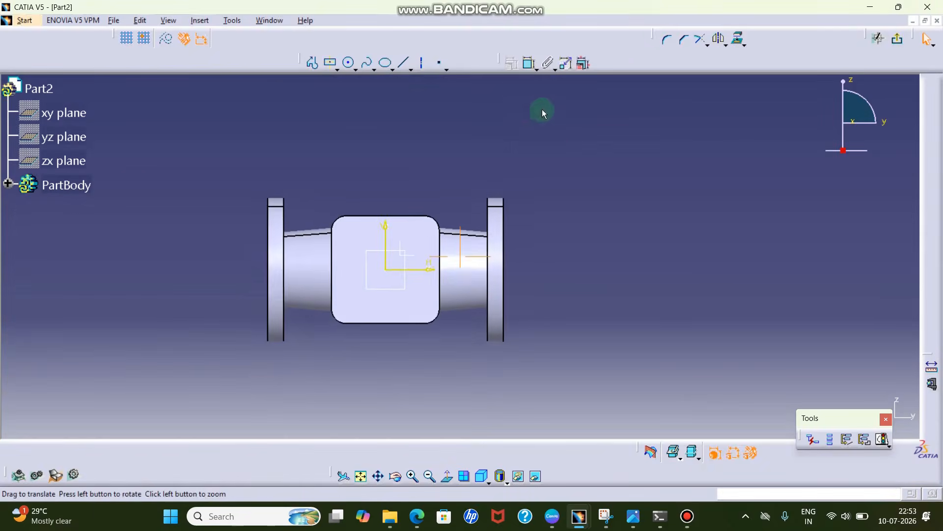
Step: Sketch a circle centered at the origin, set its diameter to 80 mm, and exit the sketch
{"action": "left_click", "coordinate": [348, 62]}
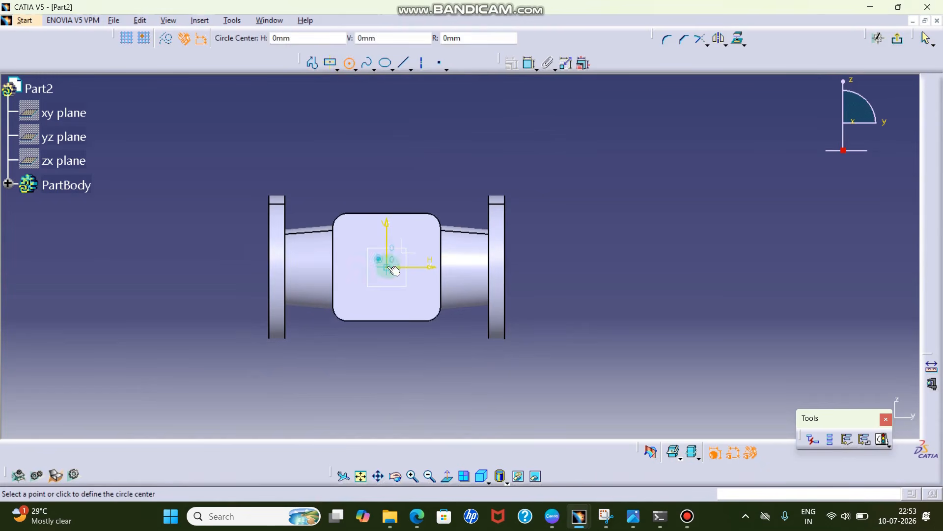
{"action": "left_click", "coordinate": [386, 266]}
{"action": "left_click", "coordinate": [412, 187]}
{"action": "left_click", "coordinate": [530, 63]}
{"action": "left_click", "coordinate": [496, 153]}
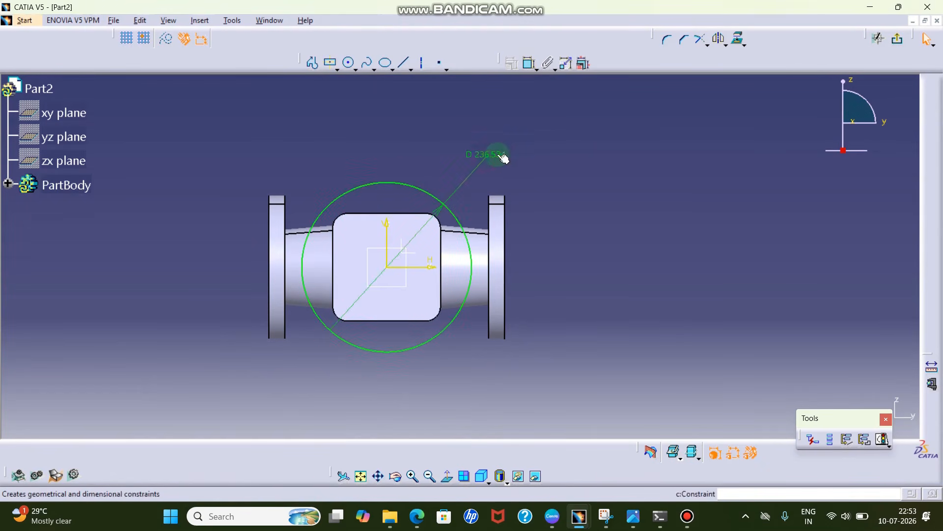
{"action": "double_click", "coordinate": [498, 151]}
{"action": "type", "text": "80"}
{"action": "key", "text": "Return"}
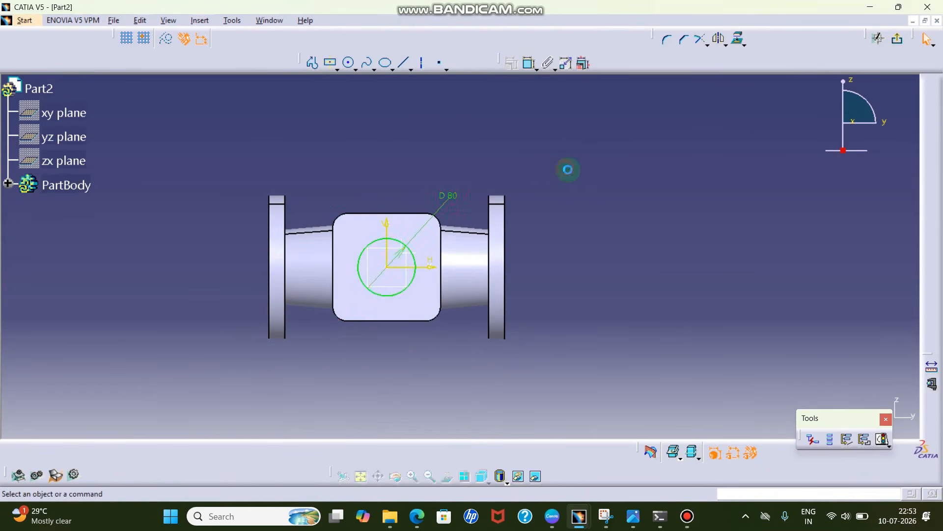
{"action": "left_click", "coordinate": [878, 40]}
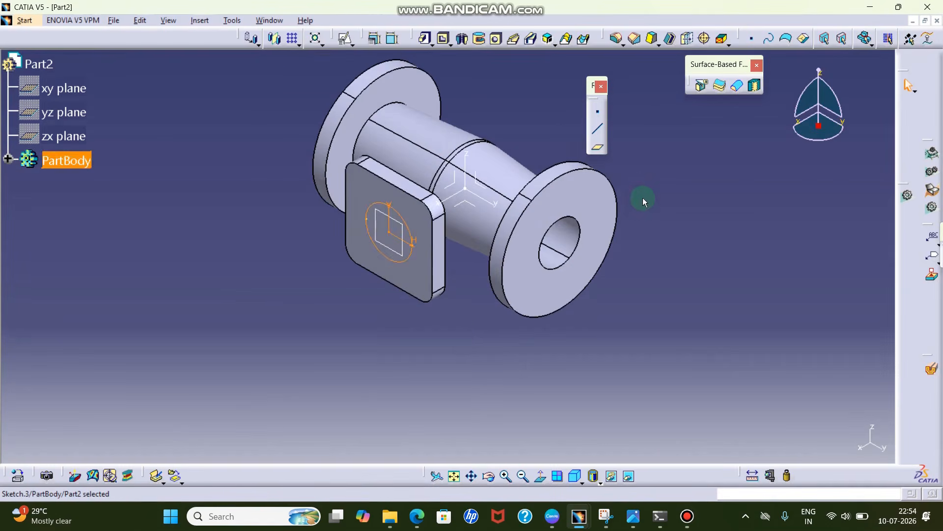
Step: Start a pad from the 80 mm circle and try the Up to surface limit type
{"action": "left_click", "coordinate": [643, 202]}
{"action": "middle_click_drag", "start_coordinate": [641, 203], "coordinate": [605, 242]}
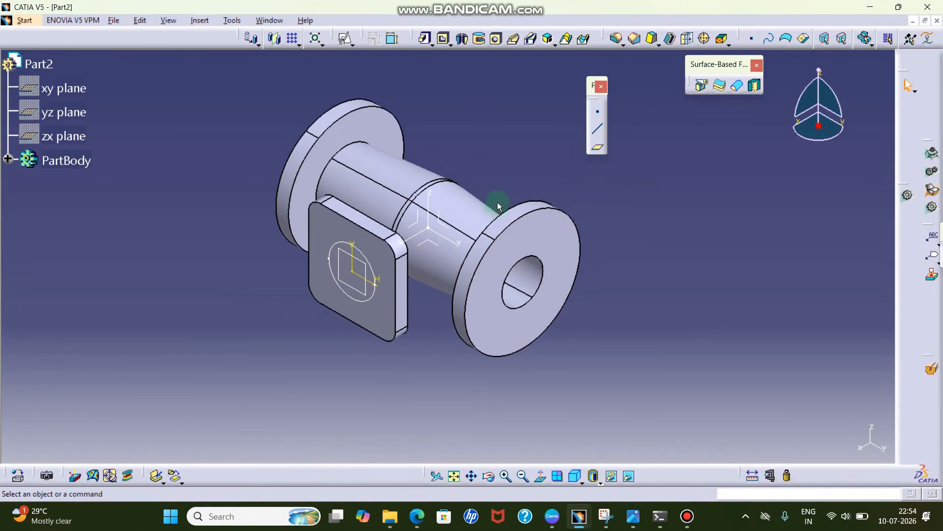
{"action": "left_click", "coordinate": [425, 39]}
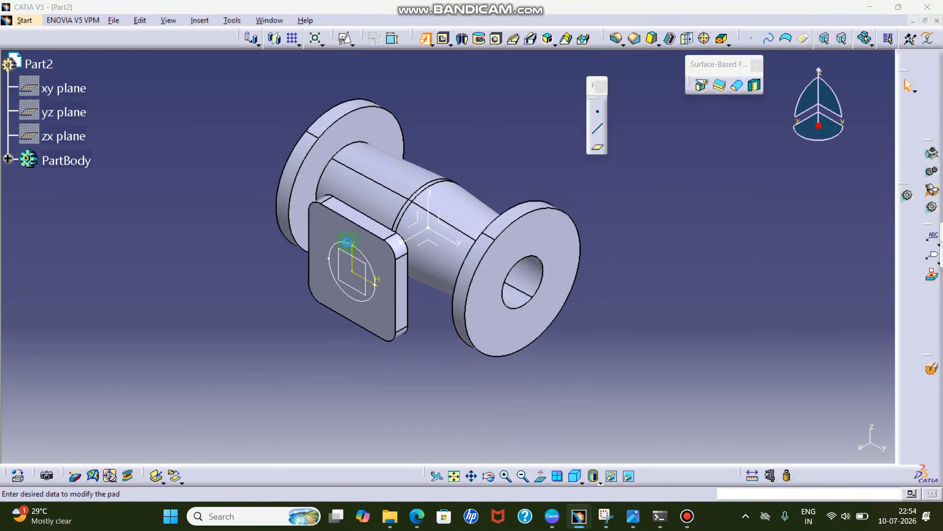
{"action": "left_click", "coordinate": [347, 243]}
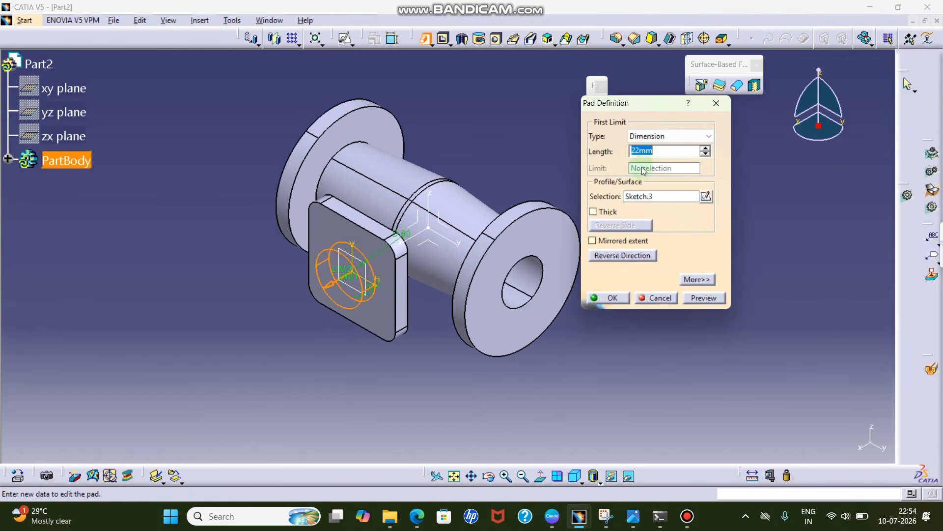
{"action": "left_click", "coordinate": [700, 136]}
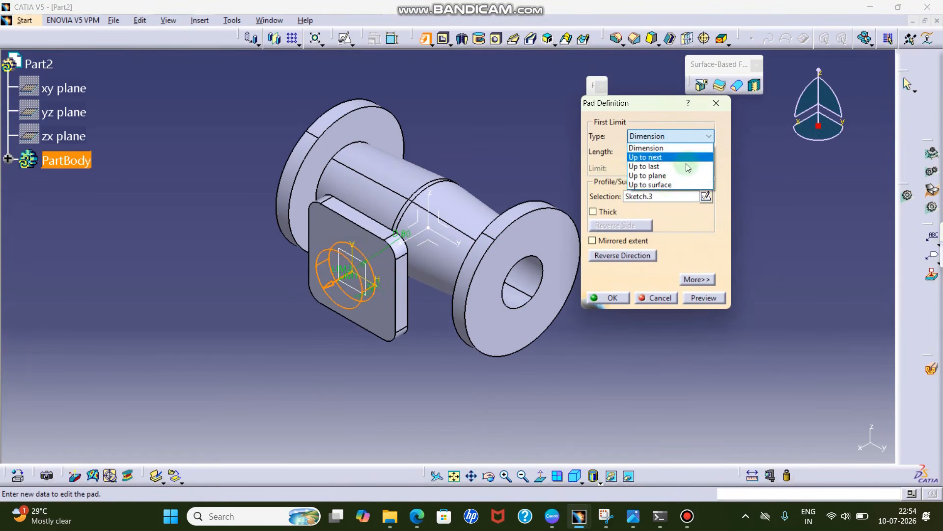
{"action": "left_click", "coordinate": [670, 186]}
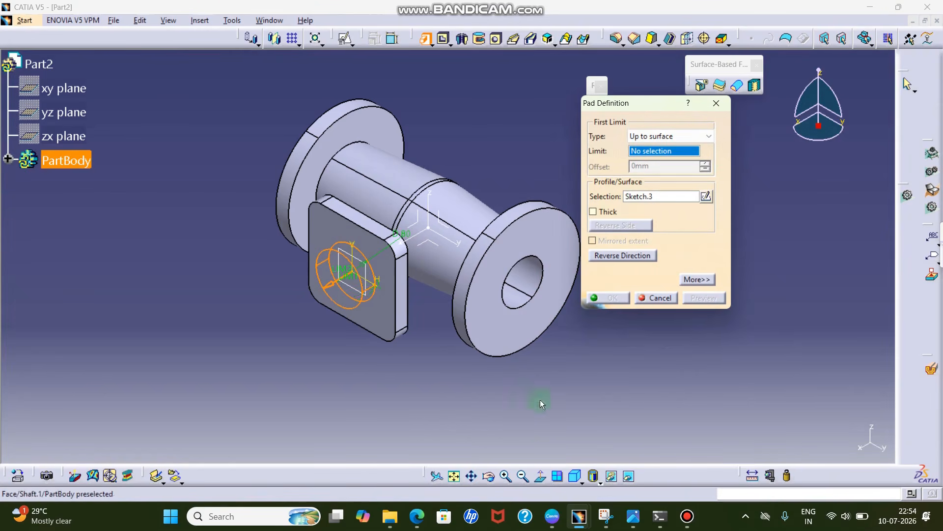
{"action": "left_click", "coordinate": [493, 480]}
{"action": "left_click_drag", "start_coordinate": [476, 368], "coordinate": [356, 344]}
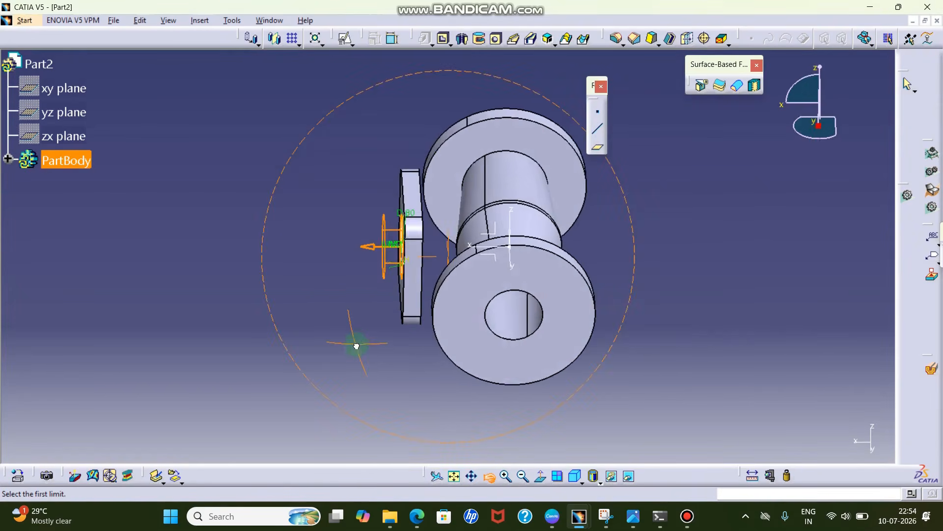
Step: Switch the branch pad's limit type to Dimension, reverse its direction towards the pipe, and raise its length to 71 mm
{"action": "left_click", "coordinate": [676, 136]}
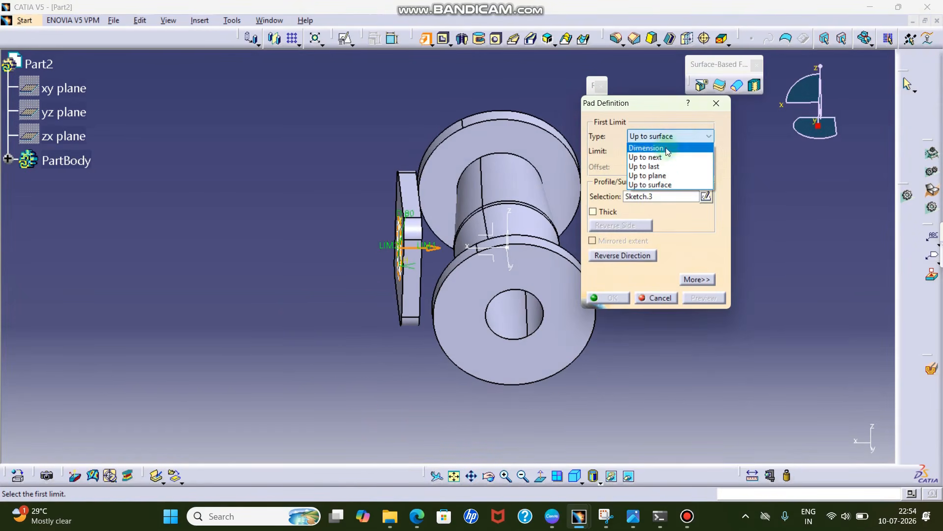
{"action": "left_click", "coordinate": [664, 149]}
{"action": "left_click", "coordinate": [451, 250]}
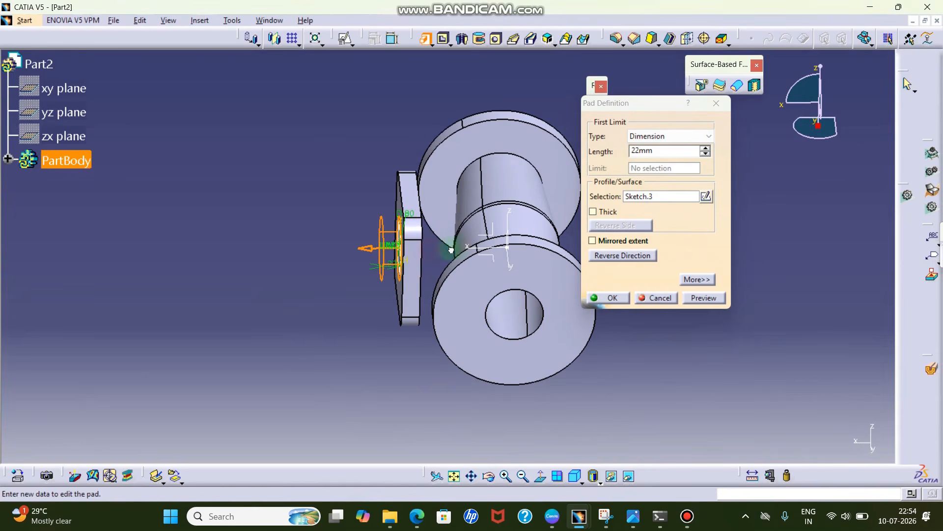
{"action": "left_click", "coordinate": [622, 252]}
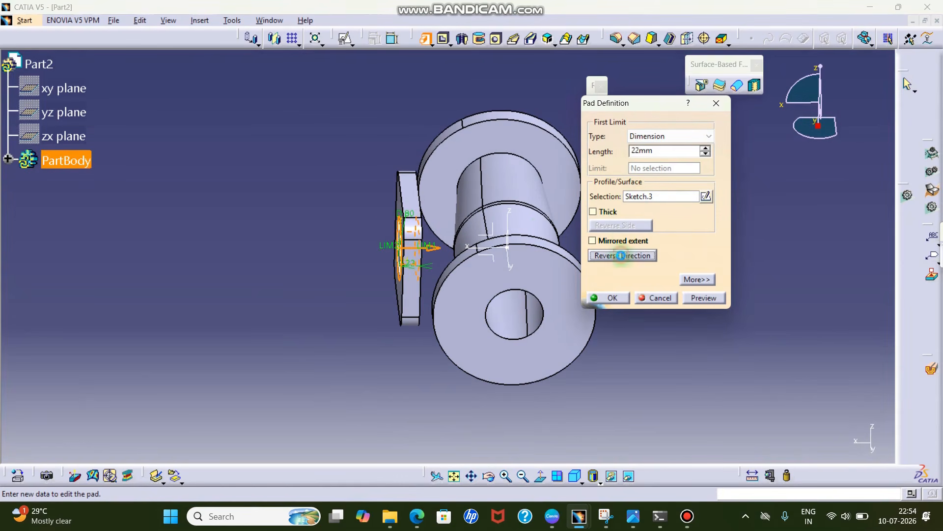
{"action": "left_click", "coordinate": [704, 150]}
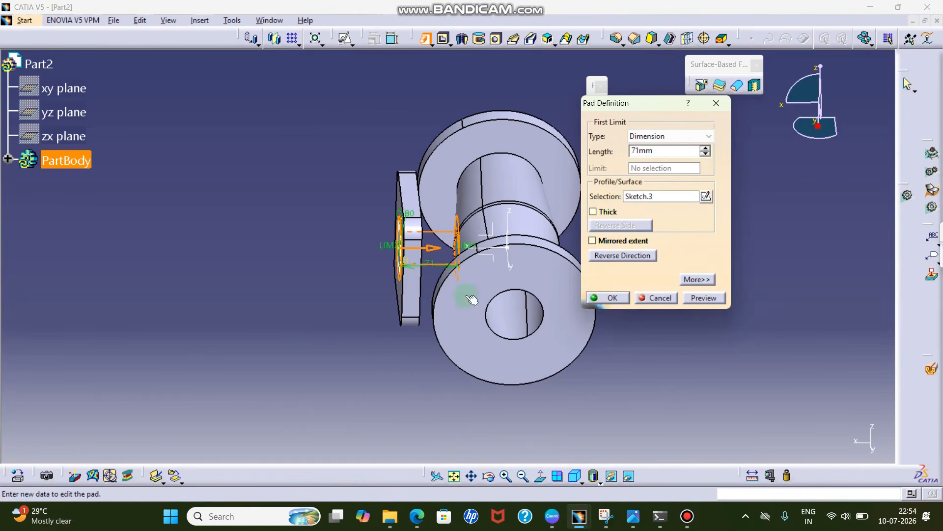
{"action": "middle_click_drag", "start_coordinate": [438, 419], "coordinate": [585, 200]}
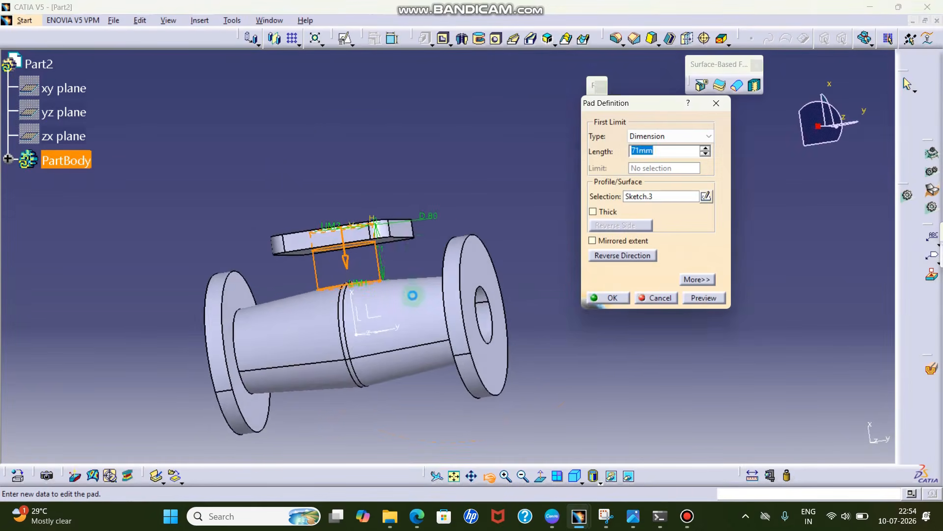
{"action": "middle_click_drag", "start_coordinate": [413, 295], "coordinate": [549, 94]}
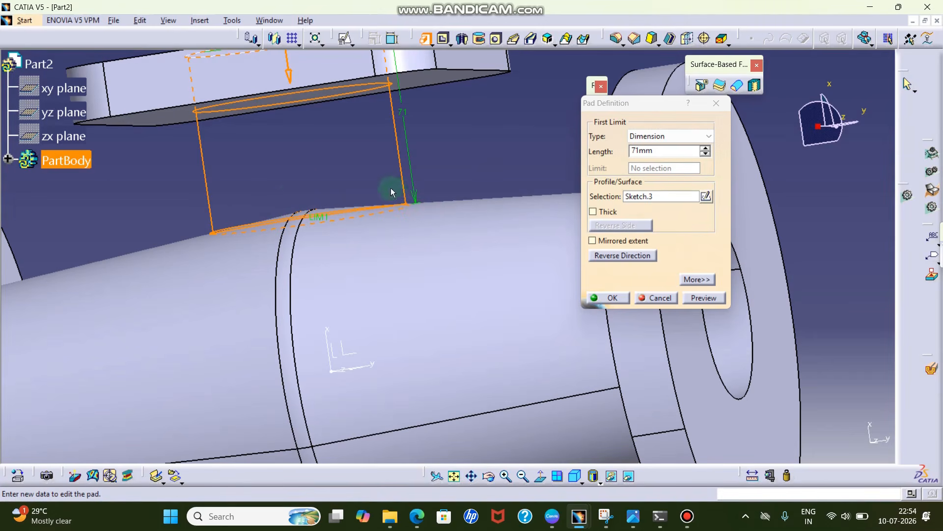
Step: Adjust the branch pad's length to 69 mm and create the pad
{"action": "left_click", "coordinate": [705, 147]}
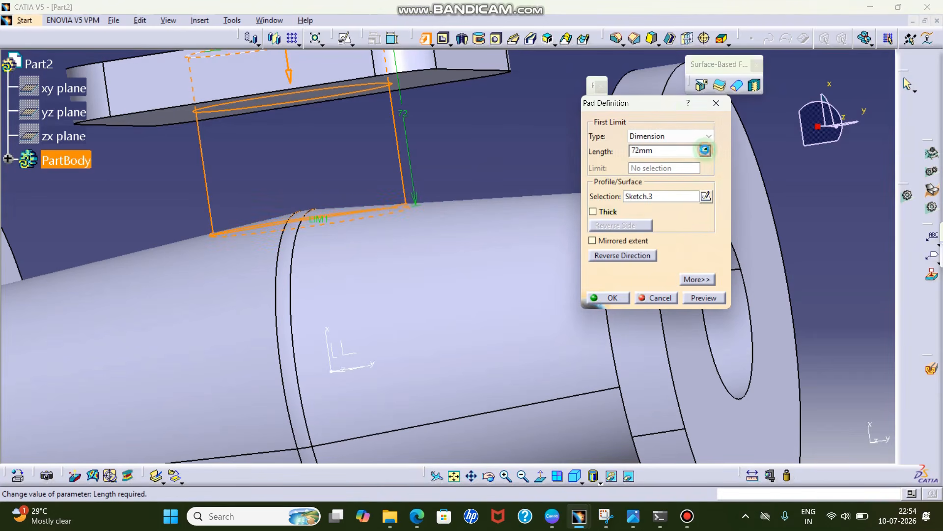
{"action": "left_click", "coordinate": [705, 148]}
{"action": "left_click", "coordinate": [704, 156]}
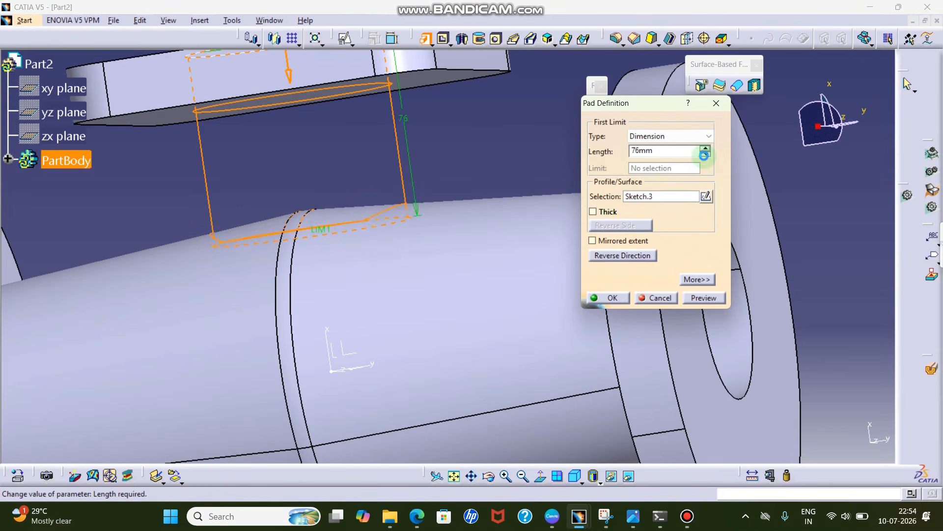
{"action": "left_click", "coordinate": [704, 150]}
{"action": "left_click", "coordinate": [704, 150]}
{"action": "left_click", "coordinate": [704, 150]}
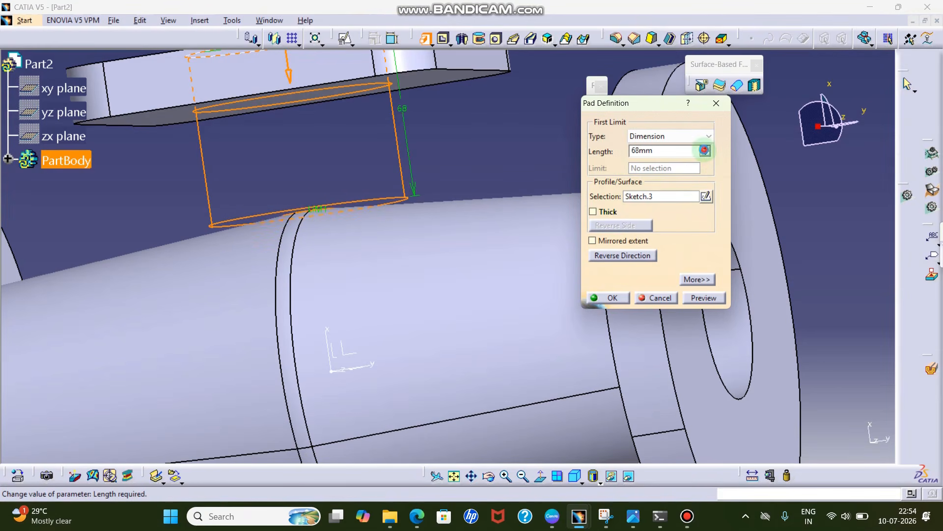
{"action": "left_click", "coordinate": [621, 299]}
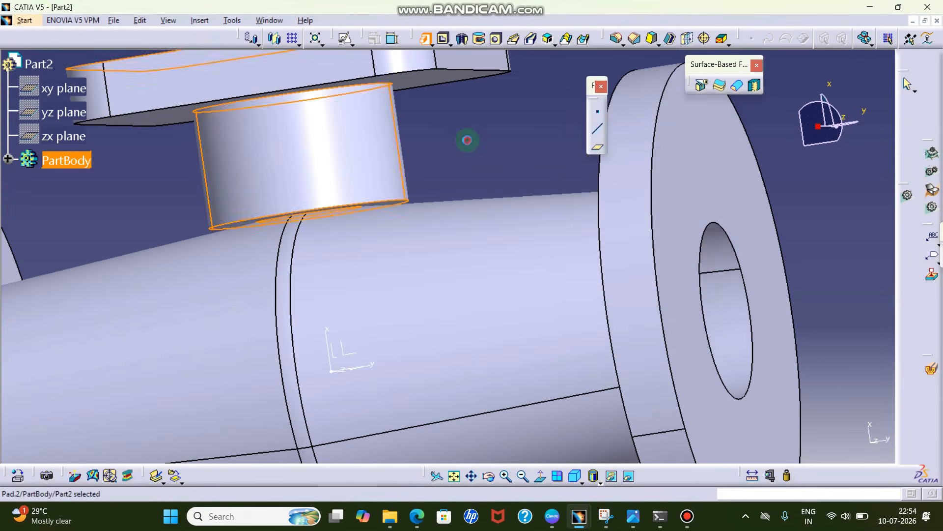
Step: Reopen the branch pad's definition, limit it Up to surface at the pipe's tapered outer face, and examine the preview
{"action": "middle_click_drag", "start_coordinate": [417, 199], "coordinate": [372, 180], "text": "ctrl"}
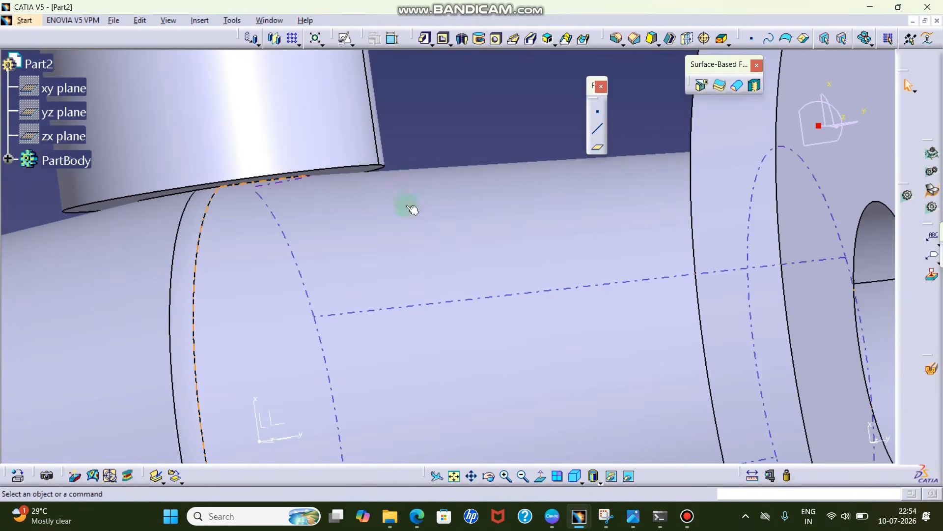
{"action": "middle_click_drag", "start_coordinate": [411, 208], "coordinate": [354, 152], "text": "ctrl"}
{"action": "double_click", "coordinate": [353, 152]}
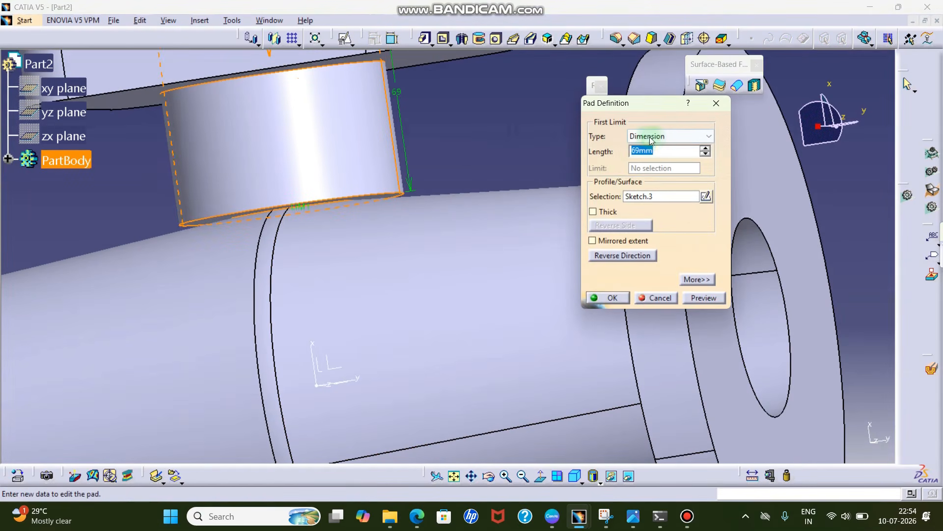
{"action": "left_click", "coordinate": [655, 138]}
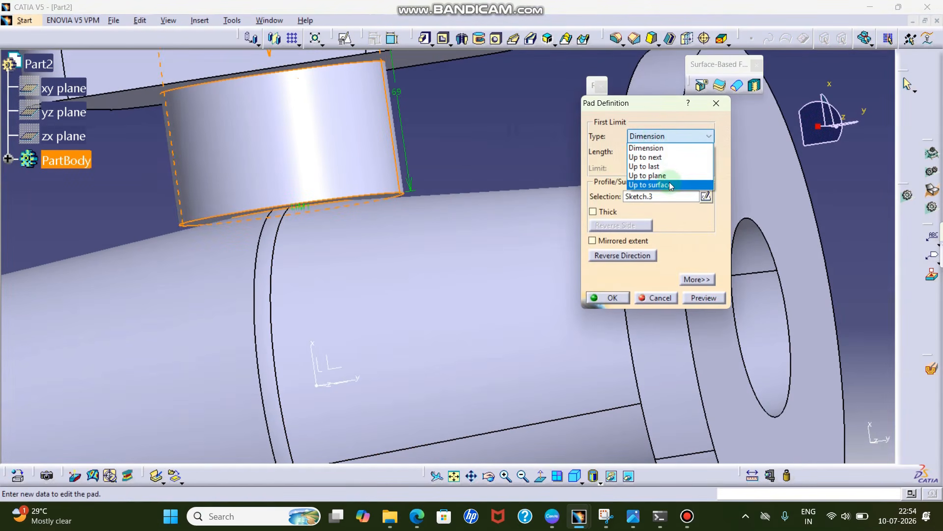
{"action": "left_click", "coordinate": [669, 184]}
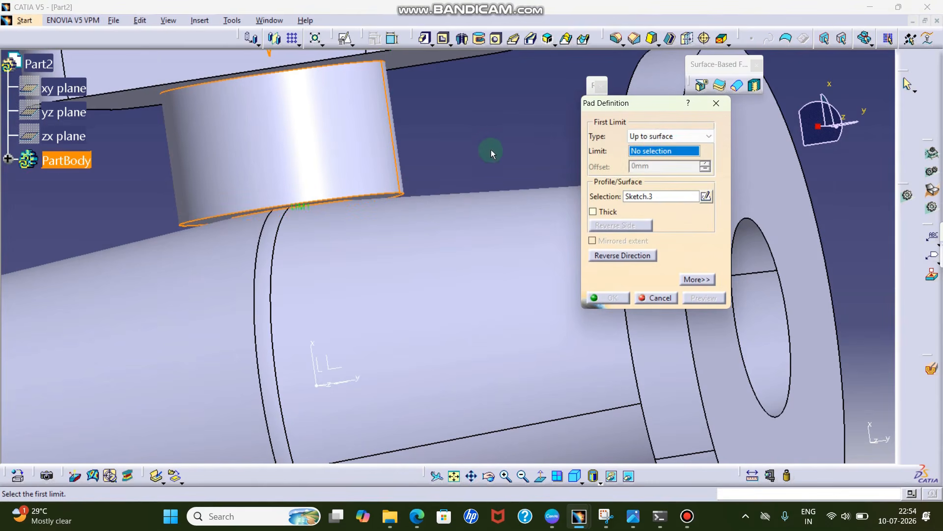
{"action": "middle_click_drag", "start_coordinate": [488, 149], "coordinate": [453, 231], "text": "ctrl"}
{"action": "left_click", "coordinate": [453, 250]}
{"action": "left_click", "coordinate": [713, 299]}
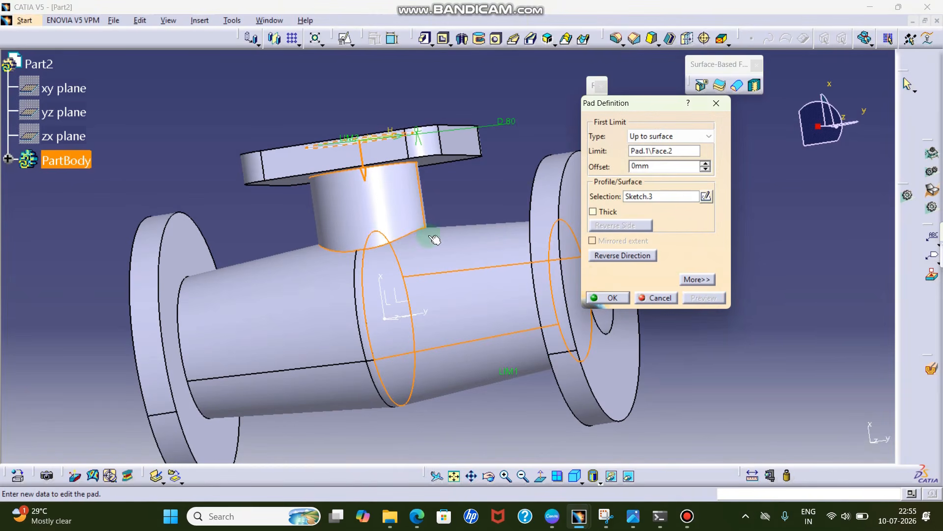
{"action": "left_click", "coordinate": [489, 476]}
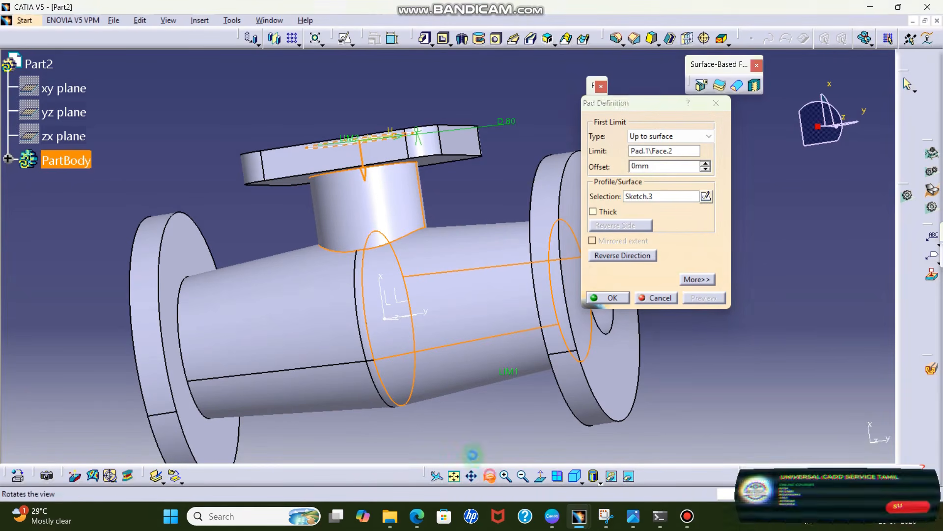
{"action": "left_click_drag", "start_coordinate": [457, 440], "coordinate": [317, 260]}
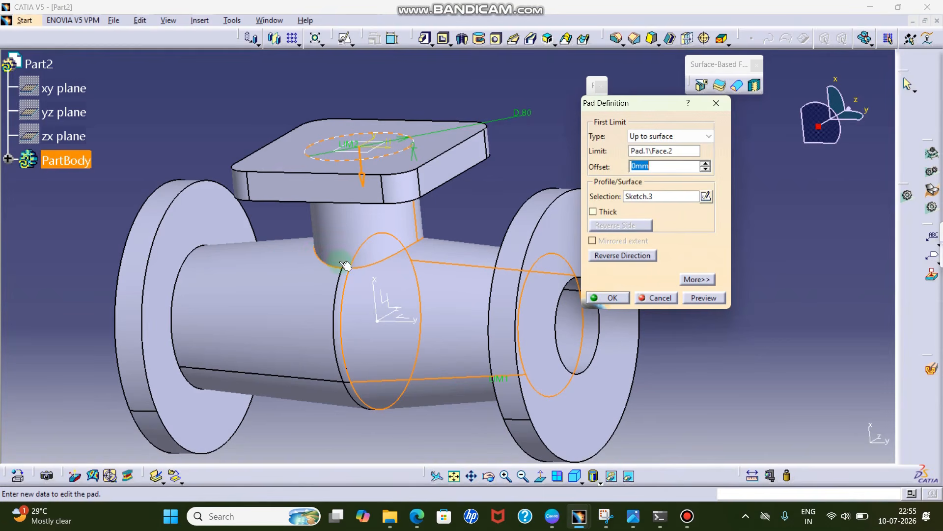
Step: Reselect the pipe's tapered outer face as the branch pad's Up to surface limit, preview it, and apply the change
{"action": "left_click", "coordinate": [651, 139]}
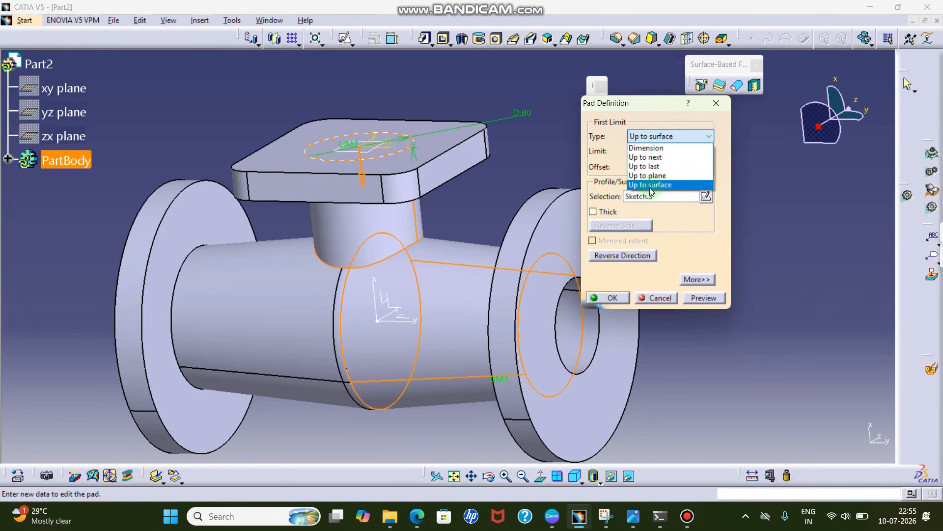
{"action": "left_click", "coordinate": [658, 187]}
{"action": "left_click", "coordinate": [449, 269]}
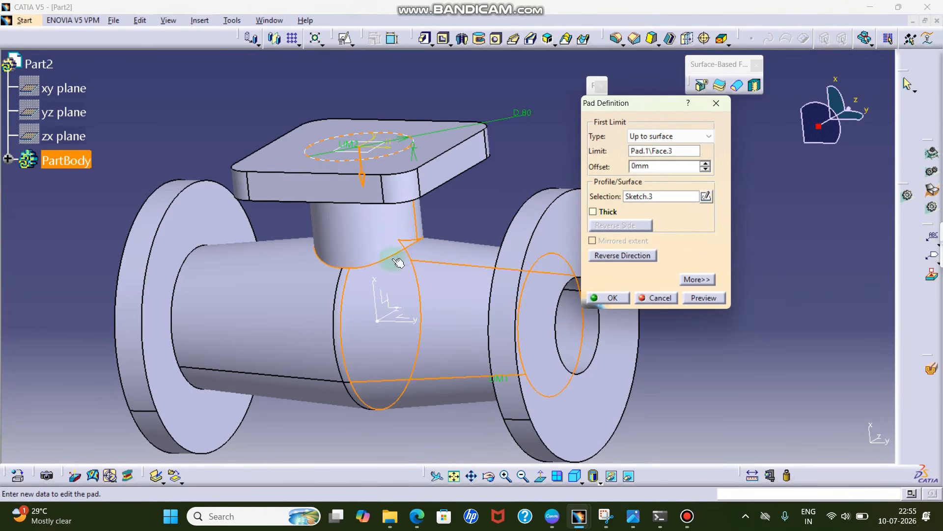
{"action": "left_click", "coordinate": [705, 298]}
{"action": "left_click", "coordinate": [614, 297]}
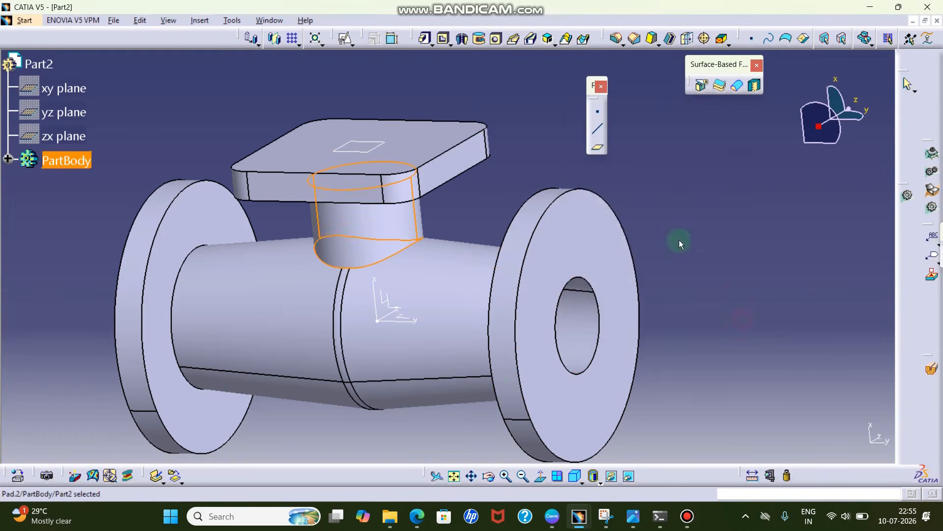
{"action": "middle_click_drag", "start_coordinate": [679, 240], "coordinate": [570, 324]}
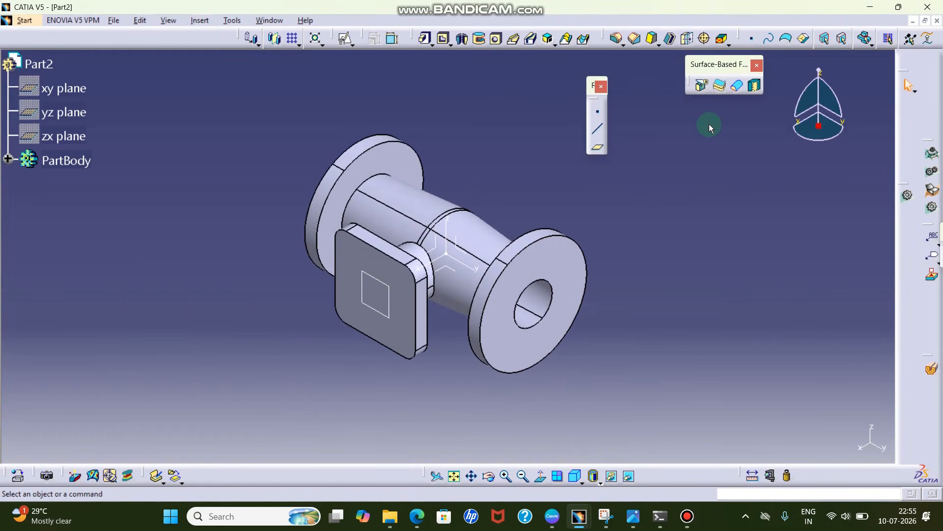
Step: Split the body along the axis system's XY plane and compare the resulting section of the branch with the reference drawing
{"action": "left_click", "coordinate": [702, 86]}
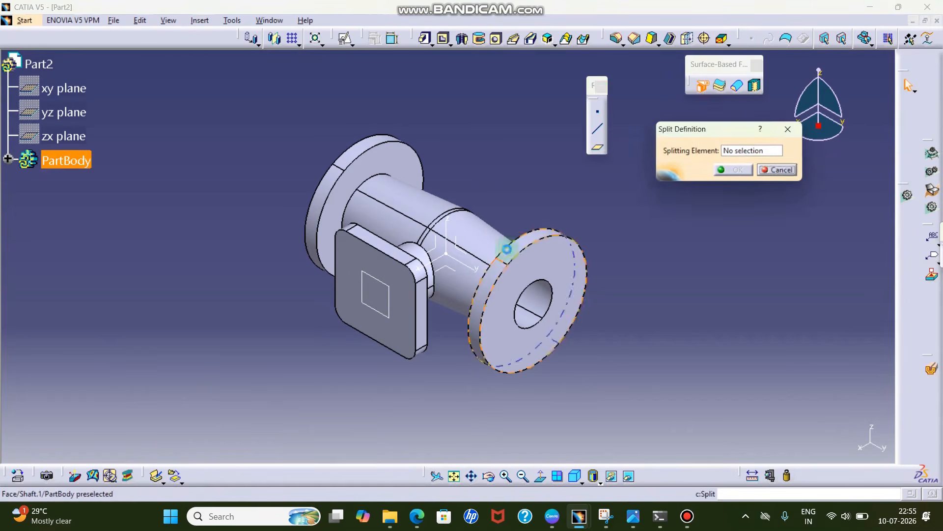
{"action": "left_click", "coordinate": [457, 273]}
{"action": "left_click", "coordinate": [718, 170]}
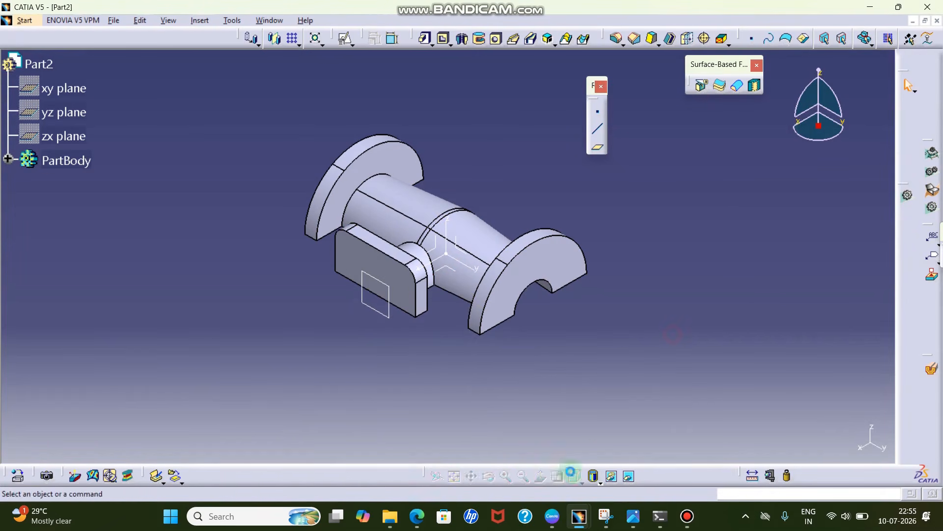
{"action": "left_click", "coordinate": [489, 476]}
{"action": "mouse_move", "coordinate": [418, 358]}
{"action": "left_mouse_down"}
{"action": "mouse_move", "coordinate": [572, 297]}
{"action": "mouse_move", "coordinate": [527, 225]}
{"action": "mouse_move", "coordinate": [556, 217]}
{"action": "mouse_move", "coordinate": [537, 196]}
{"action": "mouse_move", "coordinate": [521, 198]}
{"action": "mouse_move", "coordinate": [522, 181]}
{"action": "left_mouse_up"}
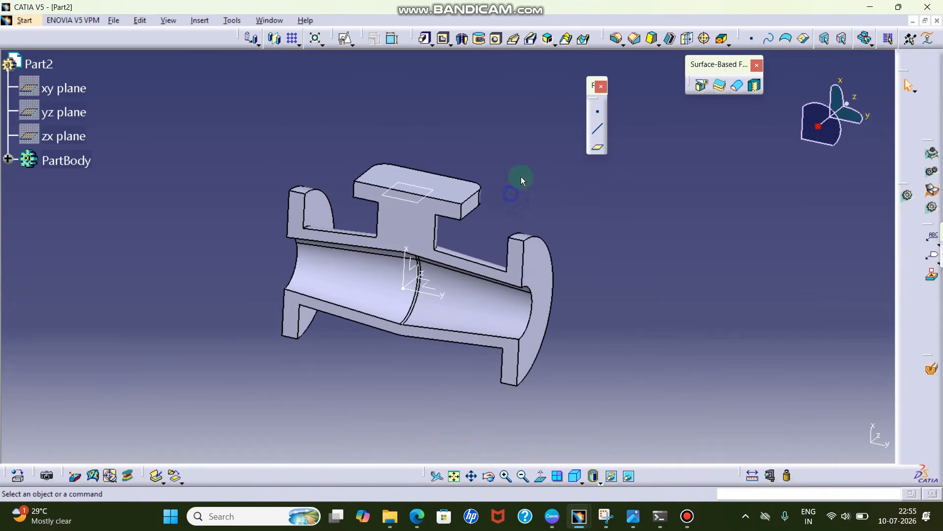
{"action": "left_click", "coordinate": [606, 516]}
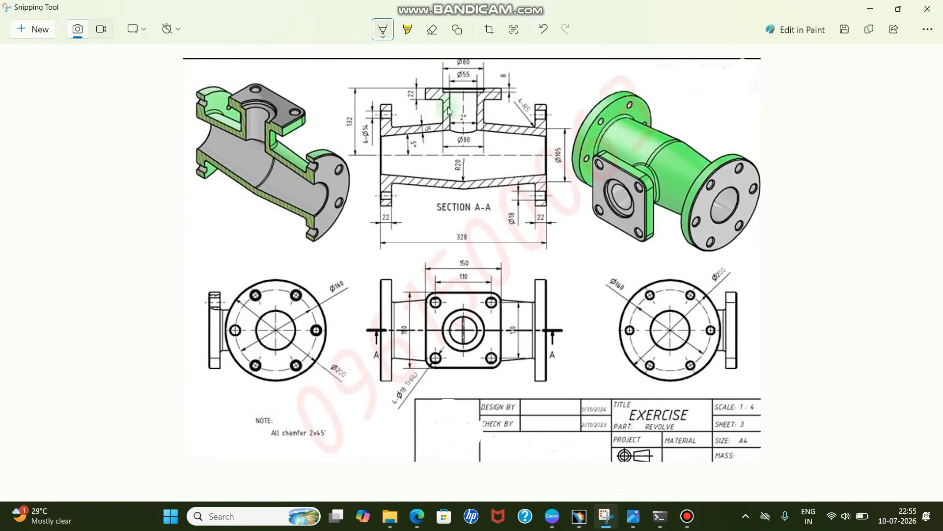
{"action": "scroll", "coordinate": [498, 109], "scroll_direction": "up", "scroll_amount": 2, "text": "ctrl"}
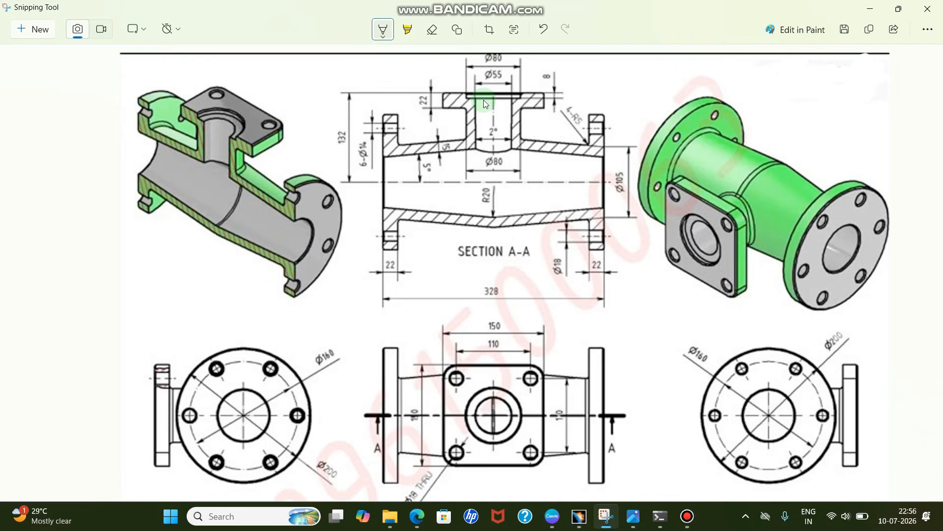
{"action": "left_click", "coordinate": [870, 9]}
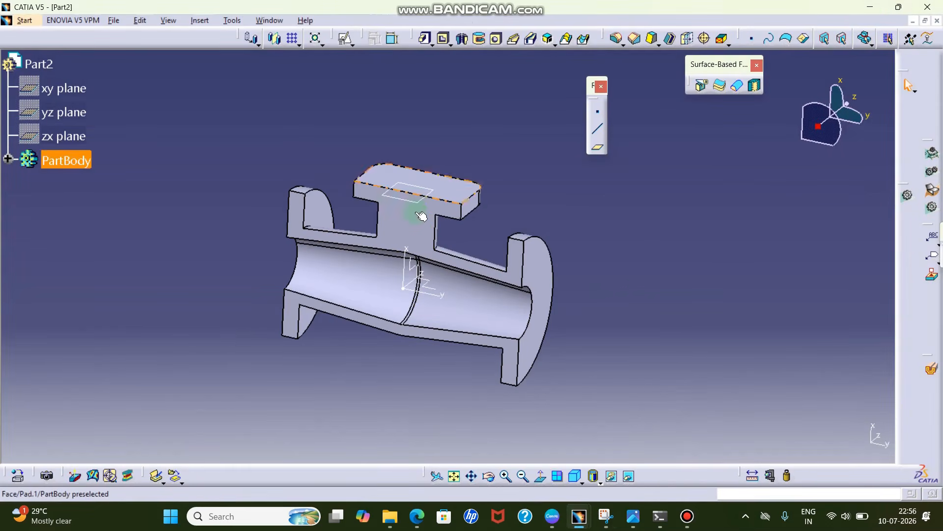
{"action": "left_click", "coordinate": [657, 289]}
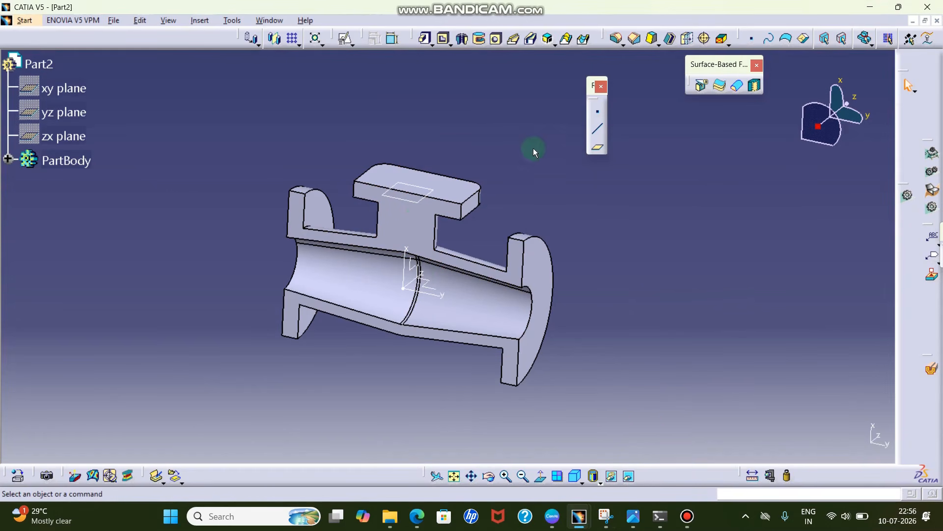
Step: Delete the split feature from the part body to restore the full pipe
{"action": "left_click", "coordinate": [9, 160]}
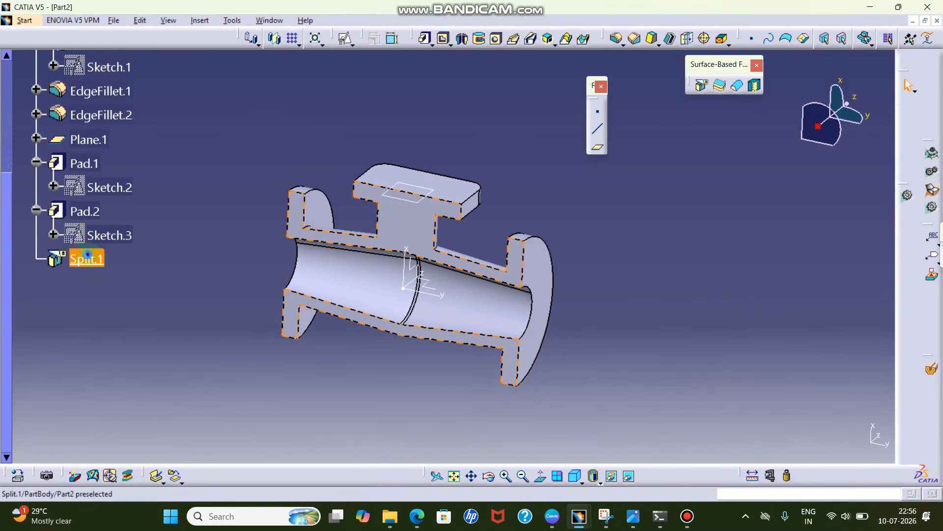
{"action": "right_click", "coordinate": [85, 258]}
{"action": "left_click", "coordinate": [181, 175]}
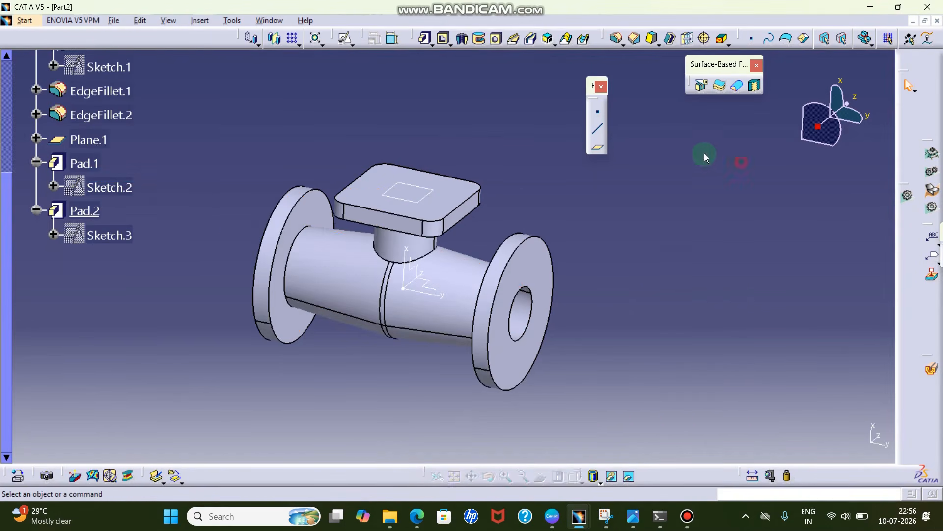
Step: Create a positioned sketch on the axis system's XY plane with the H and V directions swapped
{"action": "left_click", "coordinate": [344, 38]}
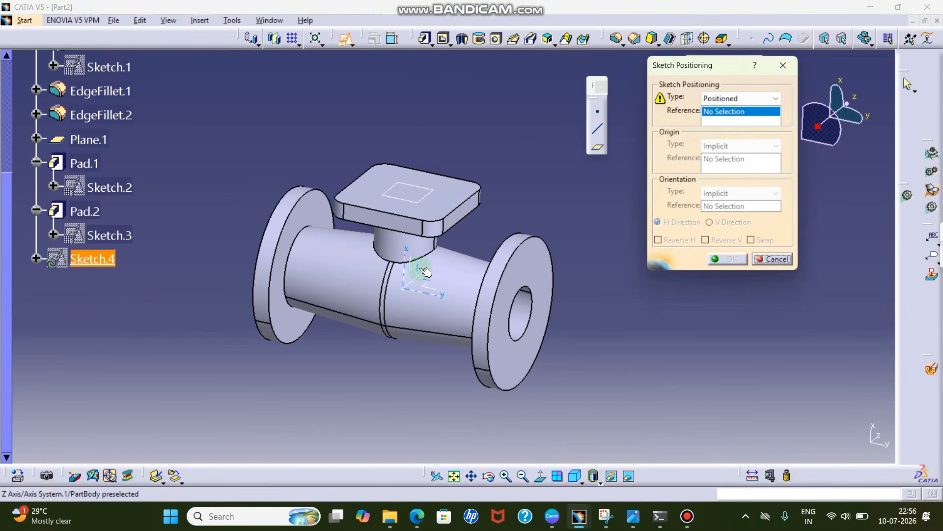
{"action": "left_click", "coordinate": [420, 269]}
{"action": "left_click", "coordinate": [758, 242]}
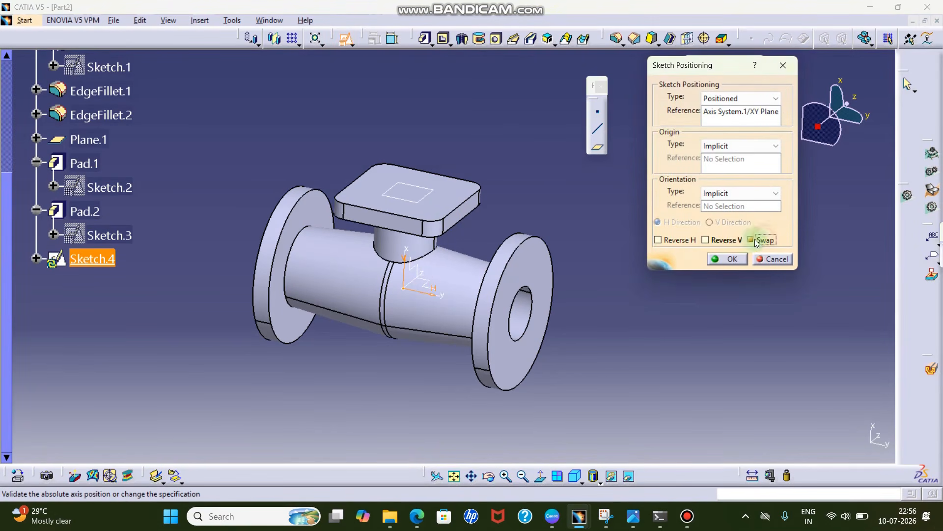
{"action": "left_click", "coordinate": [732, 259]}
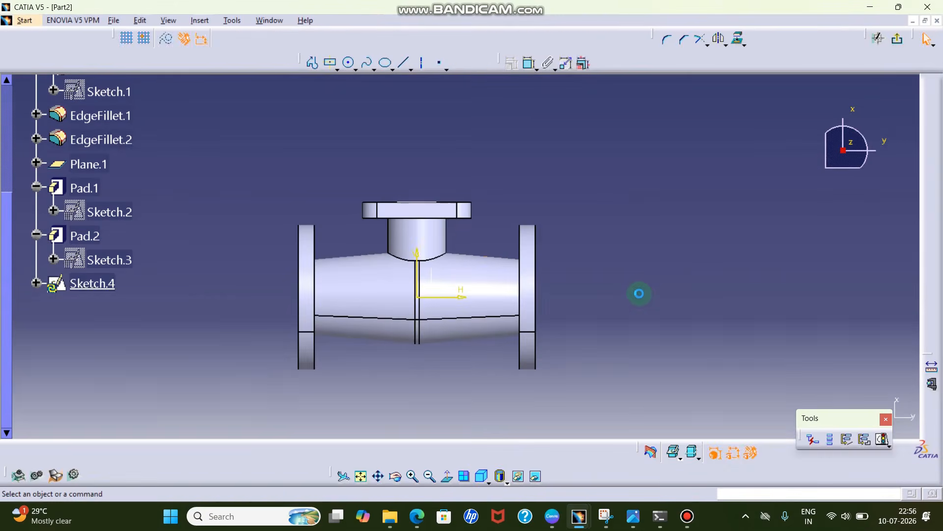
Step: Check the branch bore's dimensions in the reference drawing and cut the part display by the sketch plane
{"action": "left_click", "coordinate": [607, 525]}
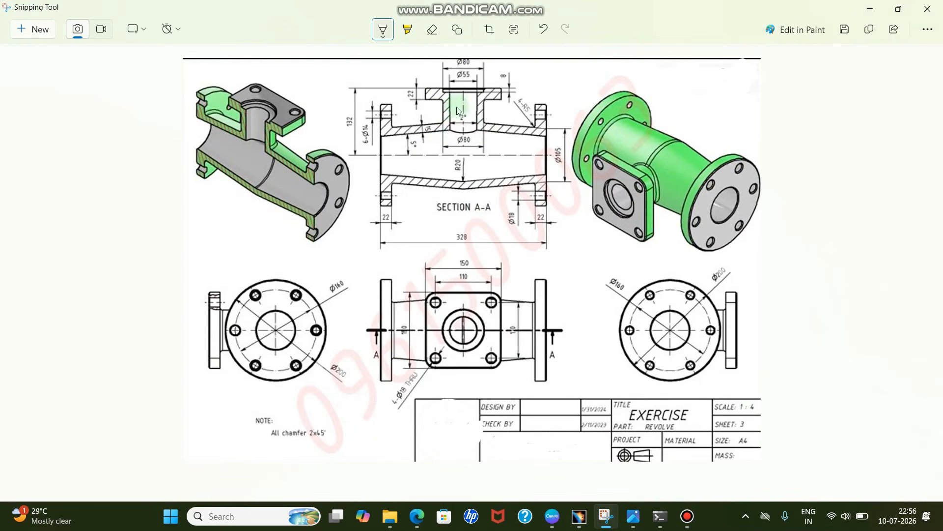
{"action": "left_click", "coordinate": [868, 8]}
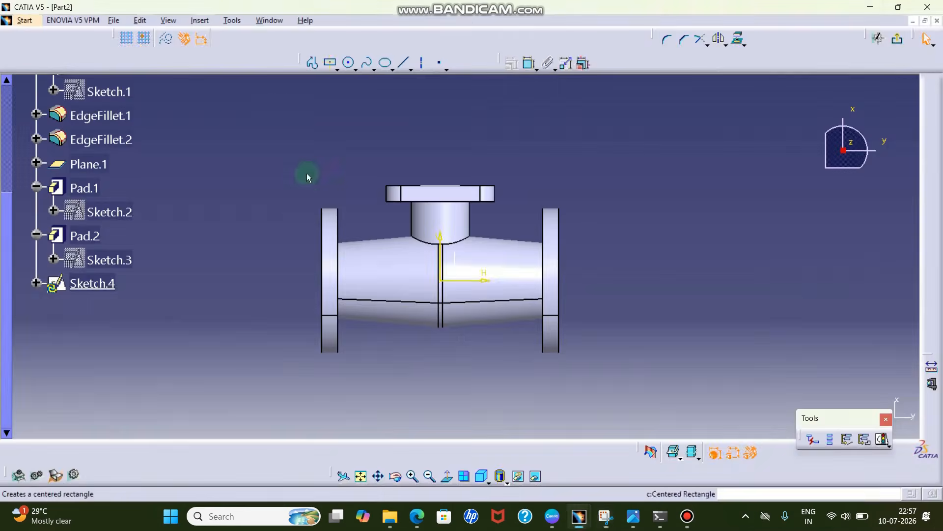
{"action": "left_click_drag", "start_coordinate": [640, 453], "coordinate": [655, 389]}
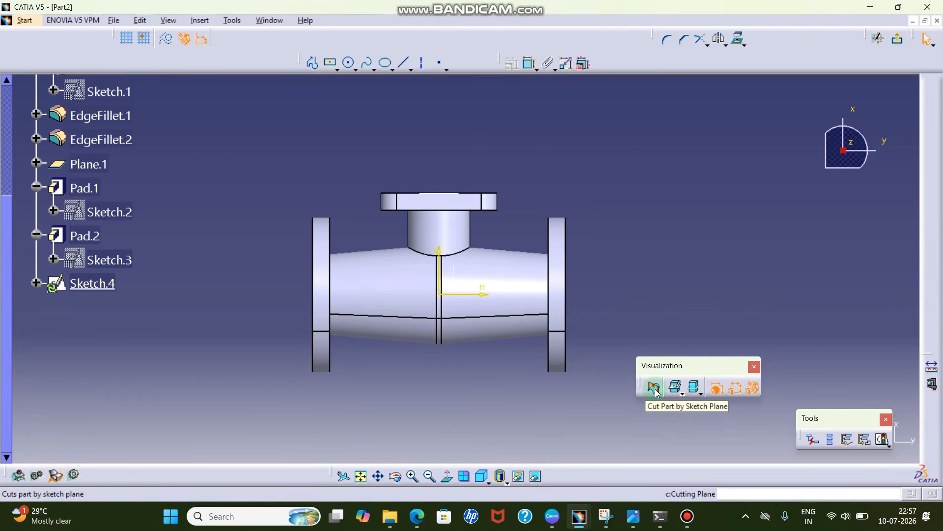
{"action": "left_click", "coordinate": [655, 388]}
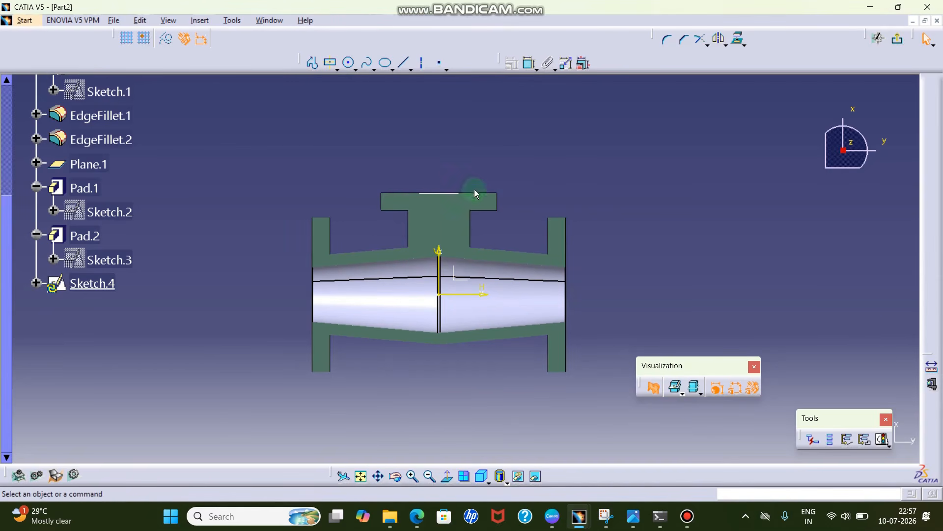
{"action": "middle_click_drag", "start_coordinate": [474, 191], "coordinate": [494, 145]}
{"action": "left_click_drag", "start_coordinate": [698, 365], "coordinate": [804, 354]}
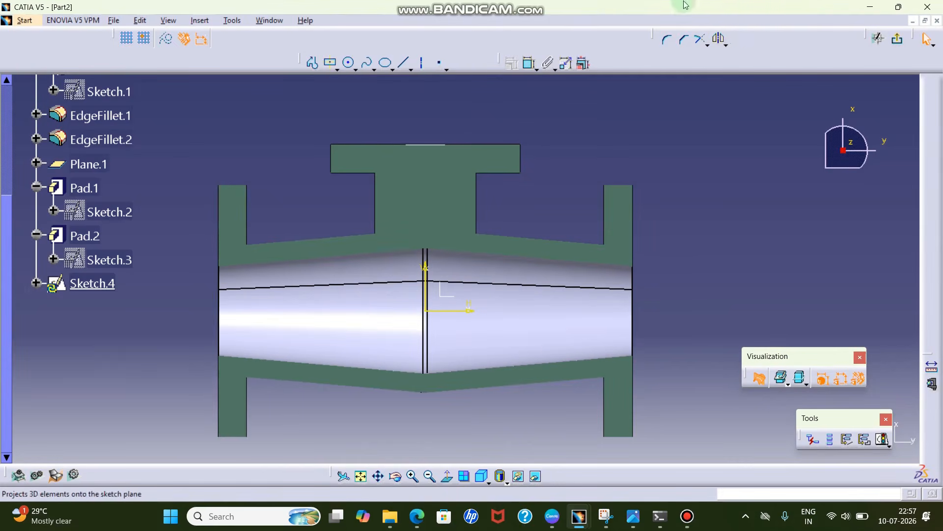
Step: Sketch a stepped half-profile of the branch bore from the square flange's outer face to the pipe axis, radii about 42 and 28 mm
{"action": "left_click", "coordinate": [312, 62]}
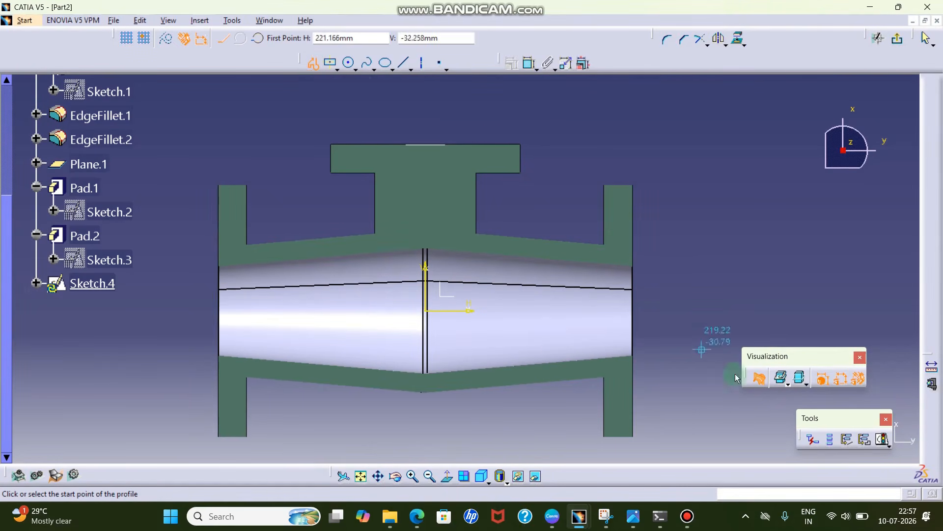
{"action": "left_click", "coordinate": [440, 145]}
{"action": "left_click", "coordinate": [479, 145]}
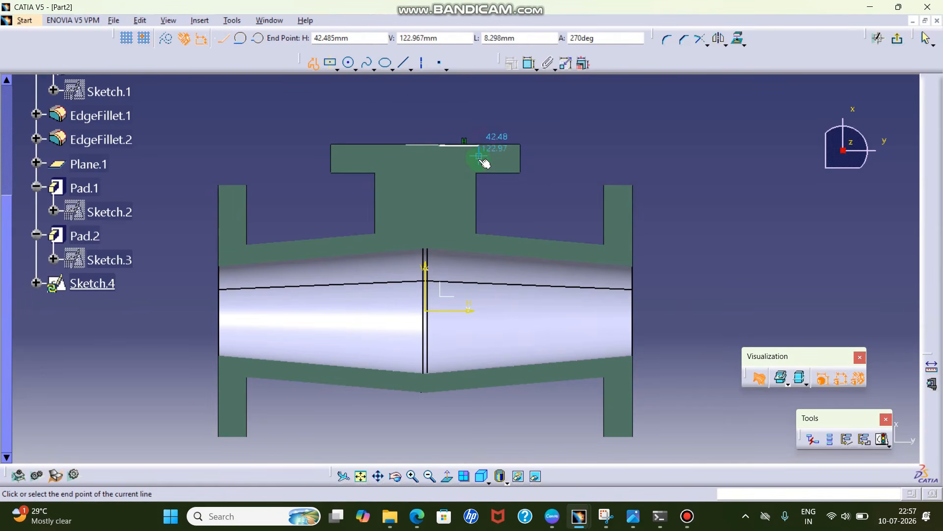
{"action": "left_click", "coordinate": [479, 158]}
{"action": "left_click", "coordinate": [460, 157]}
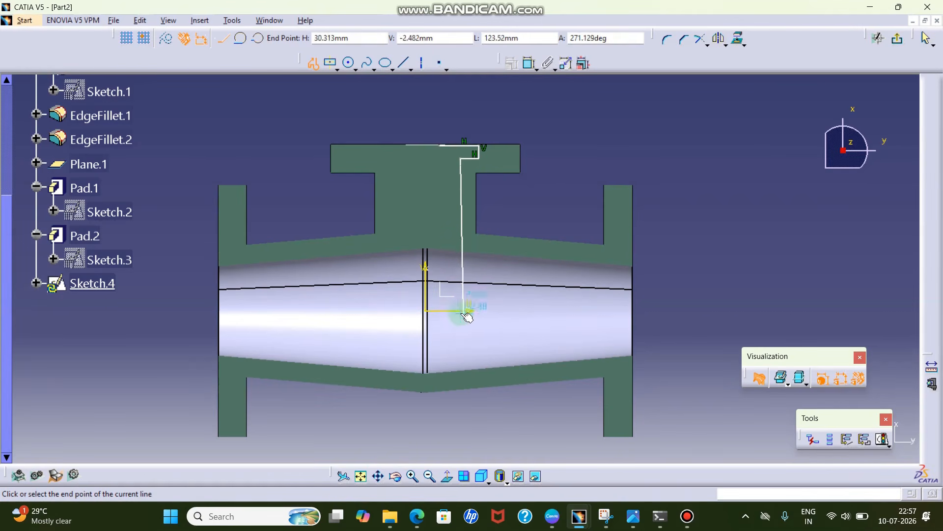
{"action": "left_click", "coordinate": [434, 310]}
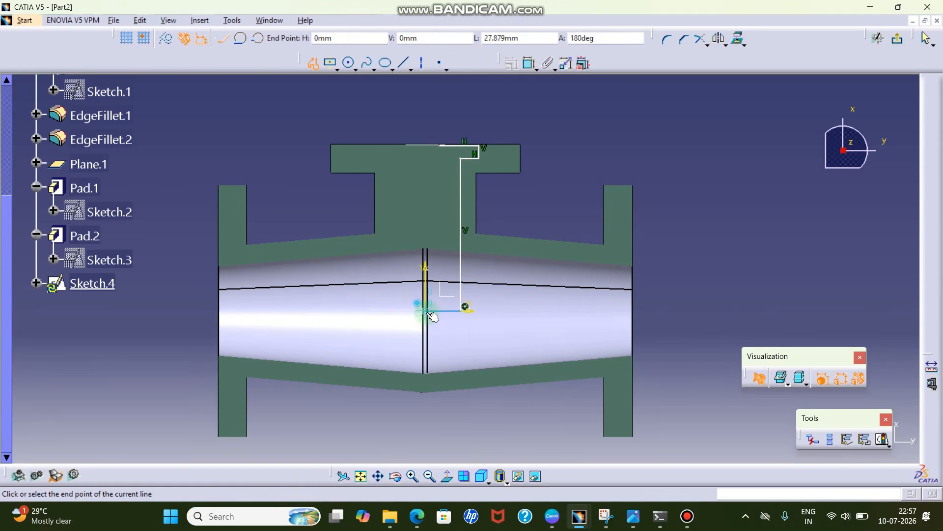
{"action": "left_click", "coordinate": [424, 247]}
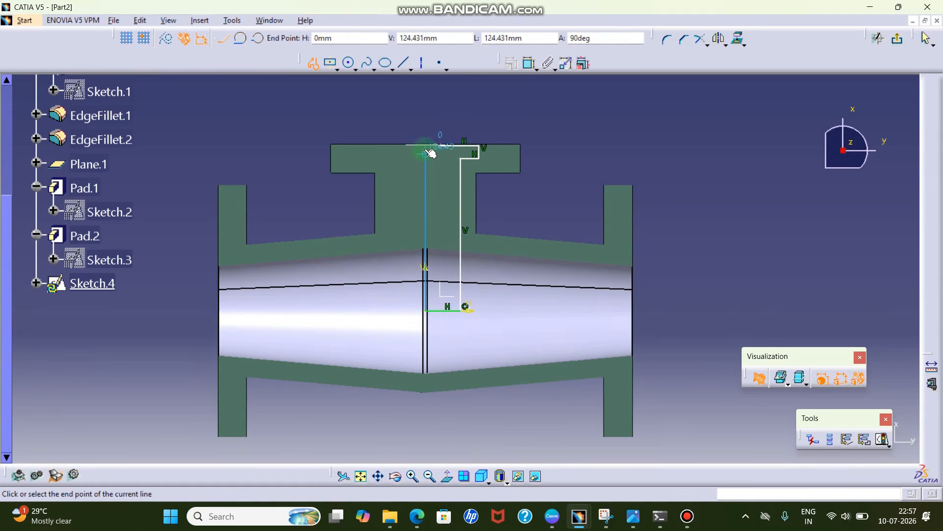
{"action": "left_click", "coordinate": [426, 146]}
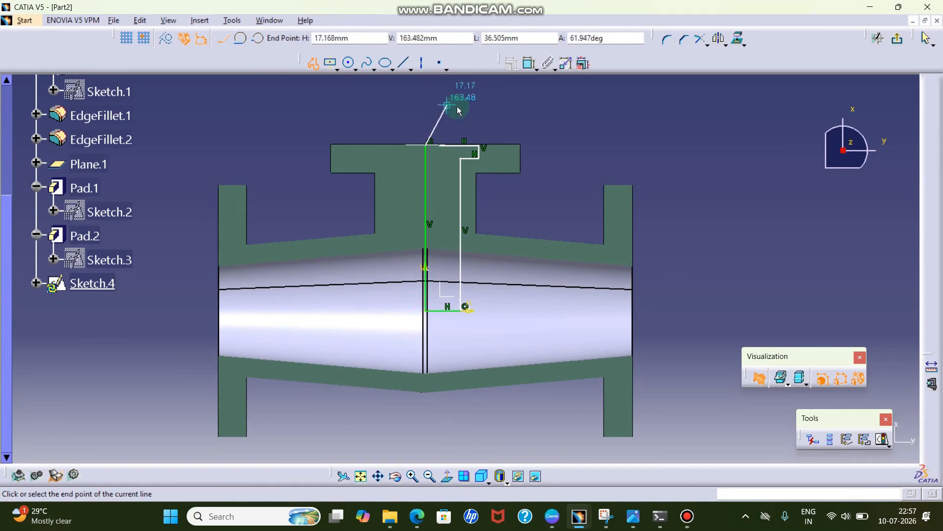
{"action": "key", "text": "Escape"}
Step: Trim the profile's outer horizontal line and its vertical centre line to each other to close the corner gap
{"action": "middle_click_drag", "start_coordinate": [463, 124], "coordinate": [464, 110], "text": "ctrl"}
{"action": "middle_click_drag", "start_coordinate": [471, 164], "coordinate": [477, 221]}
{"action": "left_click", "coordinate": [598, 141]}
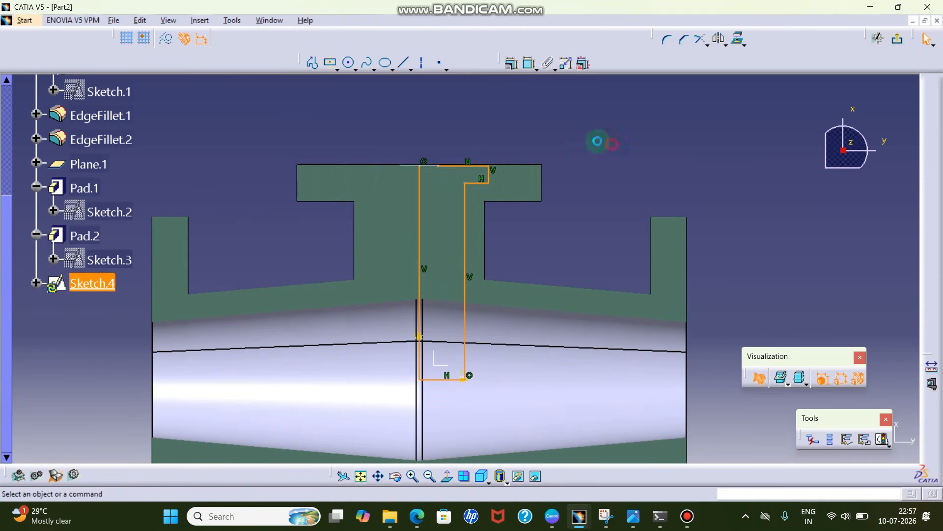
{"action": "left_click", "coordinate": [436, 163]}
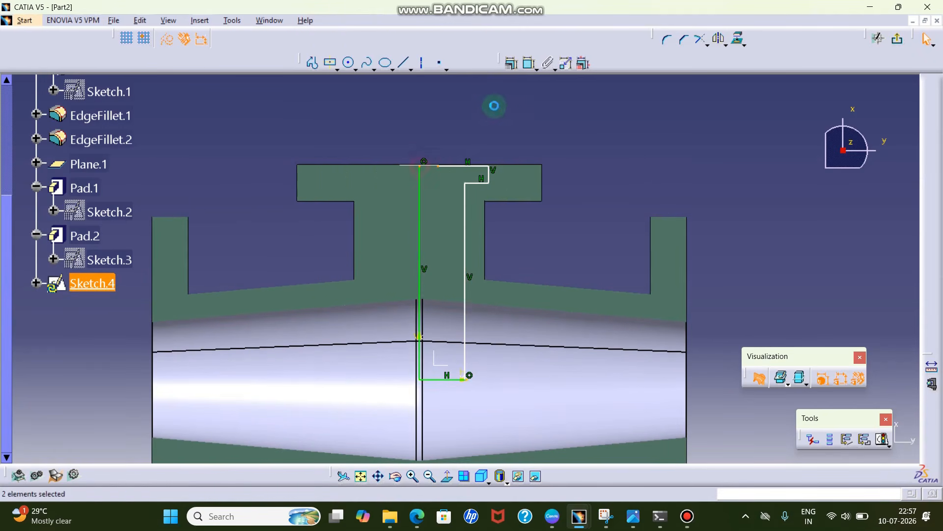
{"action": "left_click", "coordinate": [523, 105]}
{"action": "left_click", "coordinate": [702, 39]}
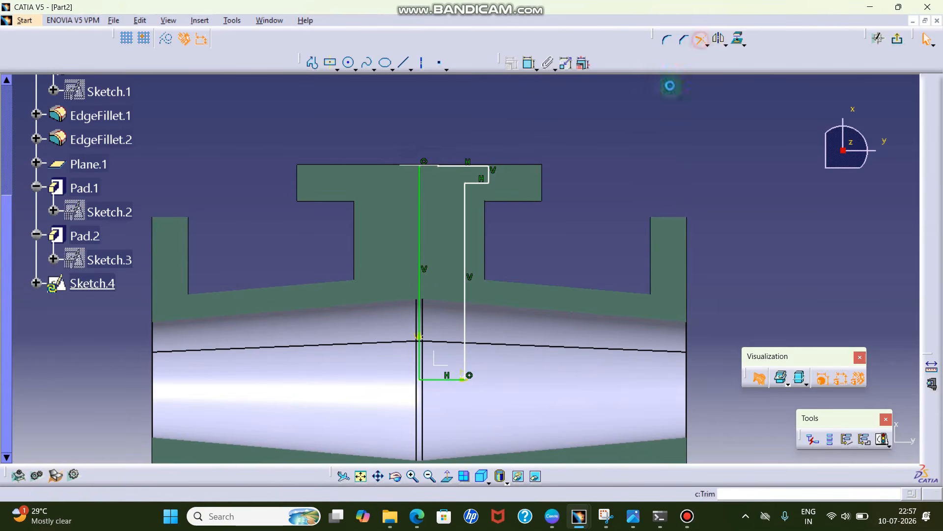
{"action": "left_click", "coordinate": [436, 167]}
{"action": "left_click", "coordinate": [420, 178]}
{"action": "left_click", "coordinate": [465, 128]}
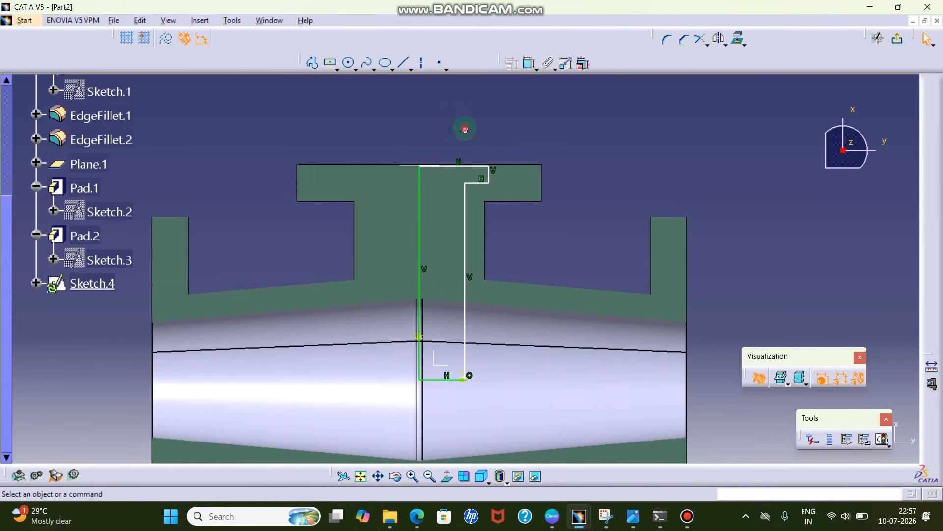
Step: Constrain the profile's outer horizontal line to be coincident with the square flange's outer face
{"action": "left_click", "coordinate": [510, 164]}
{"action": "left_click", "coordinate": [535, 65]}
{"action": "right_click", "coordinate": [628, 129]}
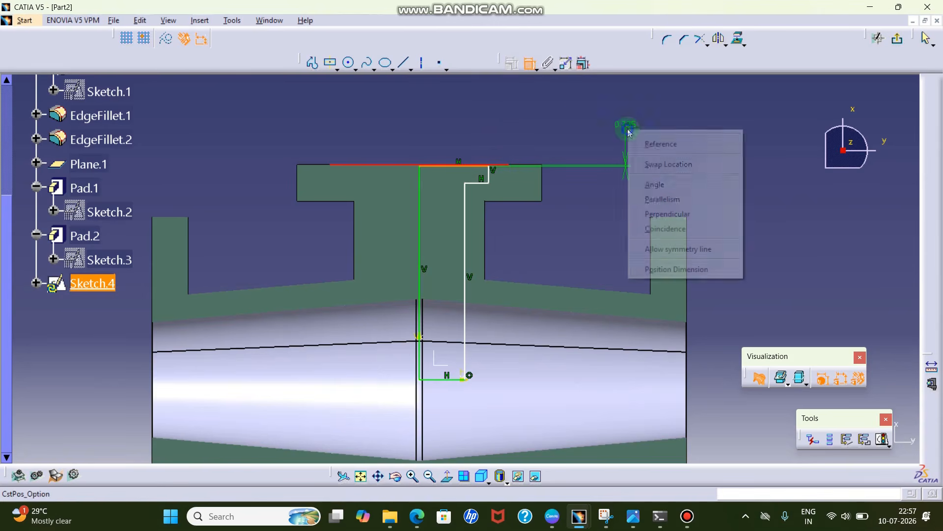
{"action": "left_click", "coordinate": [668, 228]}
Step: Dimension the counterbore's short vertical line from the vertical axis and set the distance to 40 mm
{"action": "left_click", "coordinate": [529, 63]}
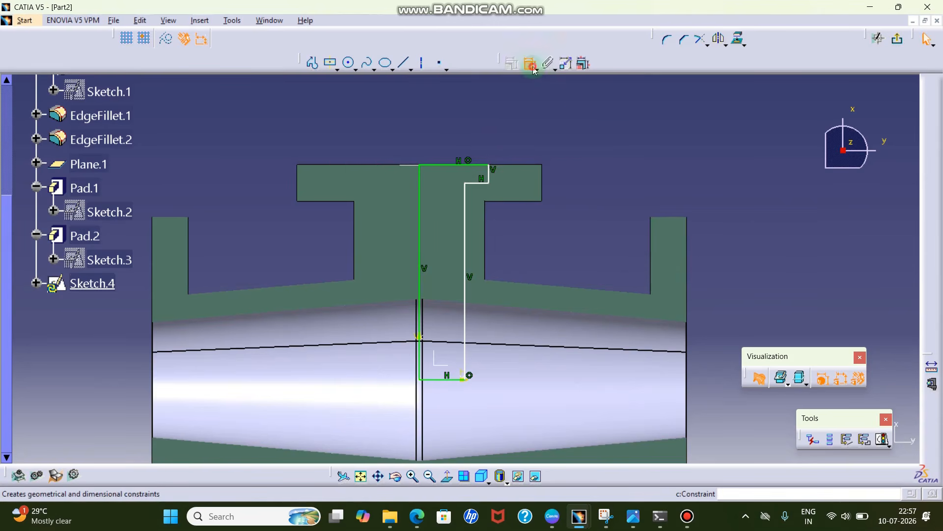
{"action": "left_click", "coordinate": [421, 340]}
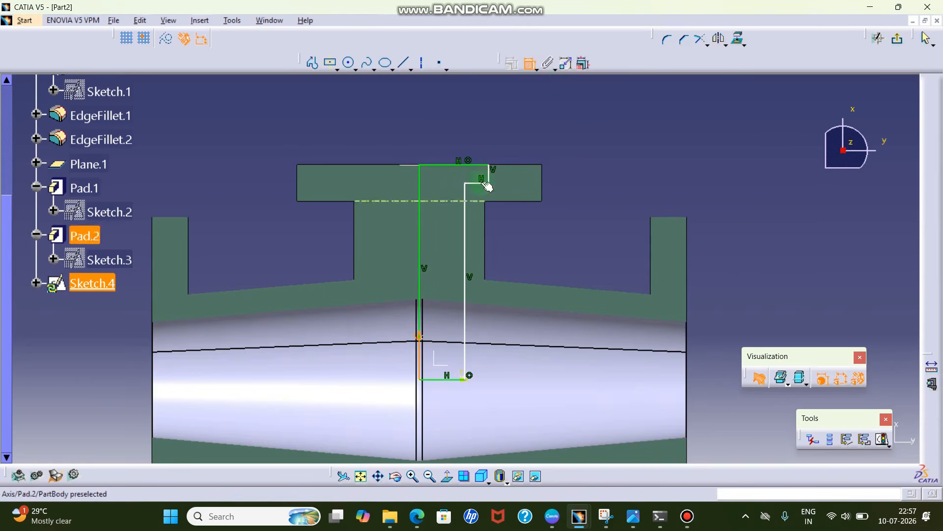
{"action": "left_click", "coordinate": [490, 173]}
{"action": "left_click", "coordinate": [548, 122]}
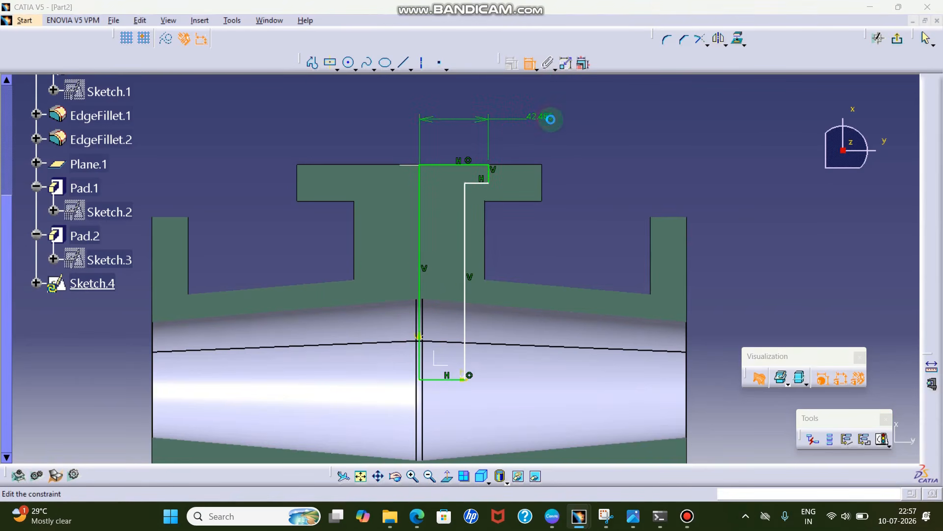
{"action": "double_click", "coordinate": [540, 117]}
{"action": "type", "text": "40"}
{"action": "key", "text": "Return"}
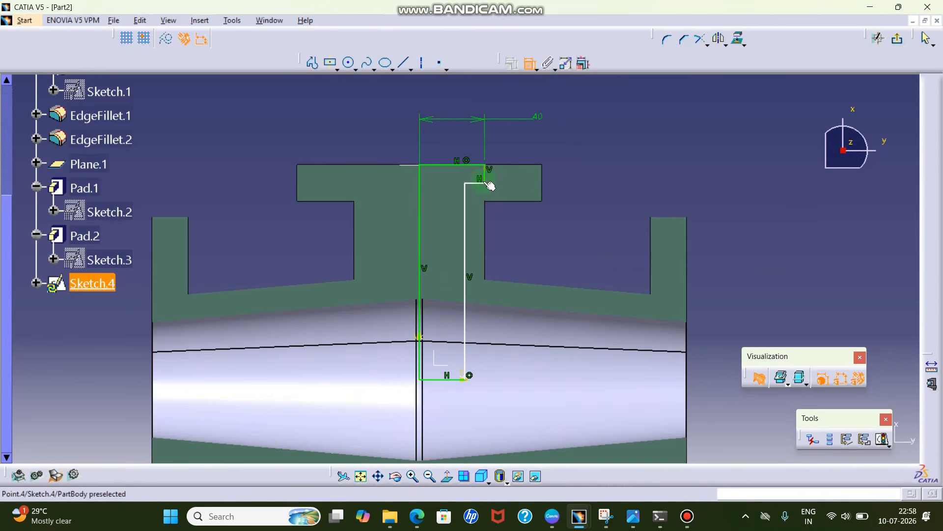
Step: Dimension the bore's long vertical line from the vertical axis and set the distance to 27.5 mm
{"action": "left_click", "coordinate": [467, 192]}
{"action": "left_click", "coordinate": [420, 200]}
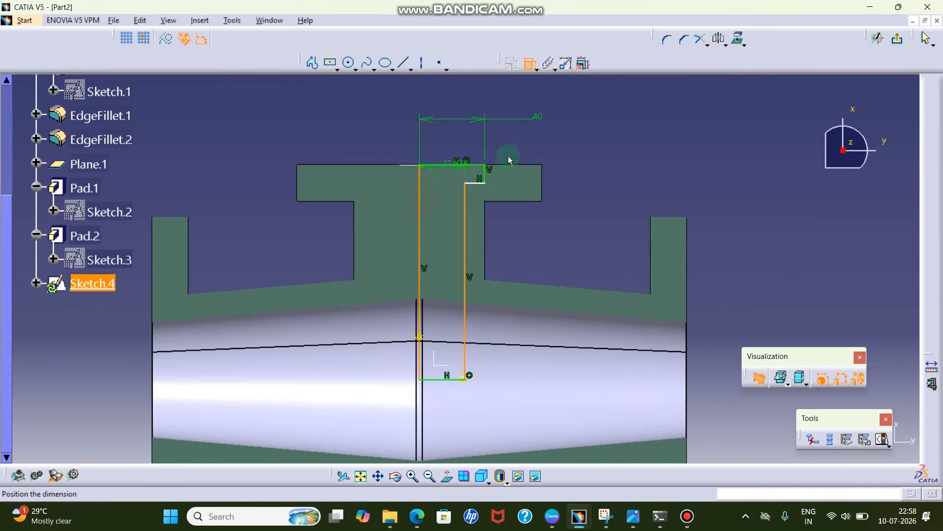
{"action": "left_click", "coordinate": [540, 141]}
{"action": "double_click", "coordinate": [543, 141]}
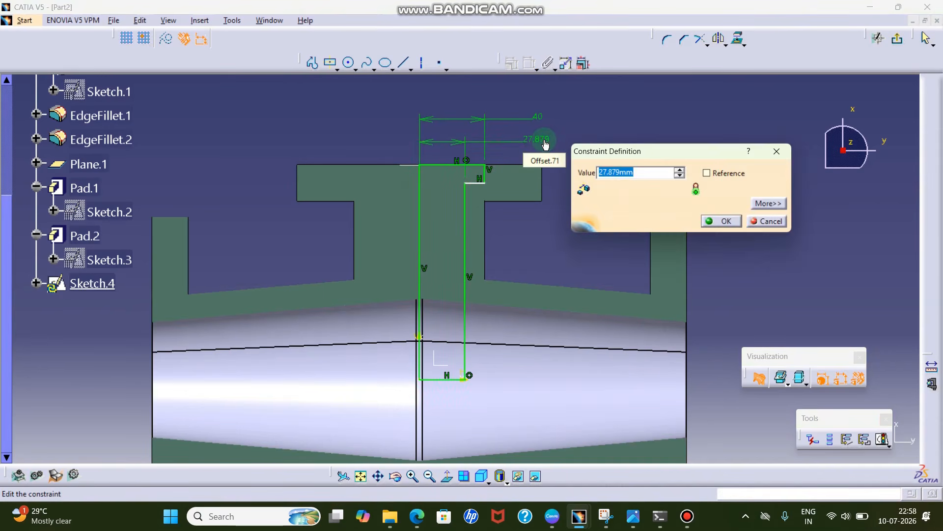
{"action": "type", "text": "55/5"}
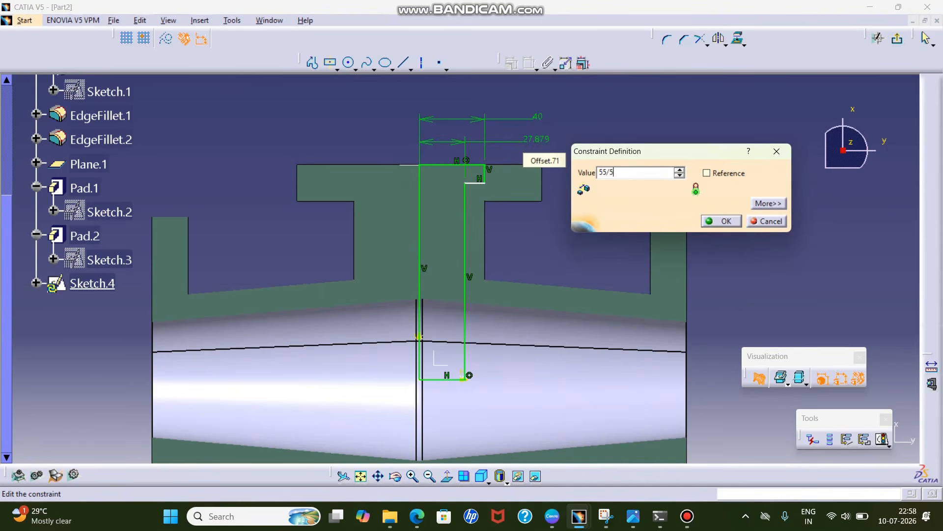
{"action": "key", "text": "Return"}
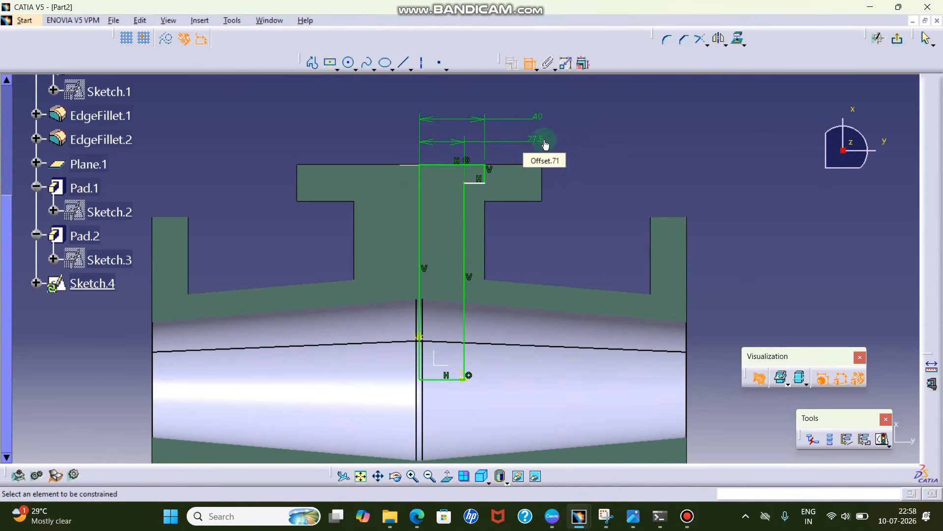
Step: Dimension the counterbore's depth from the profile's outer horizontal line to its step and set it to 8 mm
{"action": "left_click", "coordinate": [478, 183]}
{"action": "left_click", "coordinate": [490, 166]}
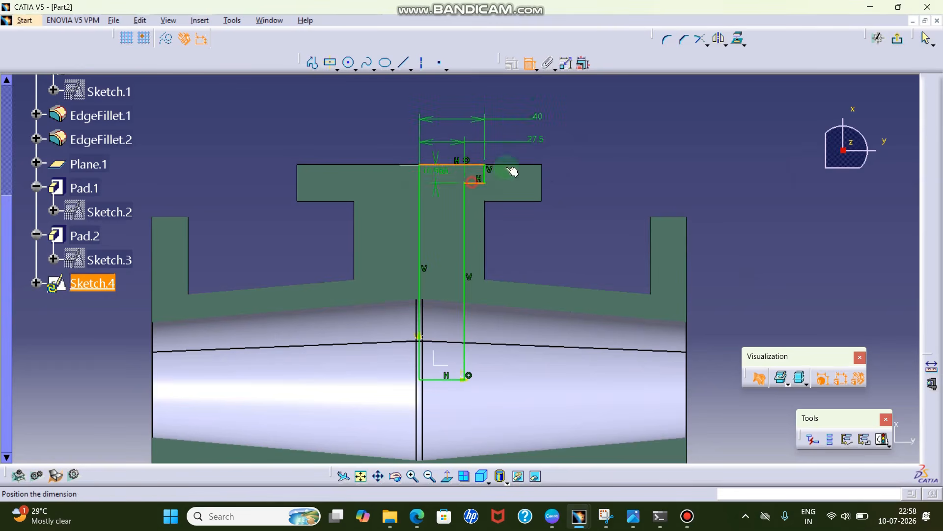
{"action": "left_click", "coordinate": [569, 177]}
{"action": "double_click", "coordinate": [570, 178]}
{"action": "type", "text": "8mm"}
{"action": "key", "text": "Return"}
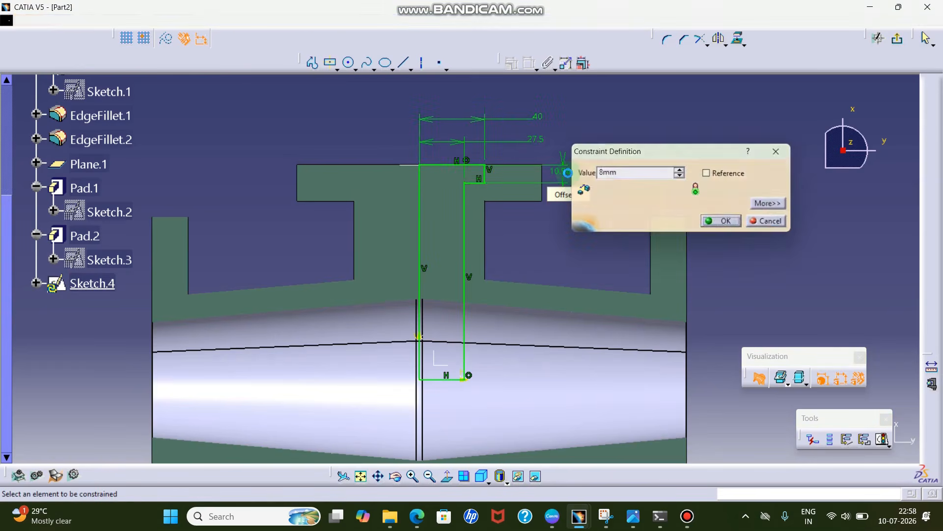
Step: Exit the sketch and cut the stepped bore as a 360-degree groove around the profile's vertical centre line
{"action": "middle_click_drag", "start_coordinate": [593, 187], "coordinate": [475, 215], "text": "ctrl"}
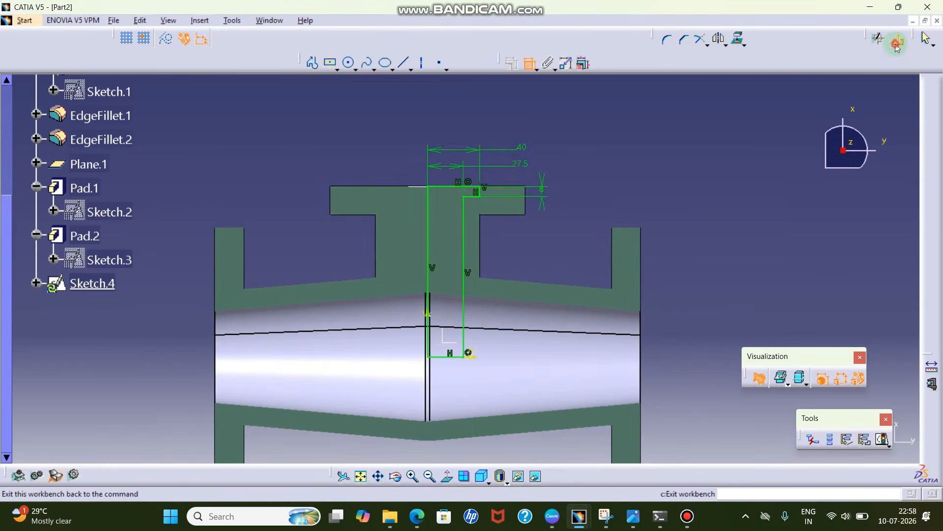
{"action": "left_click", "coordinate": [878, 39]}
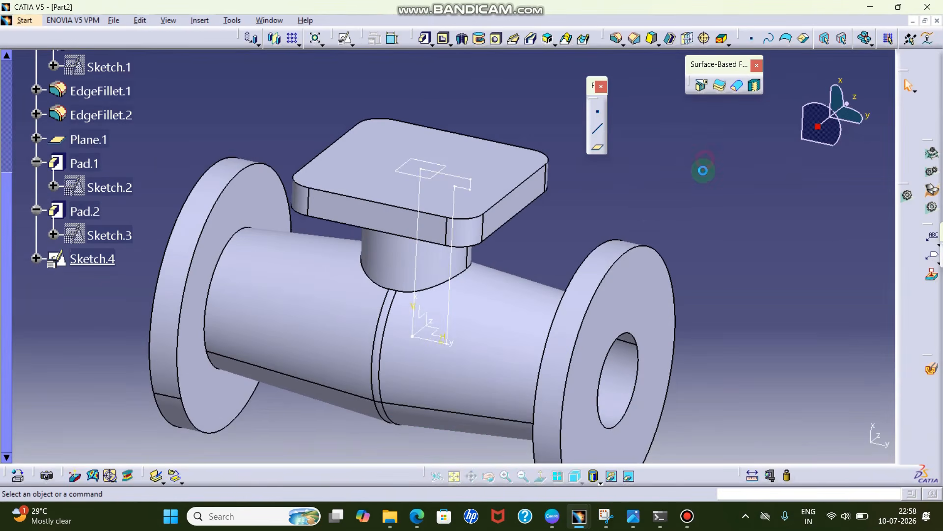
{"action": "left_click", "coordinate": [486, 42]}
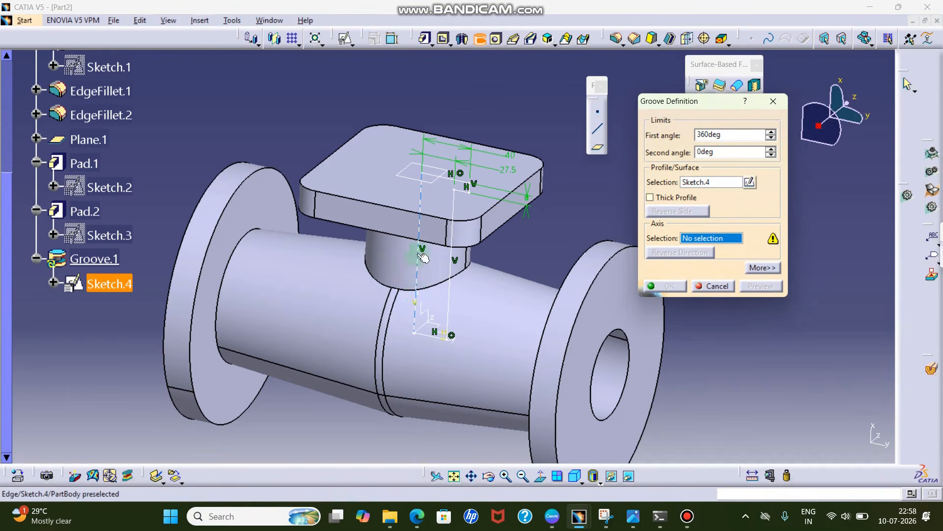
{"action": "left_click", "coordinate": [420, 303]}
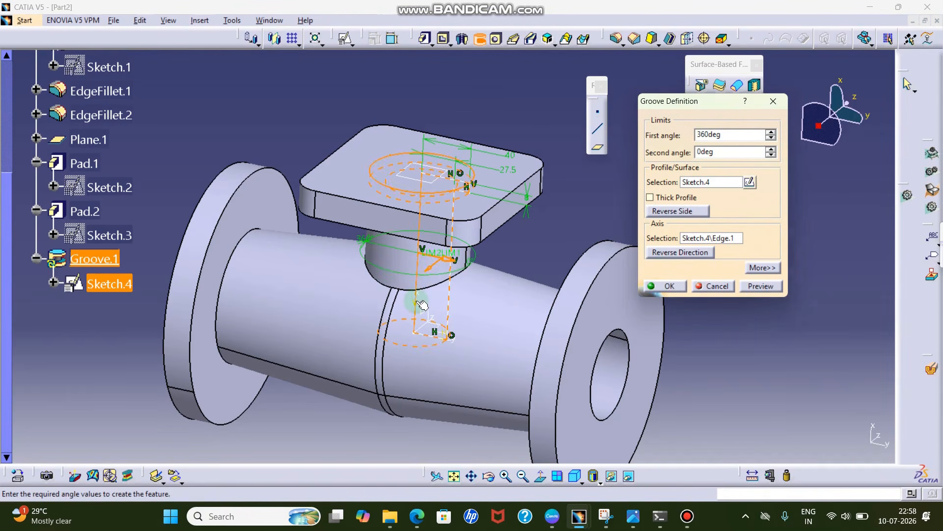
{"action": "left_click", "coordinate": [661, 282]}
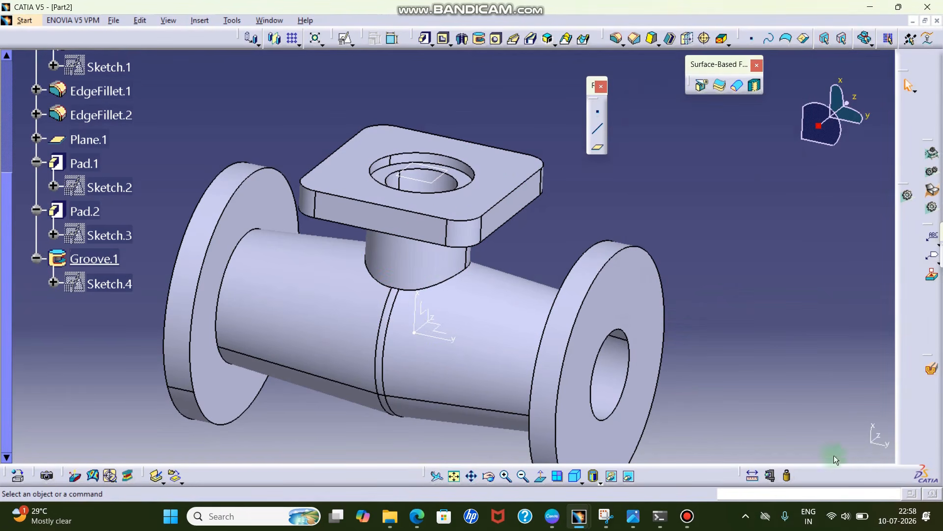
Step: Inspect the stepped branch bore in a temporary section view of the body, then return to the full model
{"action": "left_click", "coordinate": [932, 371]}
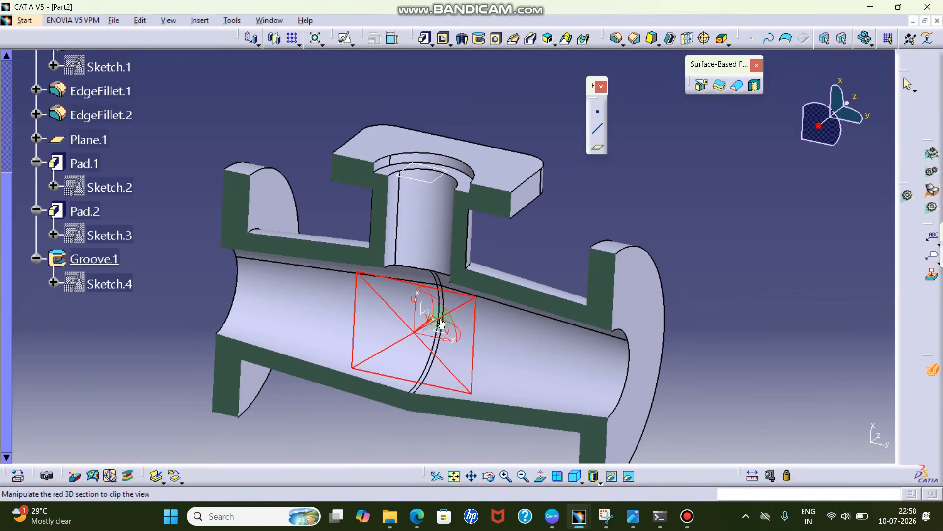
{"action": "mouse_move", "coordinate": [534, 282]}
{"action": "middle_mouse_down"}
{"action": "mouse_move", "coordinate": [539, 320]}
{"action": "mouse_move", "coordinate": [534, 289]}
{"action": "middle_mouse_up"}
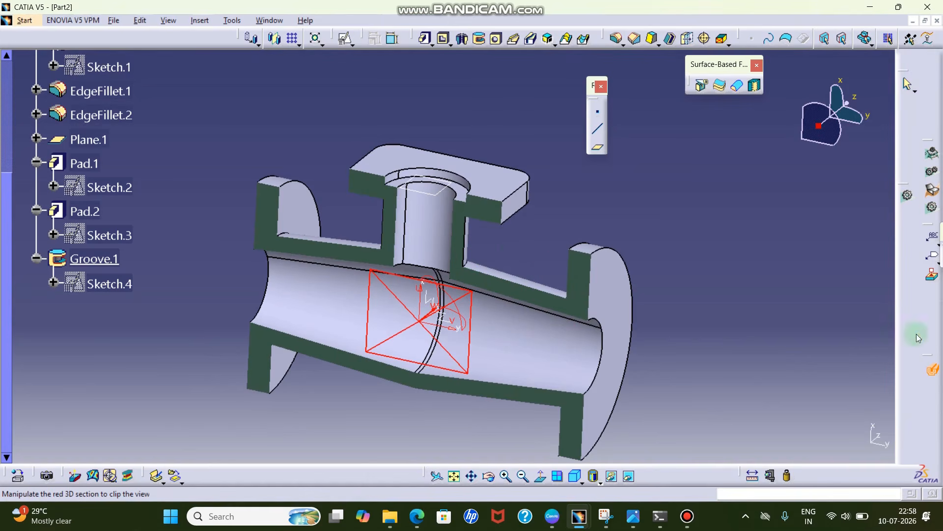
{"action": "left_click", "coordinate": [932, 369]}
{"action": "middle_click_drag", "start_coordinate": [609, 305], "coordinate": [593, 316]}
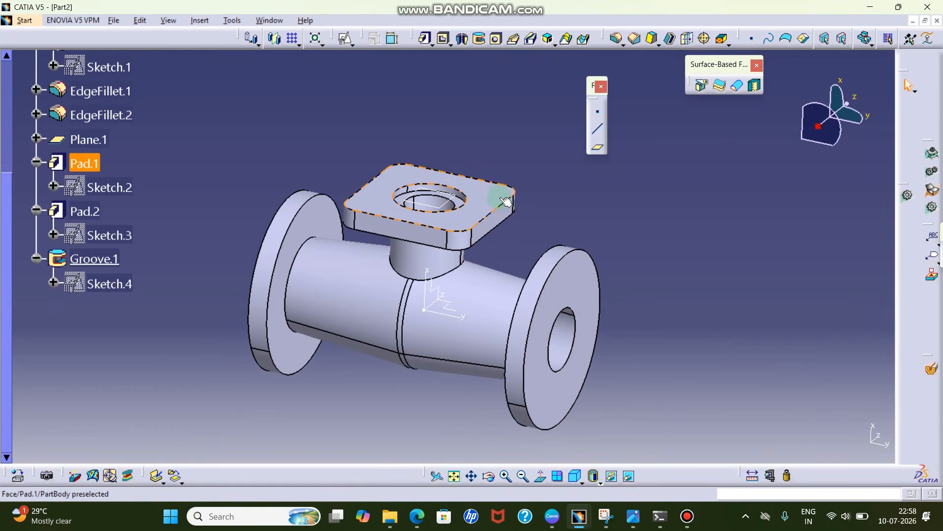
Step: Check the square flange's corner hole specification in the reference drawing and return to the CATIA model
{"action": "left_click", "coordinate": [606, 516]}
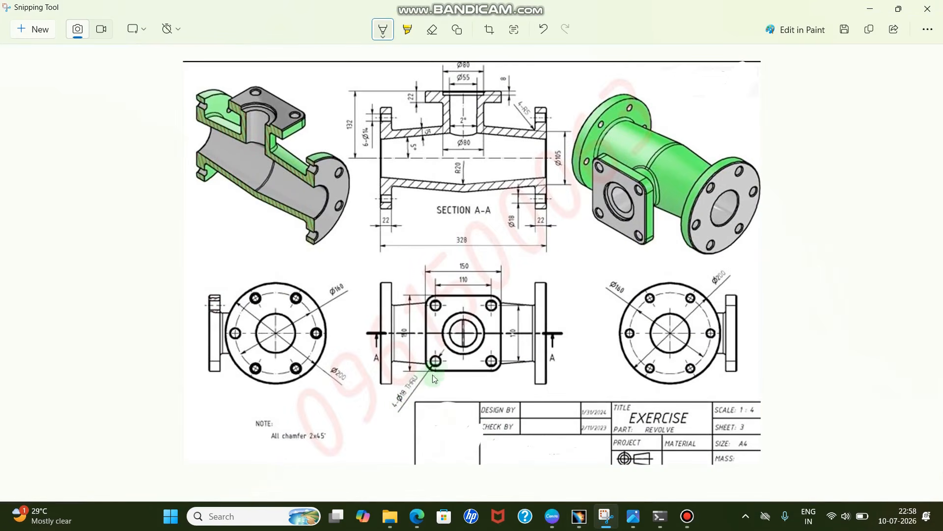
{"action": "left_click", "coordinate": [871, 9]}
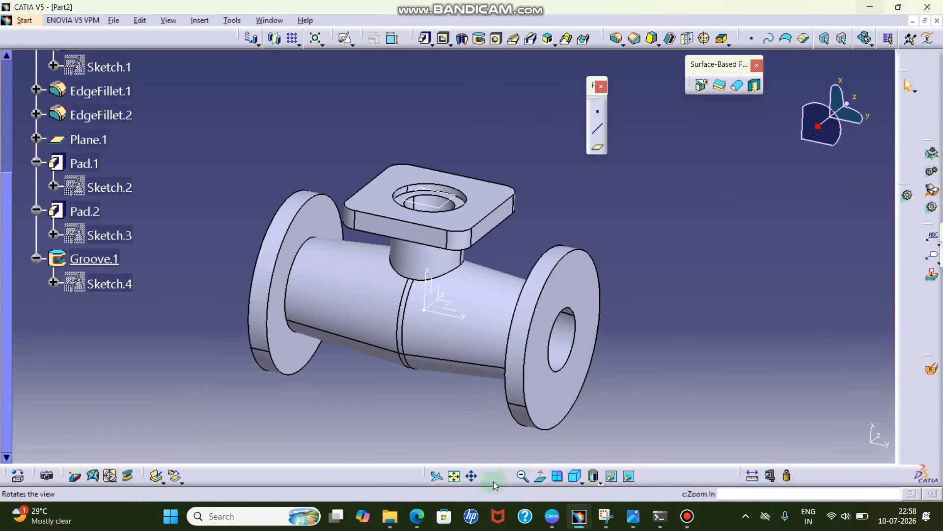
{"action": "left_click", "coordinate": [455, 344]}
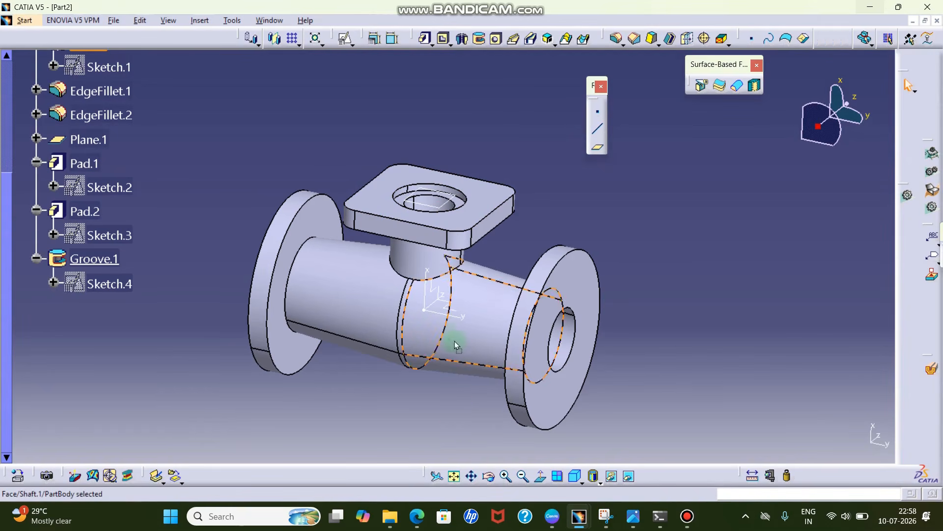
{"action": "left_click", "coordinate": [487, 479]}
{"action": "left_click", "coordinate": [664, 307]}
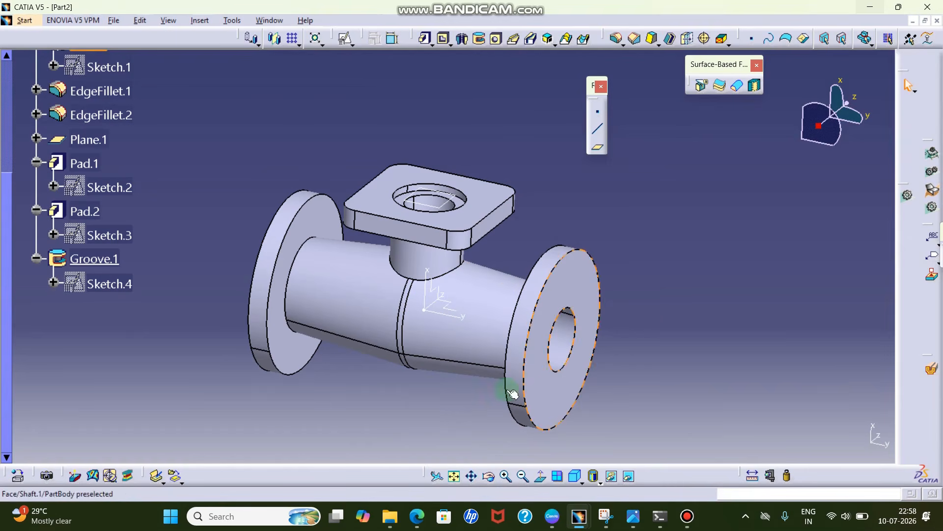
Step: Start a simple hole on the square flange's outer face with an 18 mm diameter and the Up To Next extent
{"action": "left_click", "coordinate": [497, 44]}
{"action": "left_click", "coordinate": [486, 197]}
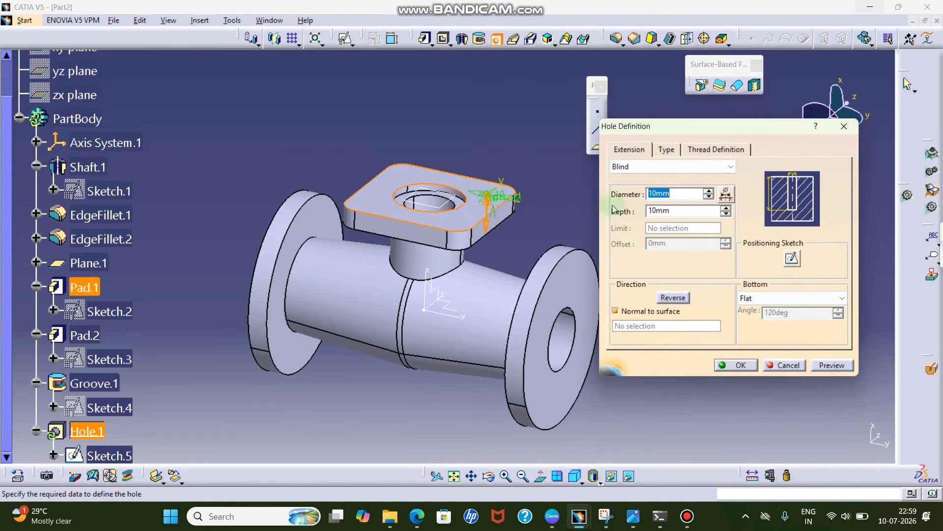
{"action": "left_click", "coordinate": [666, 151]}
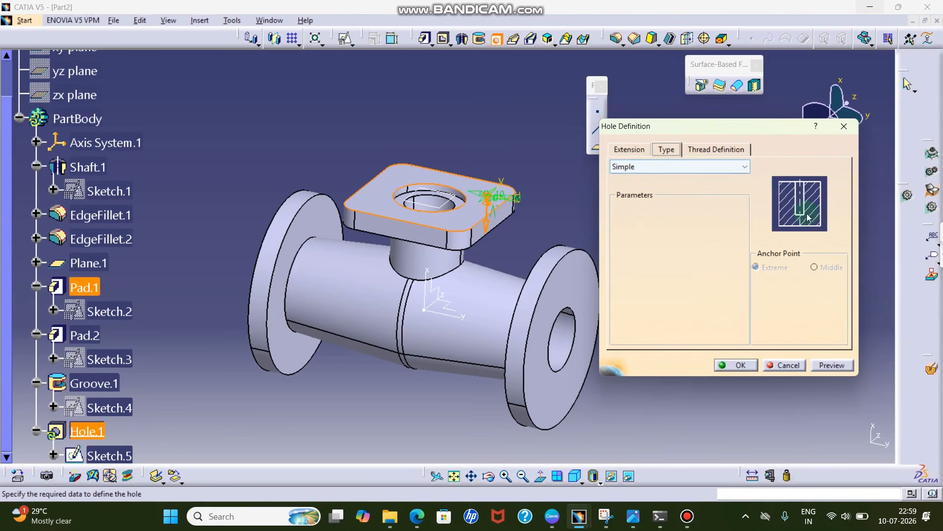
{"action": "left_click", "coordinate": [629, 149]}
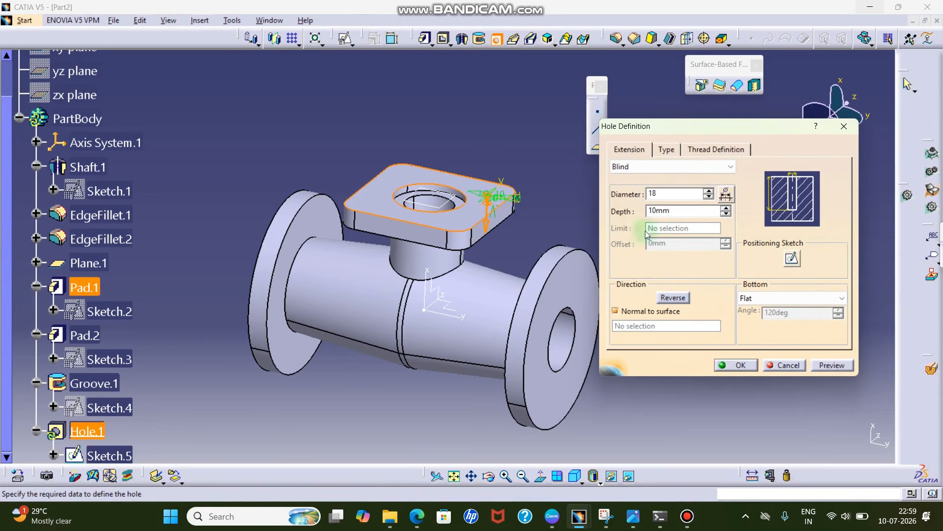
{"action": "key", "text": "Tab"}
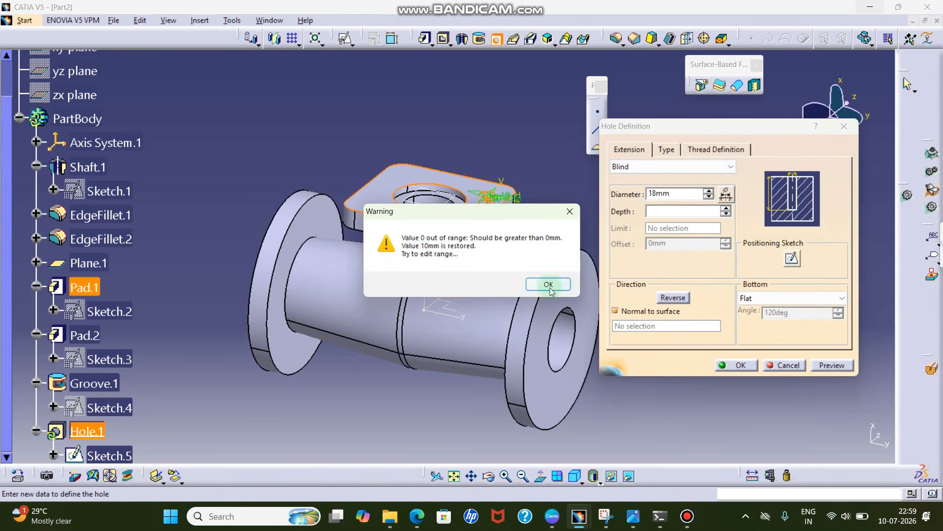
{"action": "left_click", "coordinate": [547, 284]}
{"action": "left_click", "coordinate": [653, 166]}
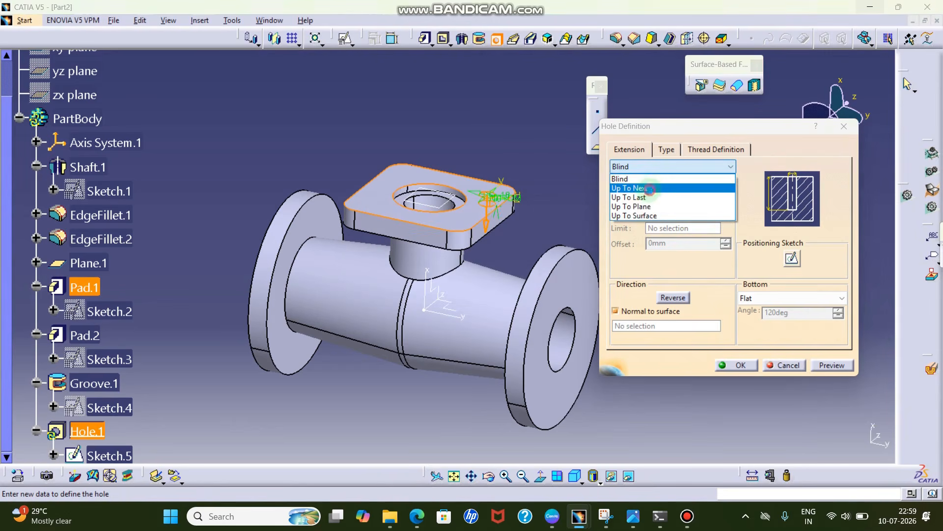
{"action": "left_click", "coordinate": [638, 188]}
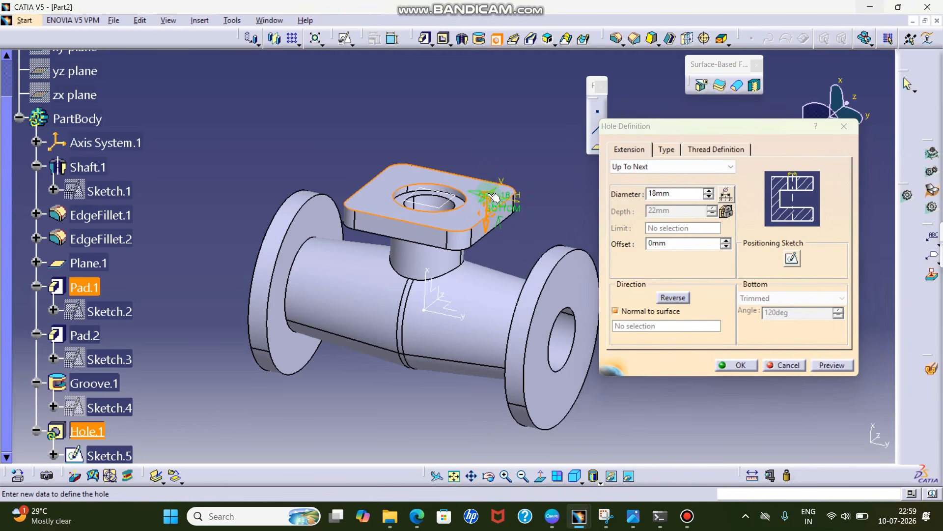
Step: Make the hole's centre point concentric with one rounded corner of the square flange and create the hole
{"action": "middle_click_drag", "start_coordinate": [493, 195], "coordinate": [484, 155], "text": "ctrl"}
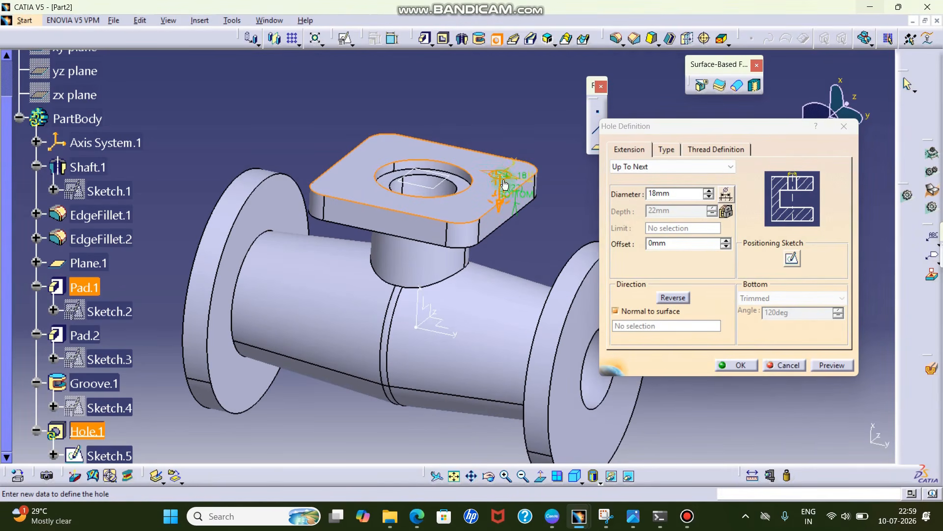
{"action": "left_click", "coordinate": [758, 261]}
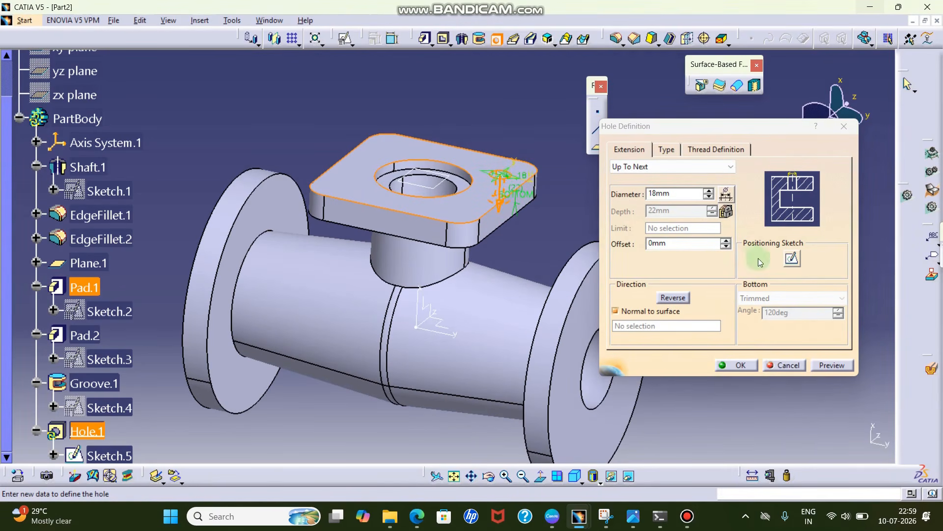
{"action": "left_click", "coordinate": [791, 259]}
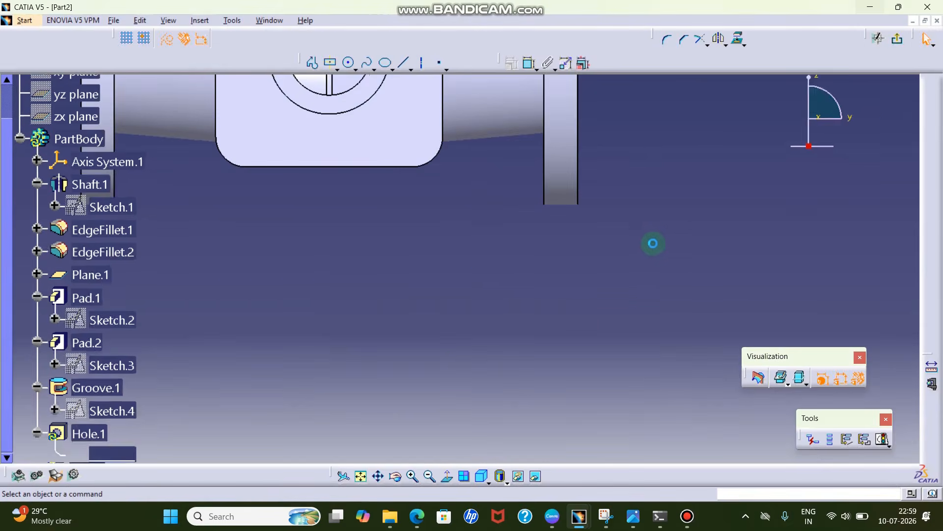
{"action": "mouse_move", "coordinate": [653, 242]}
{"action": "middle_mouse_down"}
{"action": "mouse_move", "coordinate": [678, 443]}
{"action": "mouse_move", "coordinate": [700, 467]}
{"action": "middle_mouse_up"}
{"action": "middle_click_drag", "start_coordinate": [590, 316], "coordinate": [602, 346]}
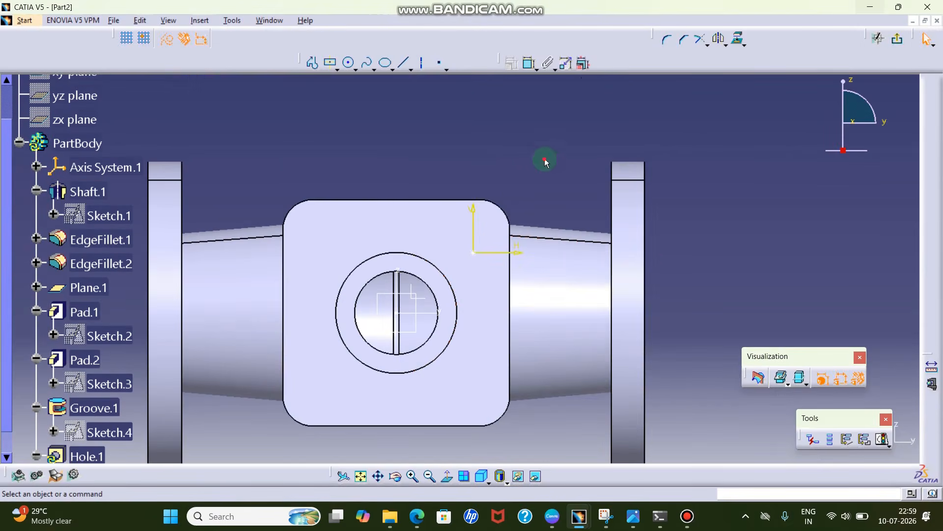
{"action": "left_click", "coordinate": [496, 205], "text": "ctrl"}
{"action": "left_click", "coordinate": [511, 63]}
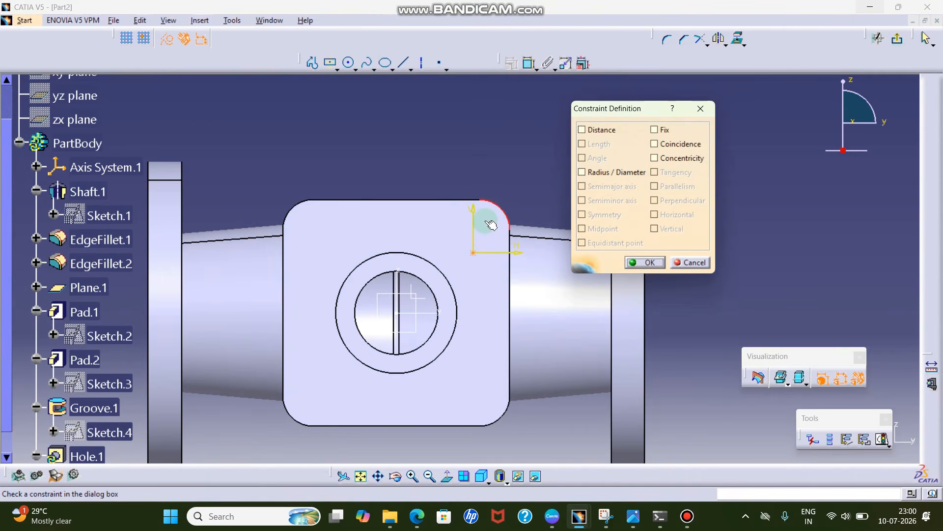
{"action": "left_click", "coordinate": [689, 160]}
{"action": "left_click", "coordinate": [639, 261]}
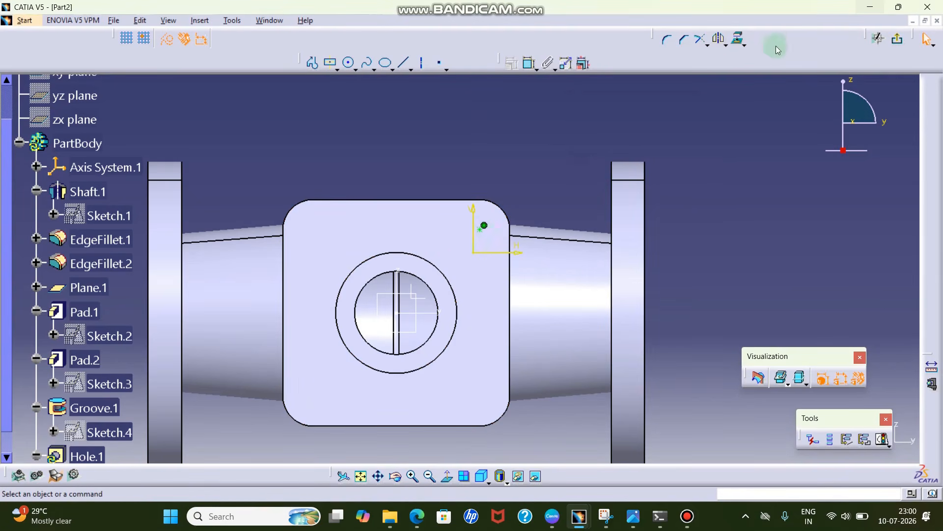
{"action": "left_click", "coordinate": [898, 40]}
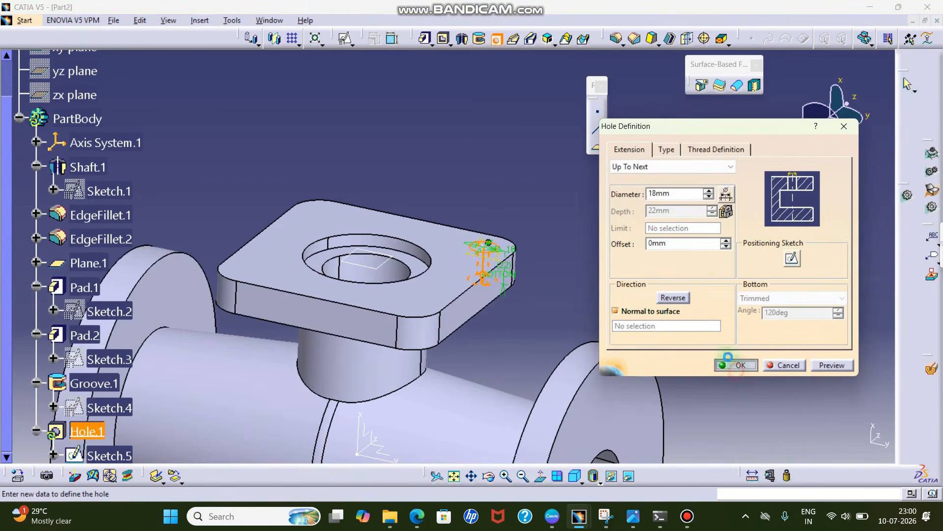
{"action": "middle_click_drag", "start_coordinate": [590, 258], "coordinate": [603, 296], "text": "ctrl"}
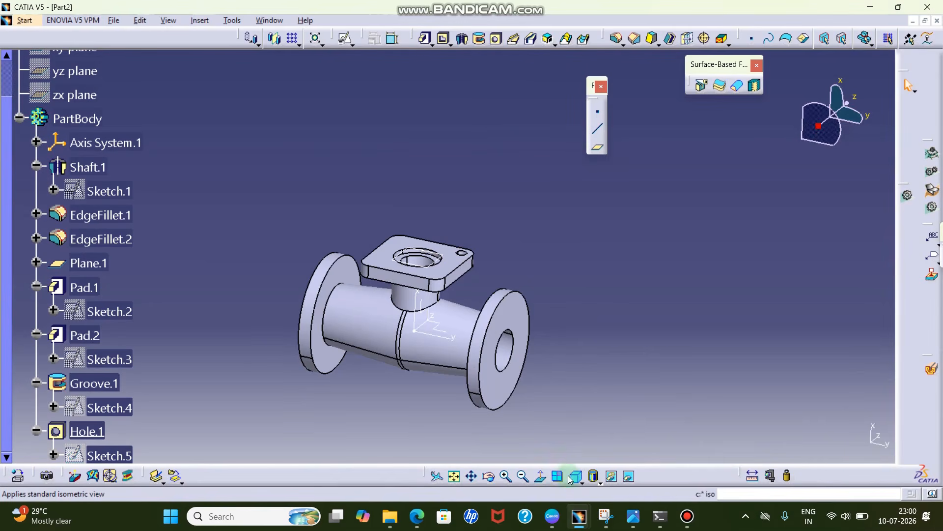
Step: Inspect the corner hole in the square flange and show the whole body in the isometric view
{"action": "left_click", "coordinate": [570, 479]}
{"action": "middle_click_drag", "start_coordinate": [561, 362], "coordinate": [584, 333], "text": "ctrl"}
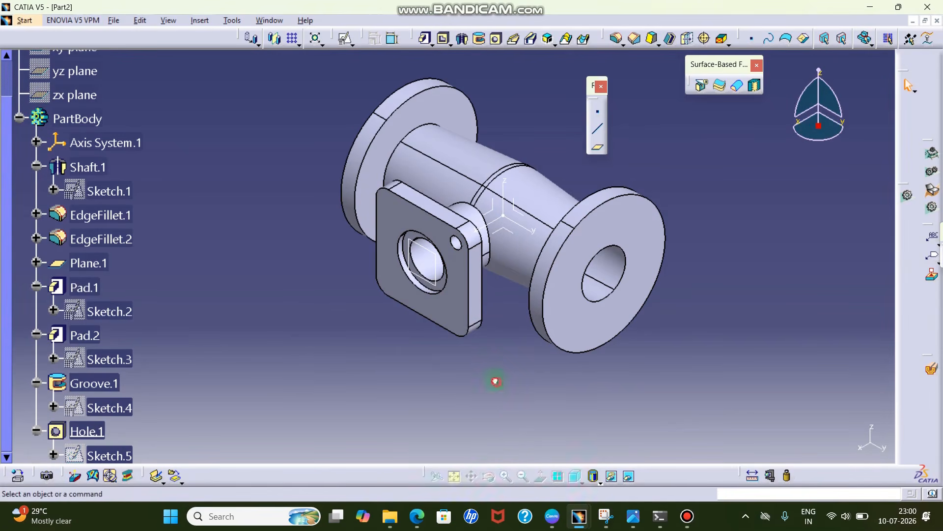
{"action": "middle_click_drag", "start_coordinate": [486, 359], "coordinate": [511, 275]}
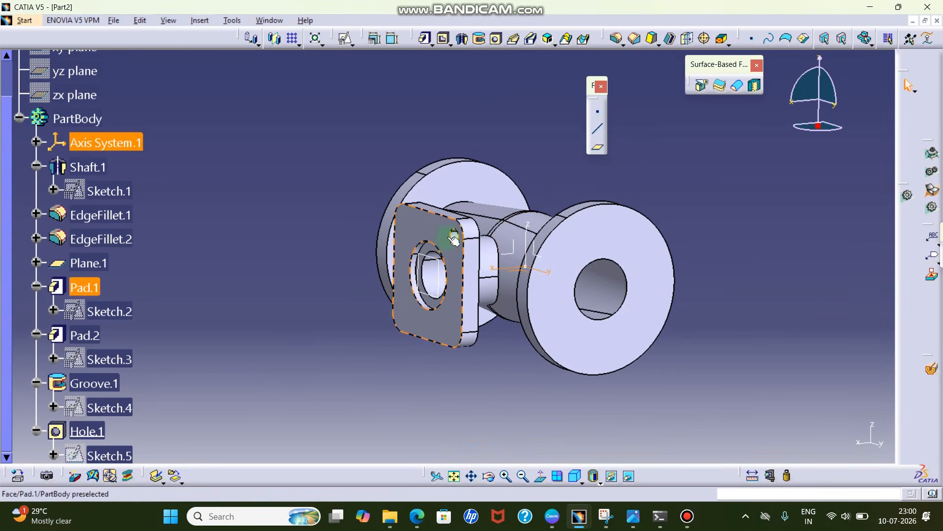
{"action": "left_click", "coordinate": [575, 475]}
{"action": "scroll", "coordinate": [131, 359], "scroll_direction": "down", "scroll_amount": 3}
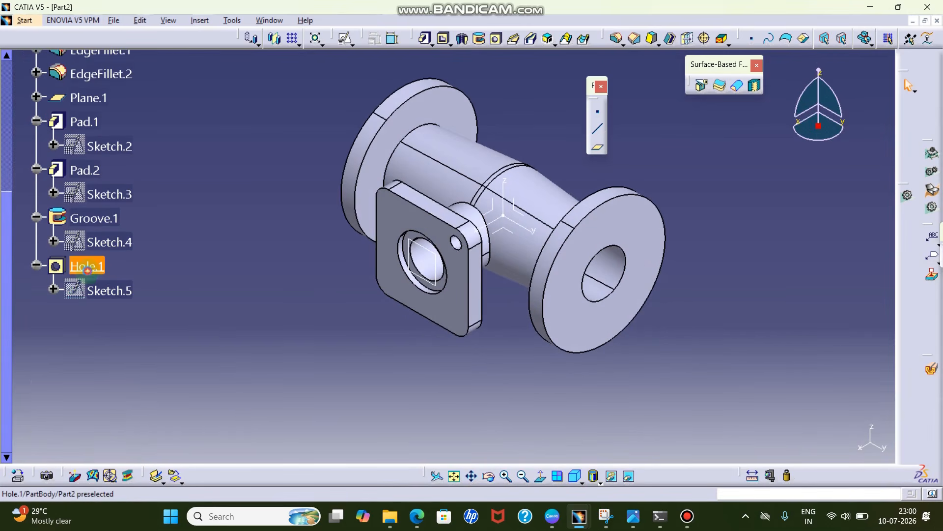
Step: Mirror the square flange's corner hole about the axis system's horizontal plane to the corner directly below it
{"action": "left_click", "coordinate": [93, 274]}
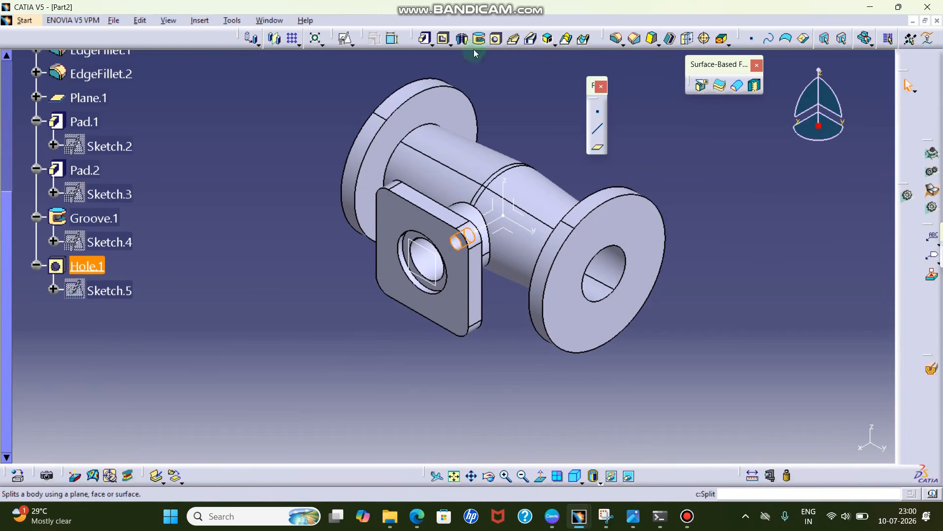
{"action": "left_click_drag", "start_coordinate": [239, 35], "coordinate": [254, 70]}
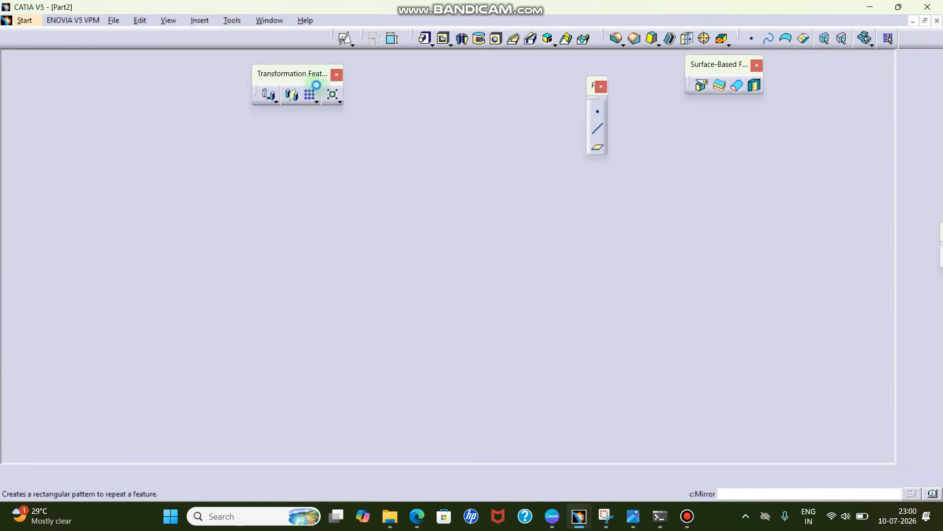
{"action": "left_click", "coordinate": [291, 94]}
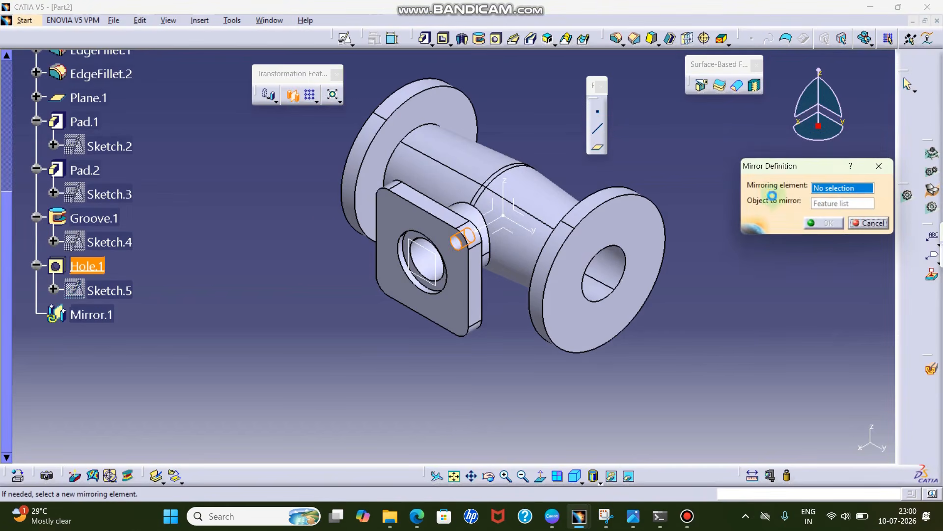
{"action": "left_click_drag", "start_coordinate": [785, 166], "coordinate": [751, 159]}
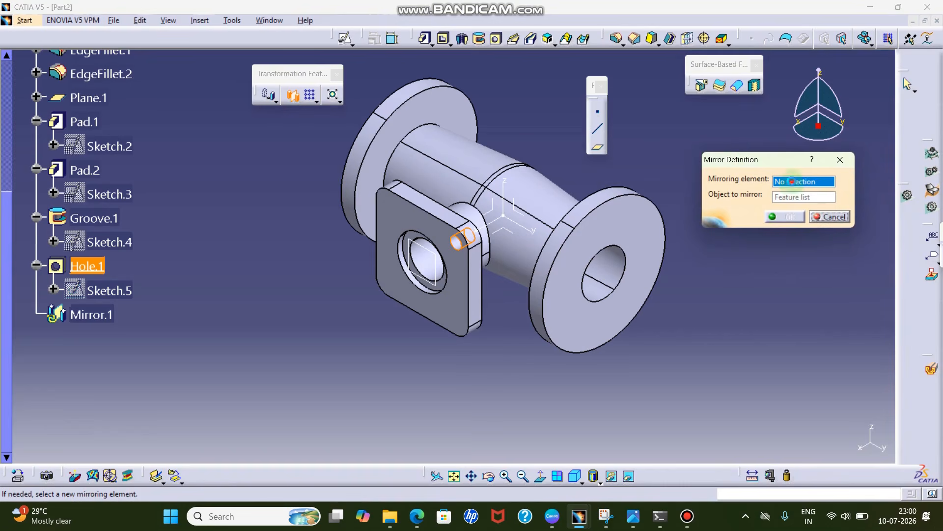
{"action": "left_click", "coordinate": [513, 233]}
{"action": "left_click", "coordinate": [785, 217]}
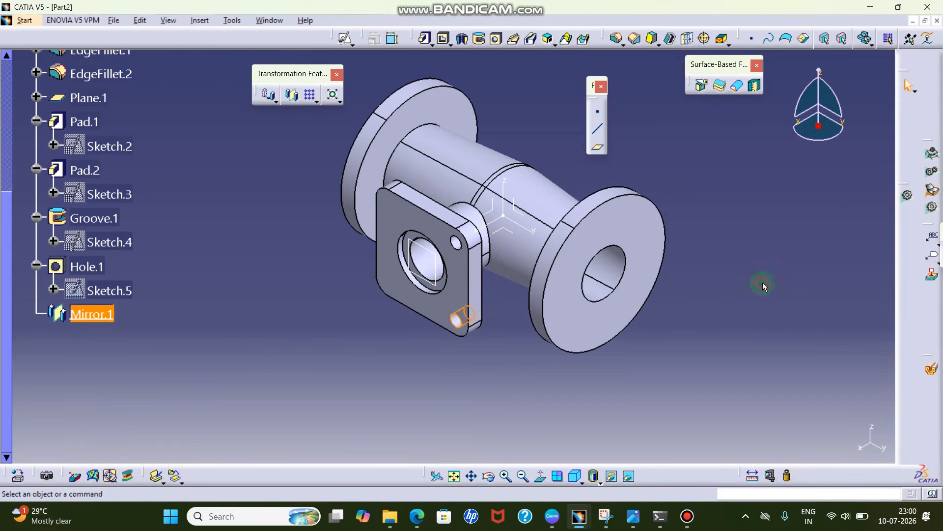
{"action": "left_click", "coordinate": [84, 267], "text": "ctrl"}
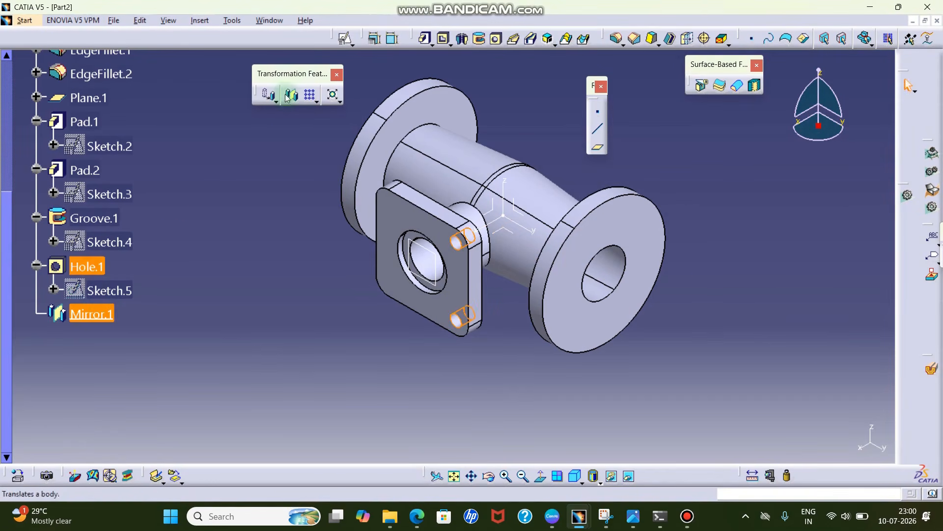
{"action": "left_click", "coordinate": [310, 94]}
{"action": "left_click", "coordinate": [554, 285]}
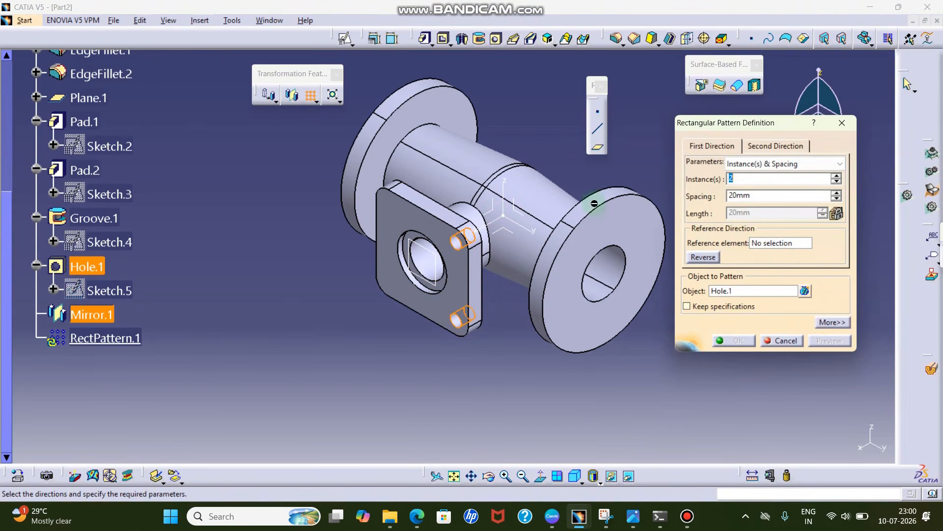
{"action": "left_click", "coordinate": [842, 123]}
Step: Try to mirror the corner hole and its mirrored copy together about the axis system's ZX plane
{"action": "double_click", "coordinate": [84, 267]}
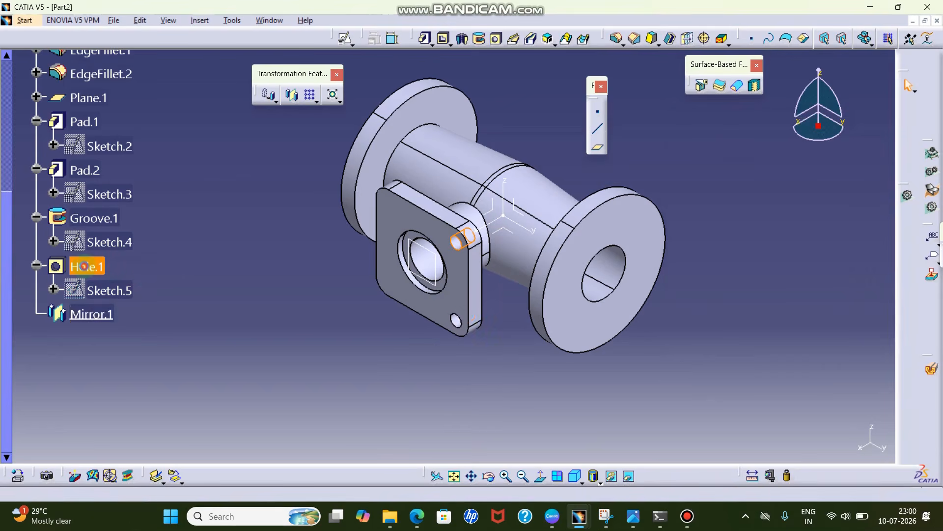
{"action": "left_click", "coordinate": [92, 313], "text": "ctrl"}
{"action": "left_click", "coordinate": [293, 95]}
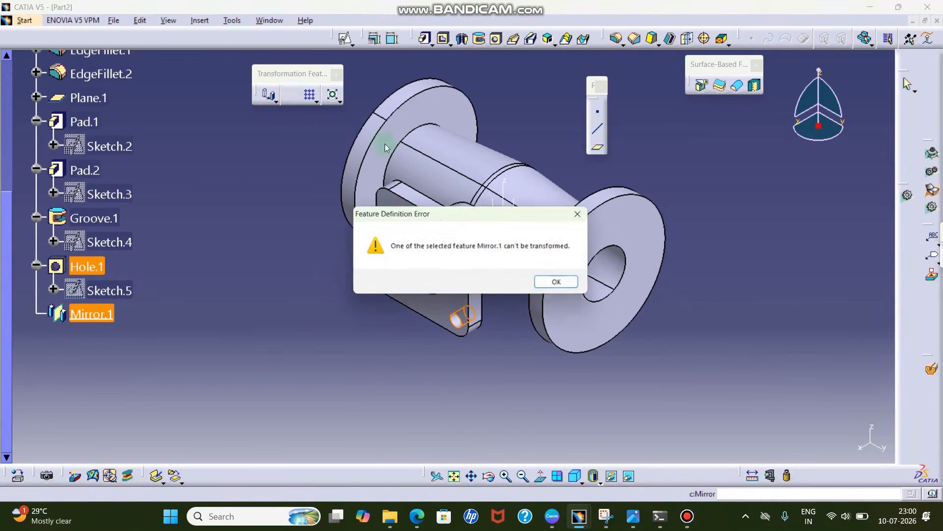
{"action": "left_click", "coordinate": [558, 283]}
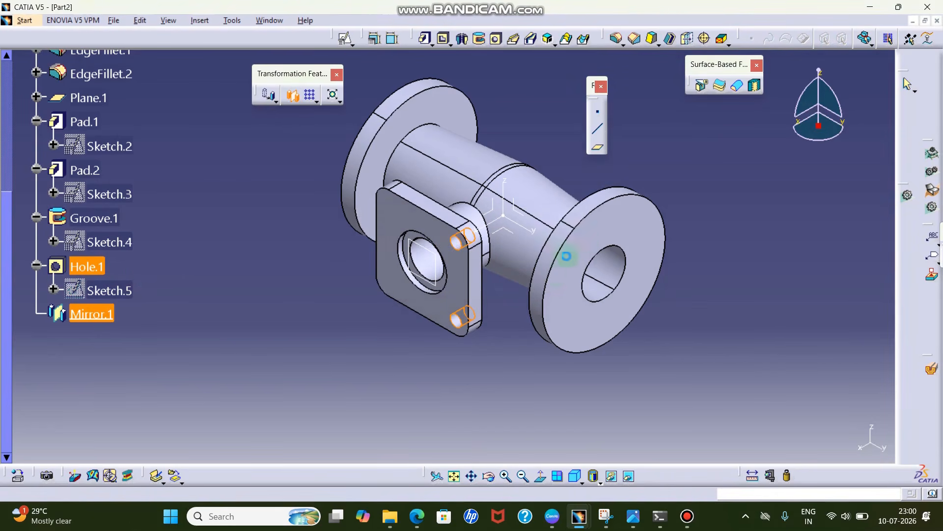
{"action": "left_click", "coordinate": [500, 208]}
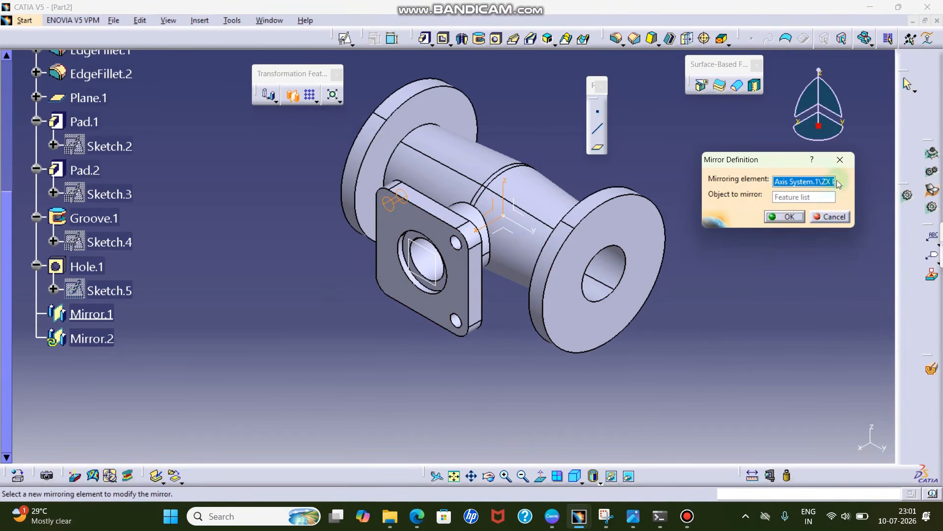
{"action": "left_click", "coordinate": [840, 160]}
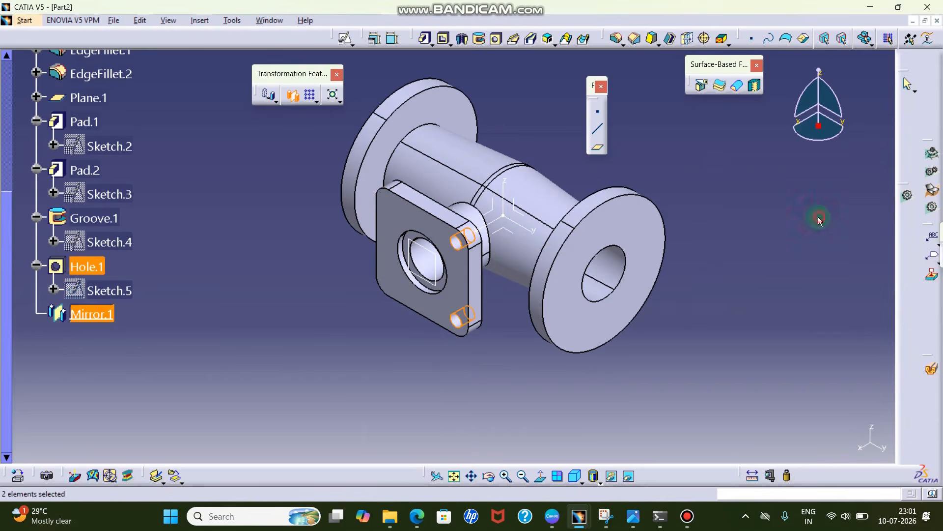
{"action": "left_click", "coordinate": [86, 267]}
{"action": "left_click", "coordinate": [98, 317]}
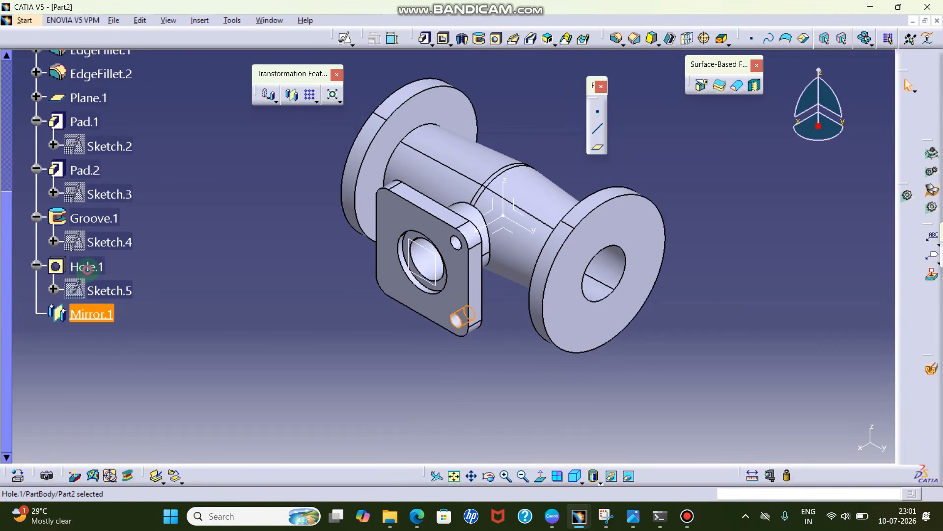
{"action": "left_click", "coordinate": [91, 270]}
{"action": "left_click", "coordinate": [151, 319]}
{"action": "left_click", "coordinate": [100, 316]}
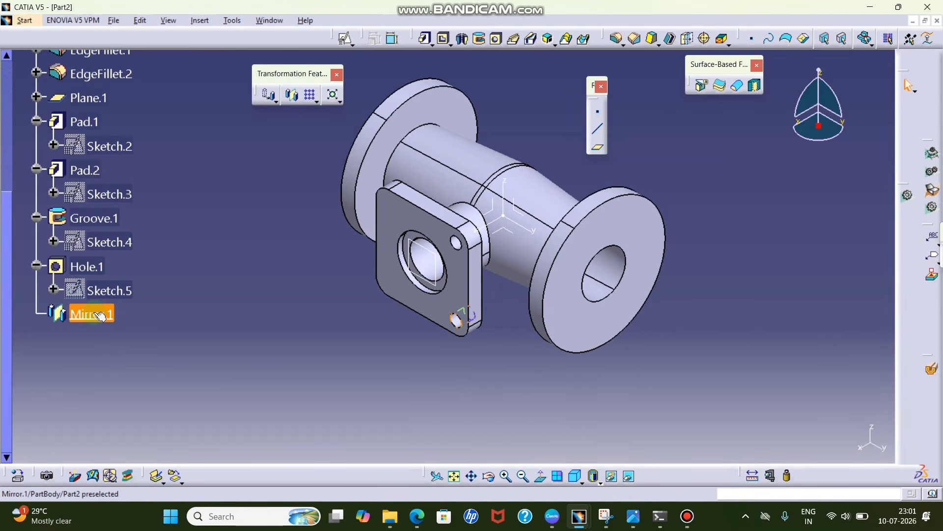
{"action": "left_click", "coordinate": [121, 330]}
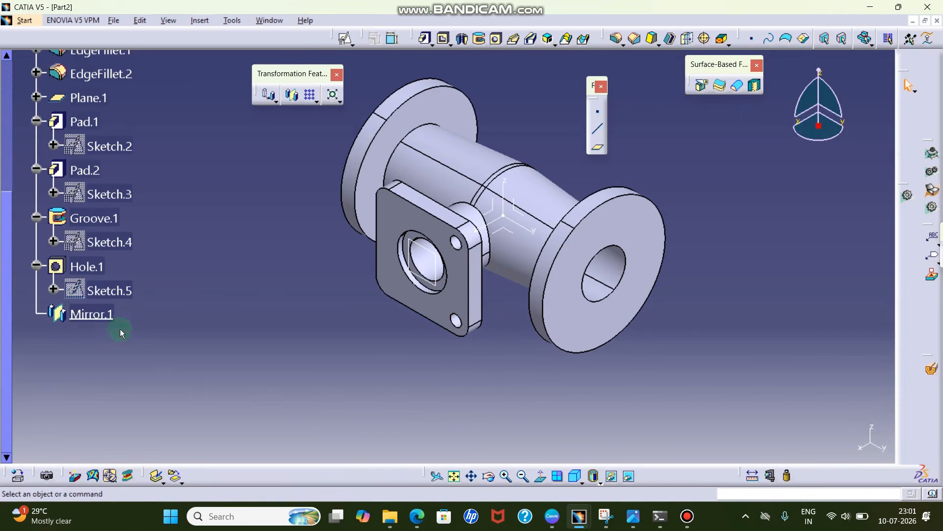
Step: Explode the mirror feature into an independent hole
{"action": "left_click", "coordinate": [103, 317]}
{"action": "right_click", "coordinate": [101, 315]}
{"action": "mouse_move", "coordinate": [139, 305]}
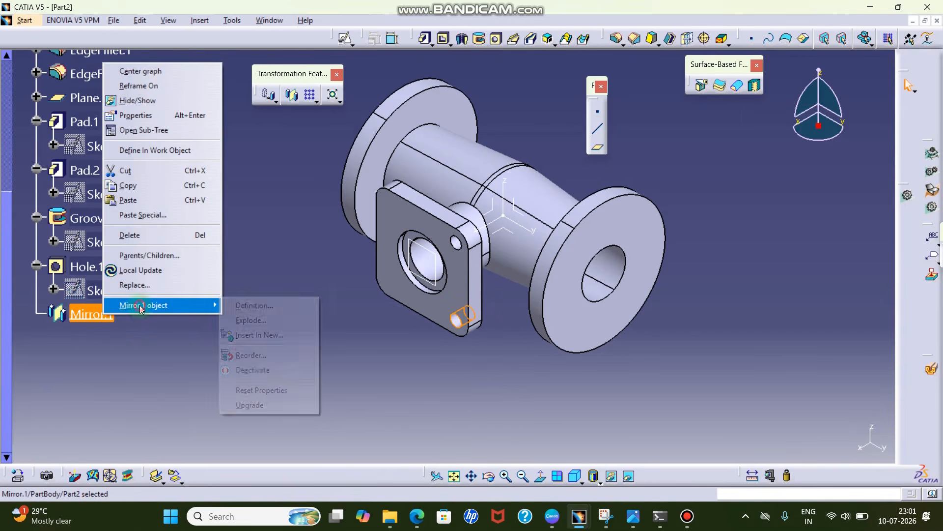
{"action": "left_click", "coordinate": [259, 321]}
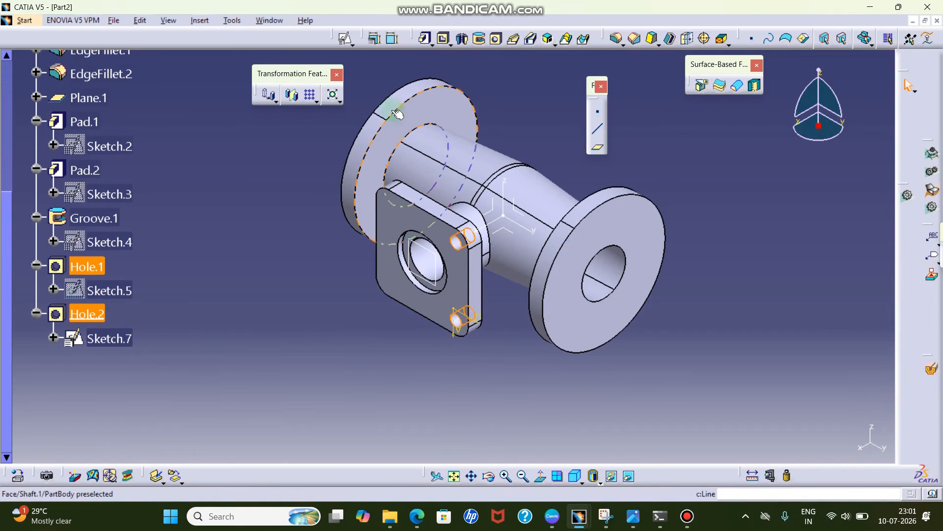
Step: Mirror both corner holes about the axis system's ZX plane to the square flange's other two corners and show the isometric view
{"action": "left_click", "coordinate": [292, 95]}
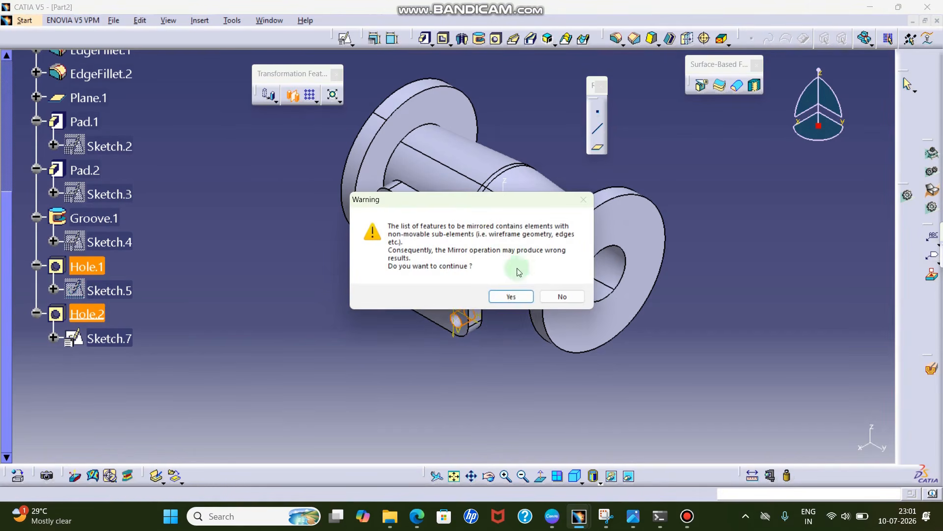
{"action": "left_click", "coordinate": [511, 296]}
{"action": "left_click", "coordinate": [497, 206]}
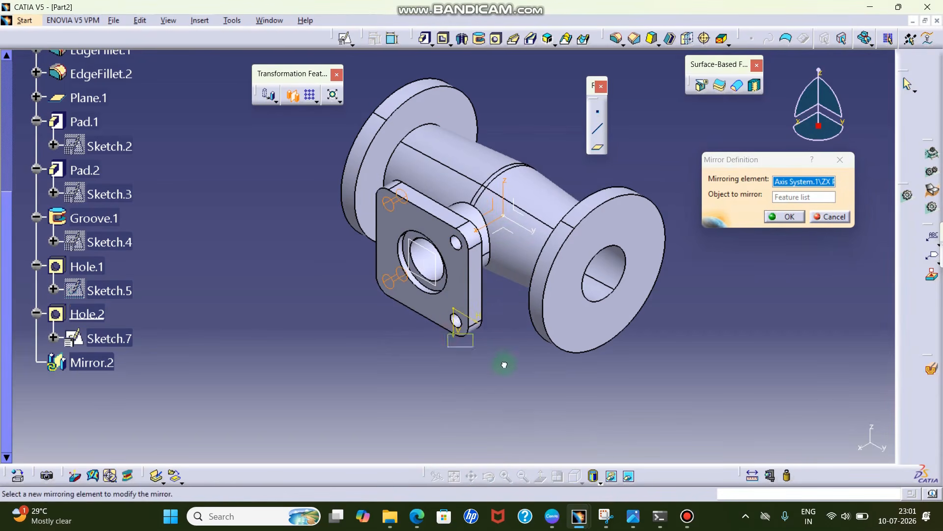
{"action": "left_click", "coordinate": [484, 477]}
{"action": "left_click_drag", "start_coordinate": [455, 320], "coordinate": [447, 200]}
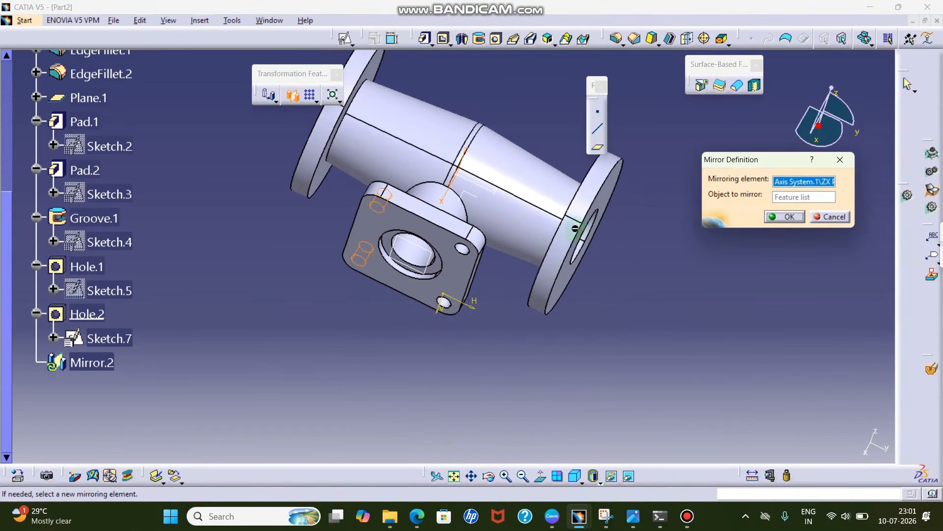
{"action": "left_click", "coordinate": [775, 217]}
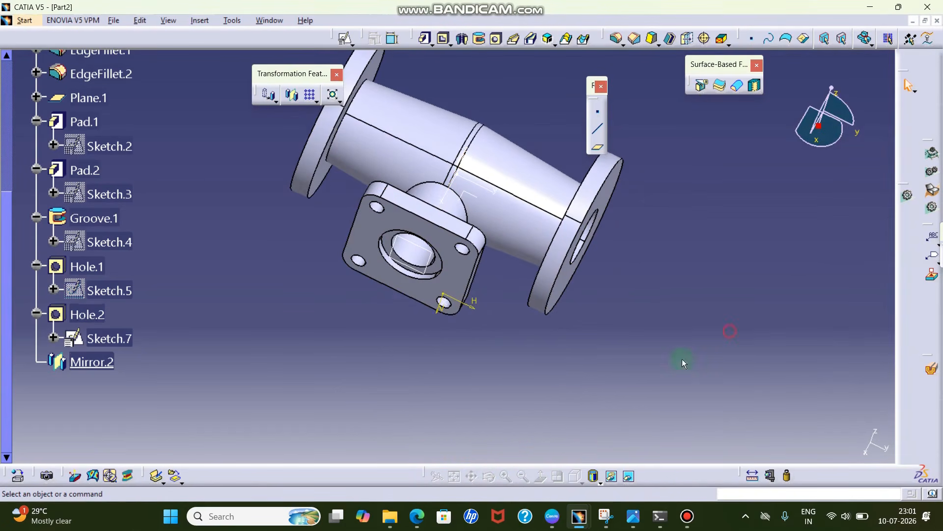
{"action": "left_click", "coordinate": [576, 474]}
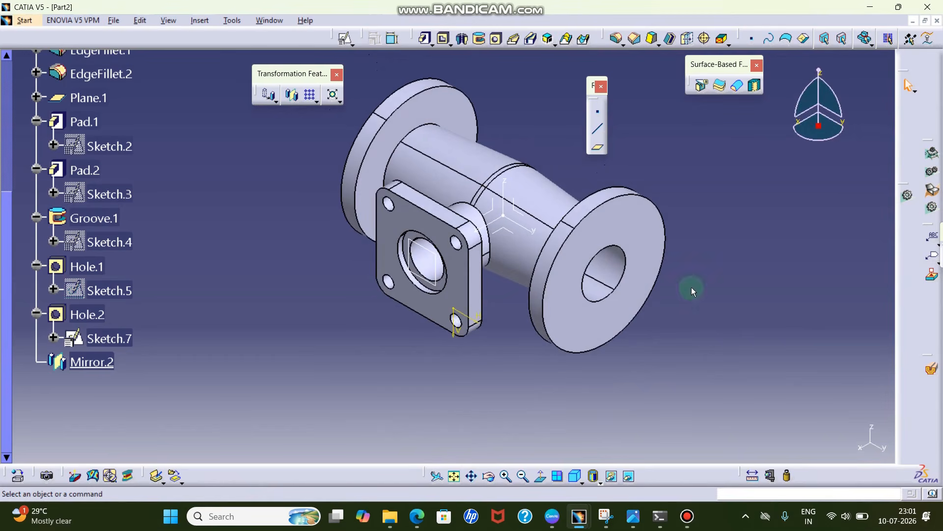
Step: Check the end flange holes in the reference drawing and start a simple 14 mm Up To Next hole on the round end flange's outer face
{"action": "left_click", "coordinate": [606, 516]}
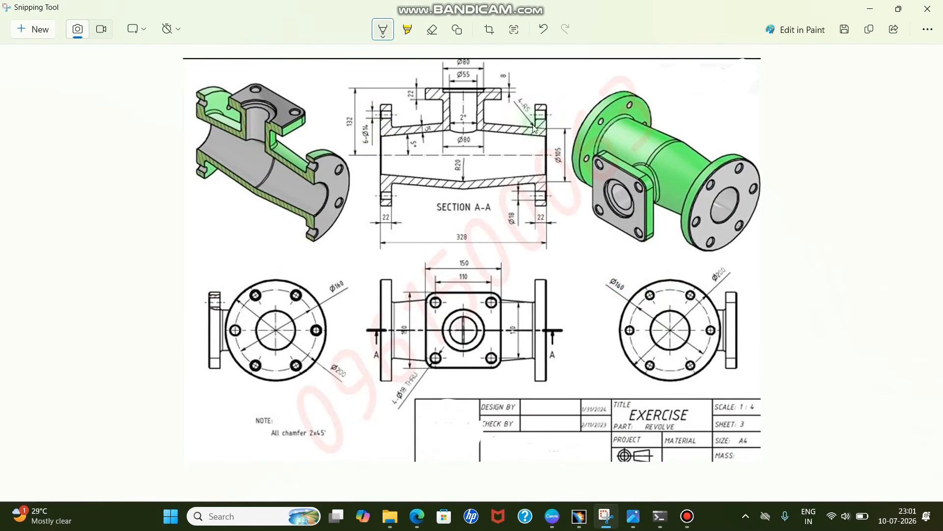
{"action": "left_click", "coordinate": [870, 9]}
{"action": "middle_click_drag", "start_coordinate": [512, 98], "coordinate": [472, 131]}
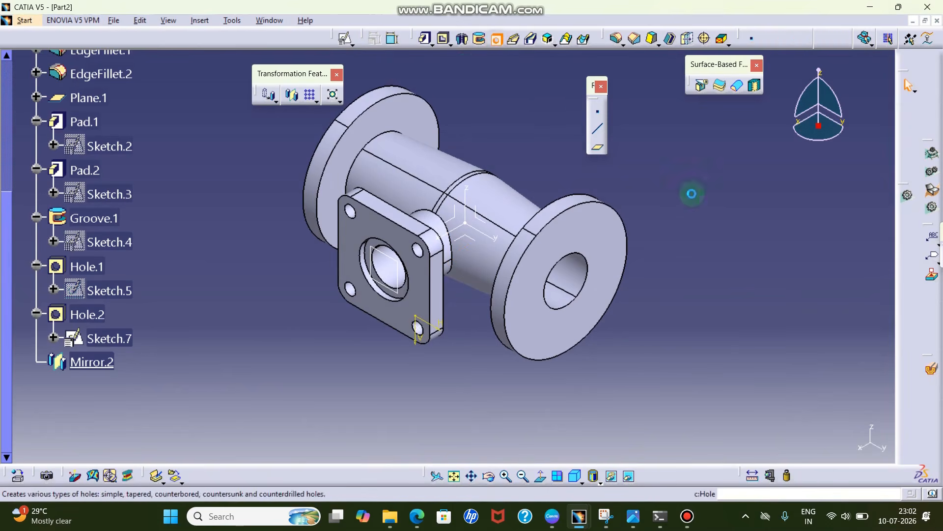
{"action": "left_click", "coordinate": [601, 227]}
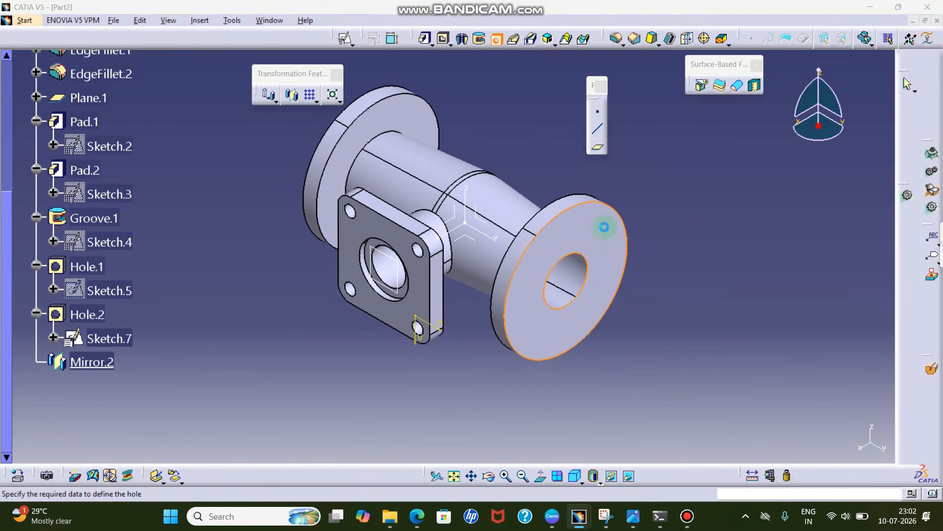
{"action": "left_click", "coordinate": [667, 148]}
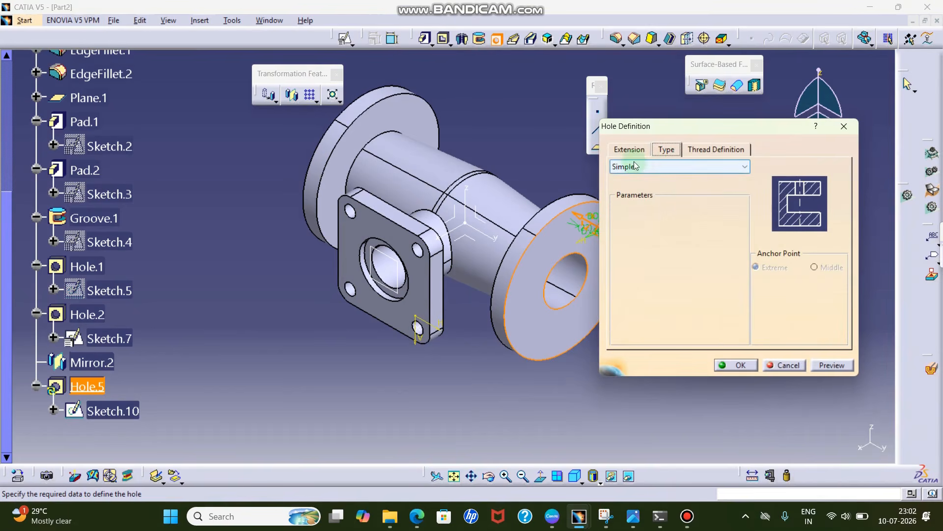
{"action": "left_click", "coordinate": [630, 149]}
{"action": "left_click_drag", "start_coordinate": [680, 188], "coordinate": [616, 197]}
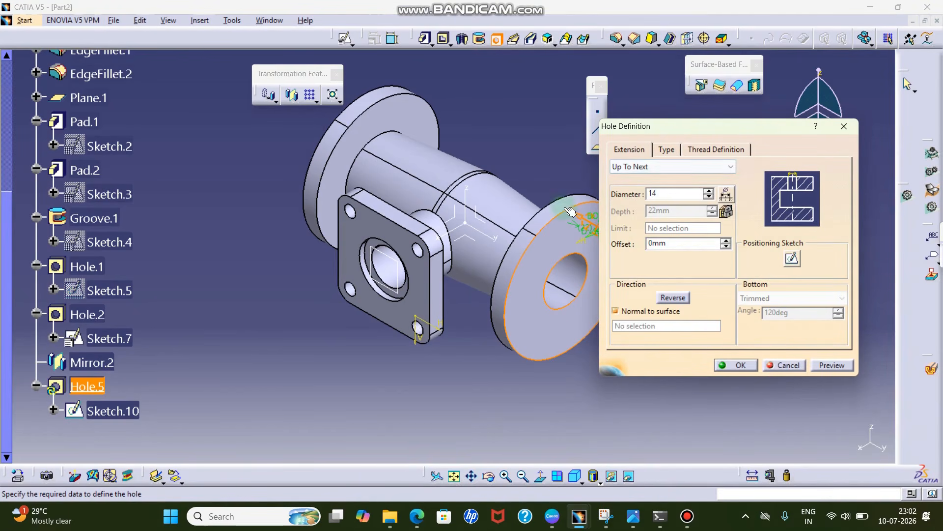
{"action": "left_click_drag", "start_coordinate": [661, 126], "coordinate": [720, 135]}
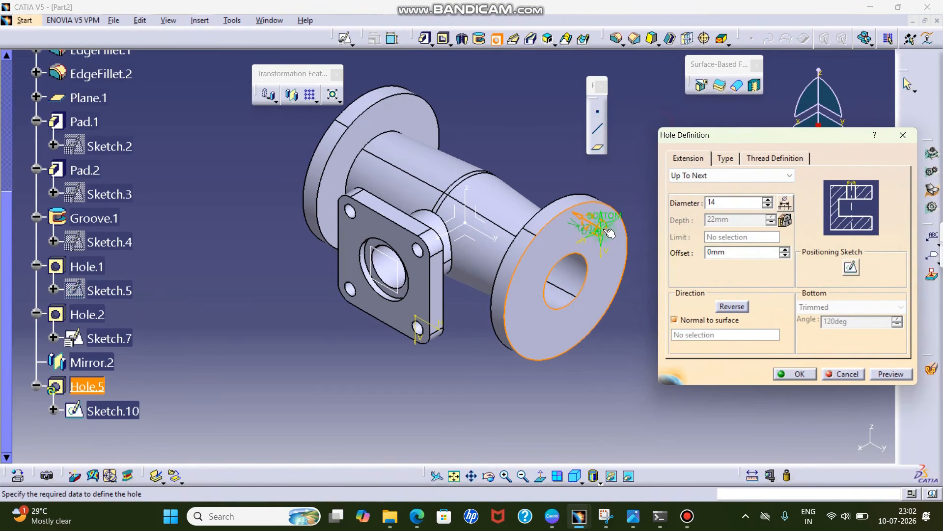
Step: In the hole's positioning sketch, draw a construction circle around the bore centre and set its diameter to 160 mm
{"action": "left_click", "coordinate": [852, 268]}
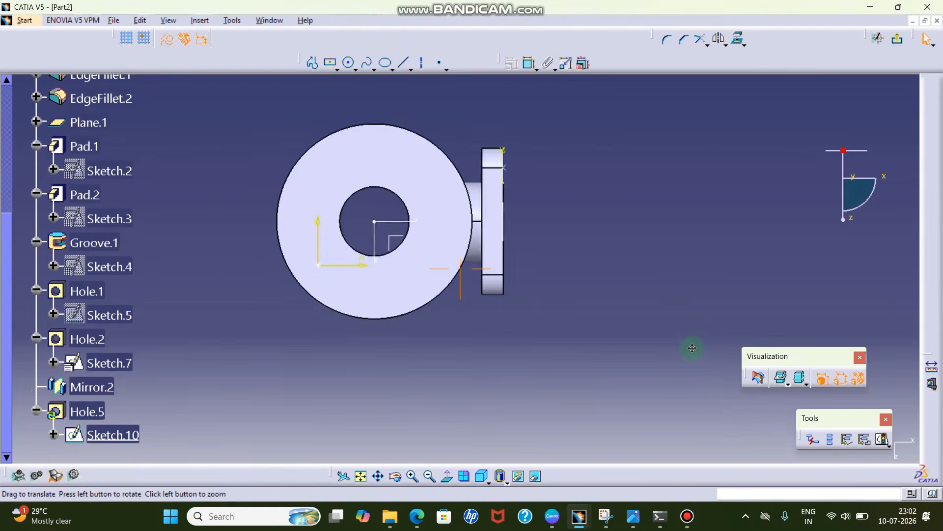
{"action": "left_click", "coordinate": [349, 63]}
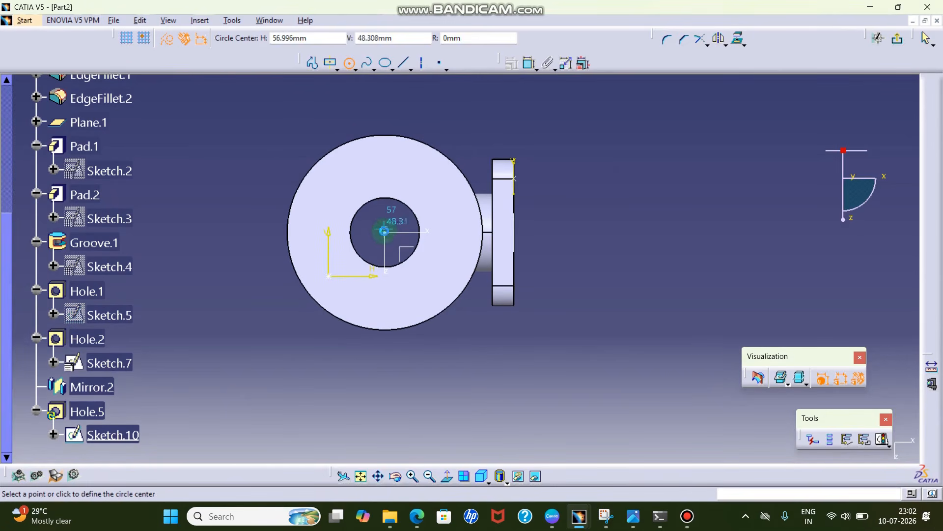
{"action": "left_click", "coordinate": [412, 154]}
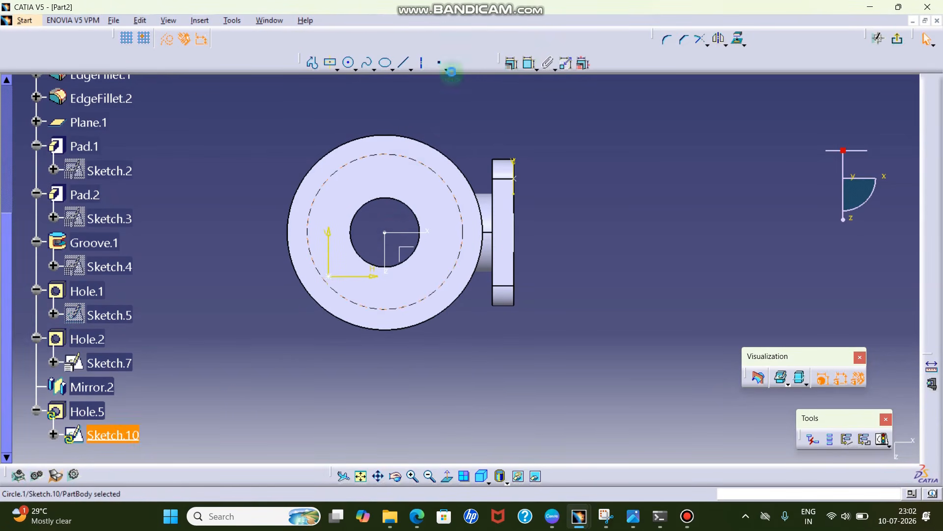
{"action": "left_click", "coordinate": [529, 63]}
{"action": "double_click", "coordinate": [473, 129]}
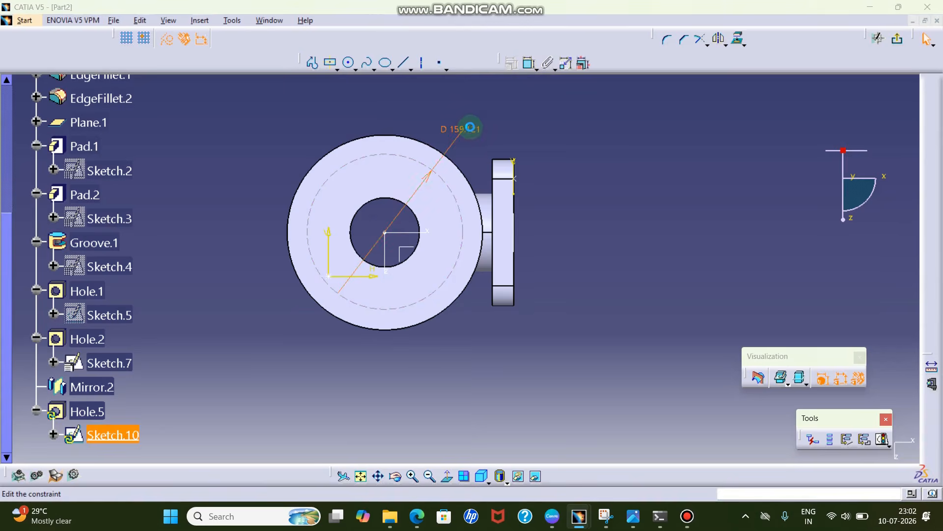
{"action": "type", "text": "160"}
{"action": "key", "text": "Return"}
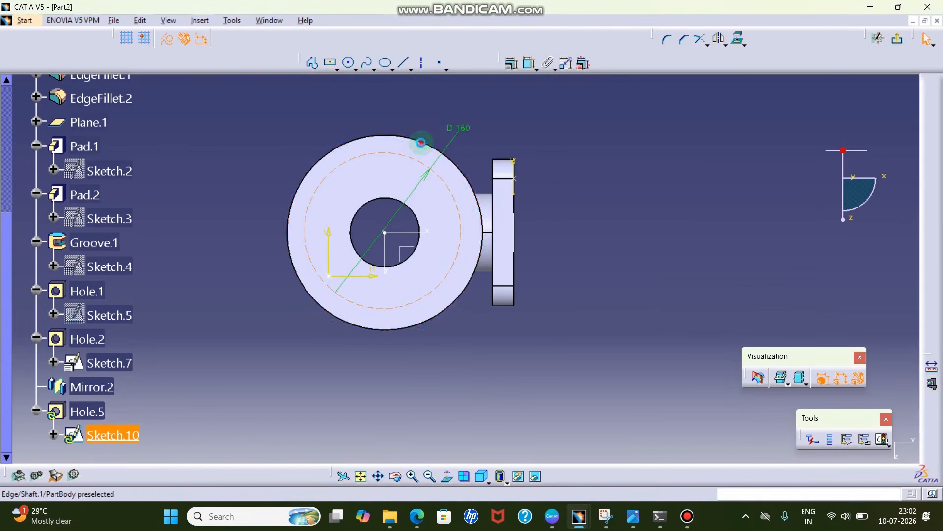
Step: Make the 160 mm construction circle concentric with the round end flange's outer edge
{"action": "left_click", "coordinate": [421, 141]}
{"action": "left_click", "coordinate": [512, 65]}
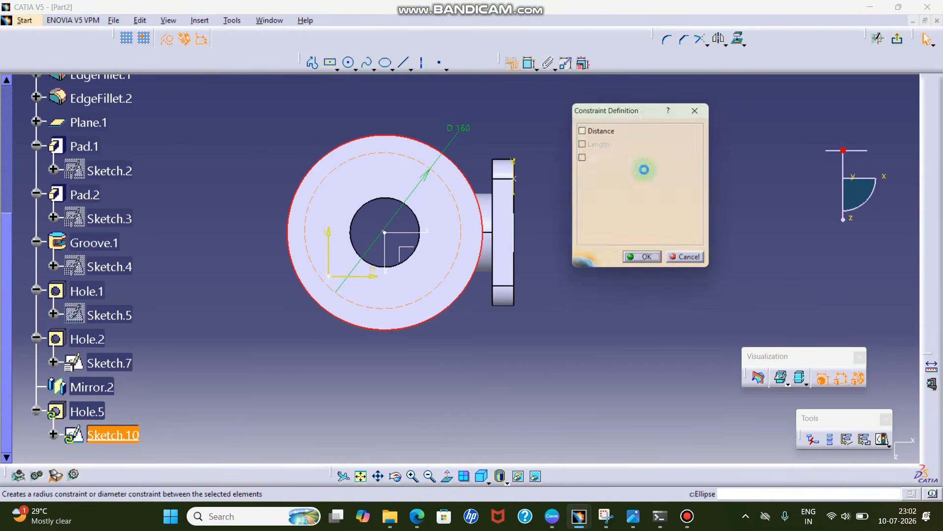
{"action": "left_click", "coordinate": [681, 158]}
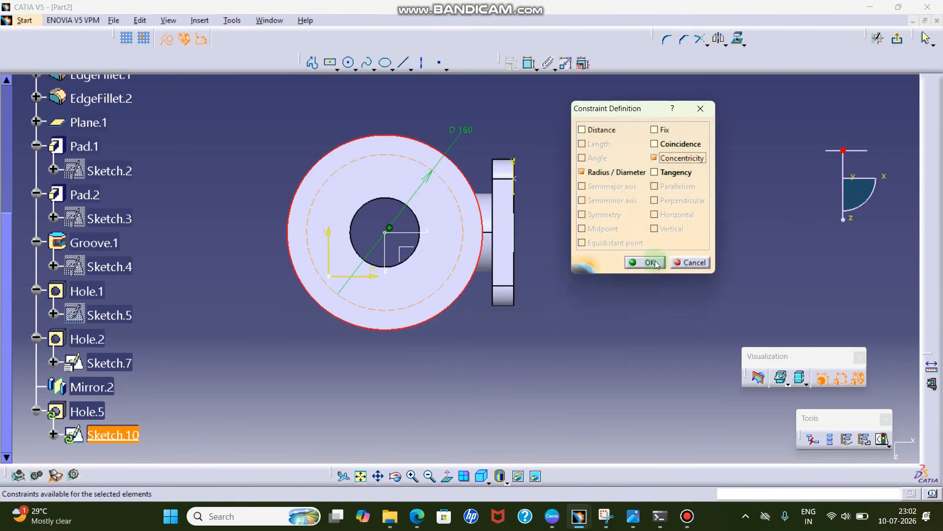
{"action": "left_click", "coordinate": [644, 263]}
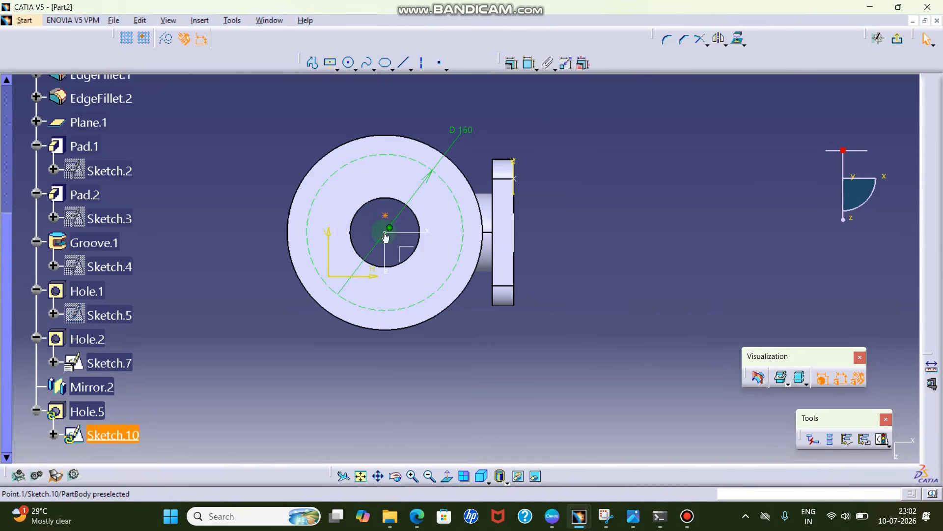
Step: Constrain the hole's centre point coincident with the bore centre's vertical axis and the 160 mm circle
{"action": "left_click", "coordinate": [530, 63]}
{"action": "right_click", "coordinate": [534, 128]}
{"action": "left_click", "coordinate": [571, 181]}
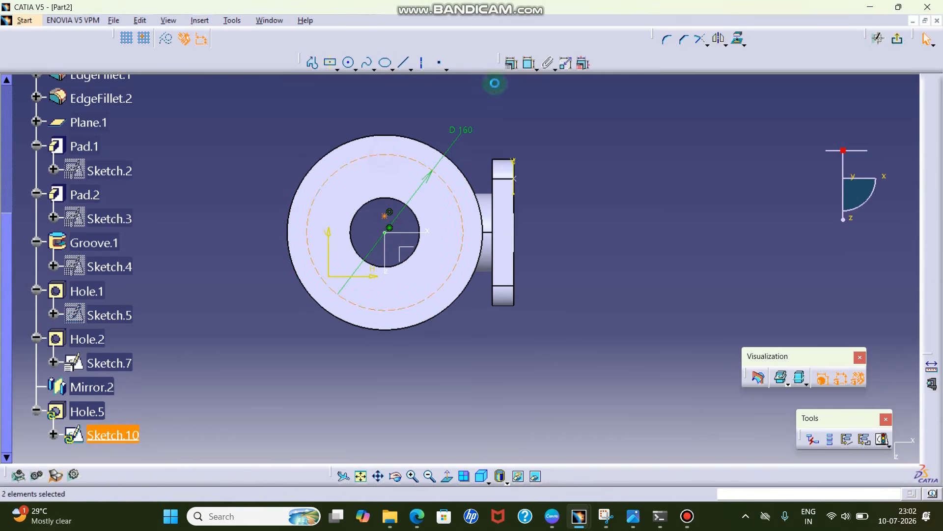
{"action": "left_click", "coordinate": [511, 63]}
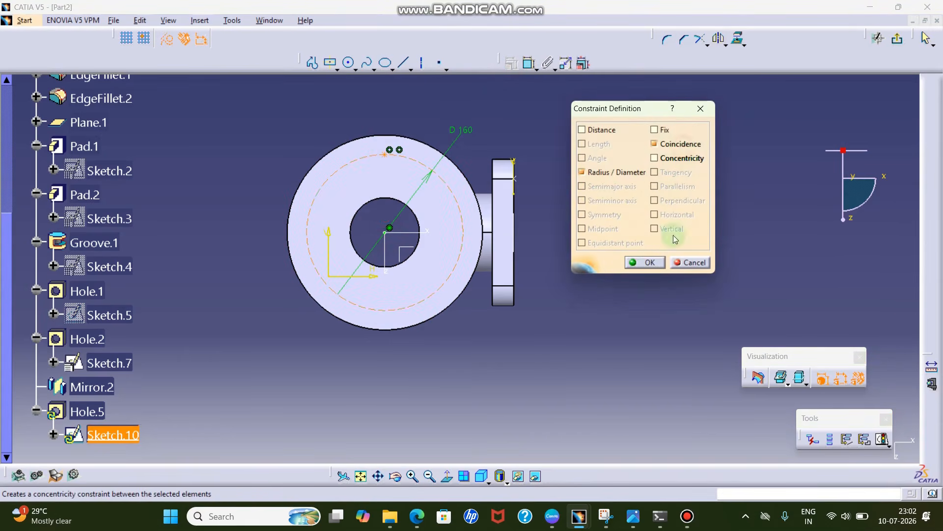
{"action": "left_click", "coordinate": [645, 262]}
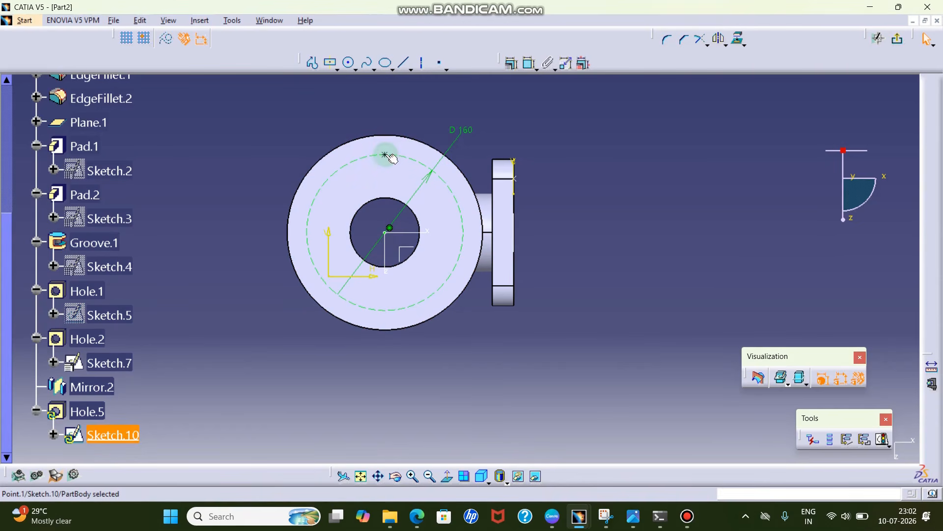
Step: Constrain the hole's centre point coincident with the bore centre's horizontal axis and the 160 mm circle, on the side facing the square flange
{"action": "left_click_drag", "start_coordinate": [423, 190], "coordinate": [437, 201]}
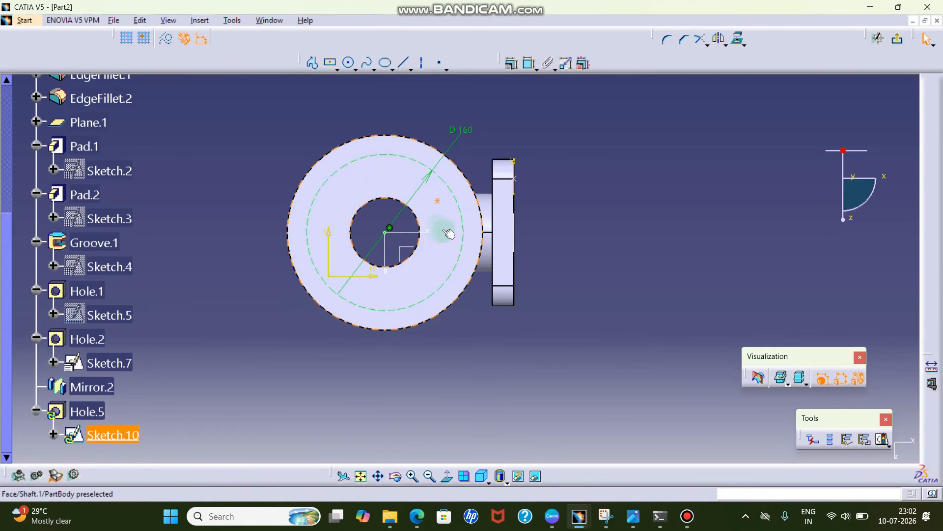
{"action": "left_click", "coordinate": [407, 232], "text": "ctrl"}
{"action": "left_click", "coordinate": [506, 60]}
{"action": "left_click", "coordinate": [678, 143]}
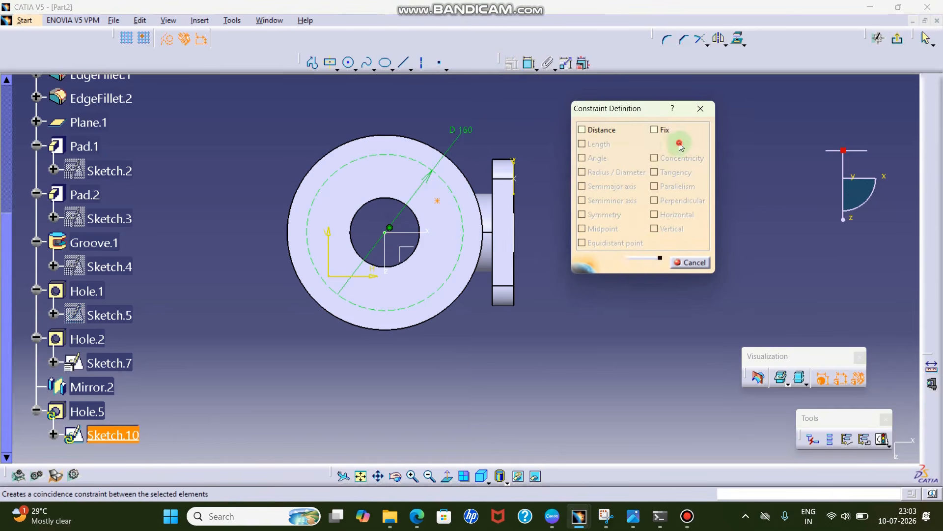
{"action": "left_click", "coordinate": [651, 260]}
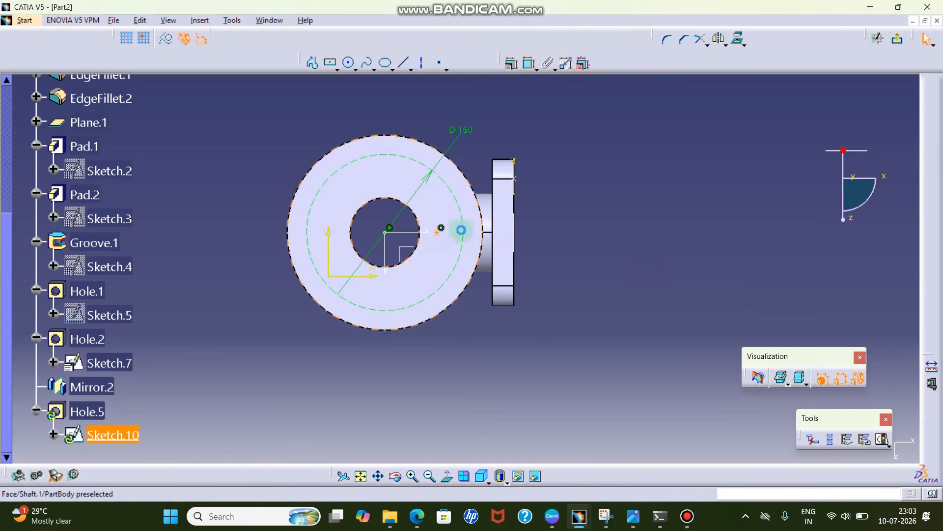
{"action": "left_click", "coordinate": [468, 232]}
{"action": "left_click", "coordinate": [514, 64]}
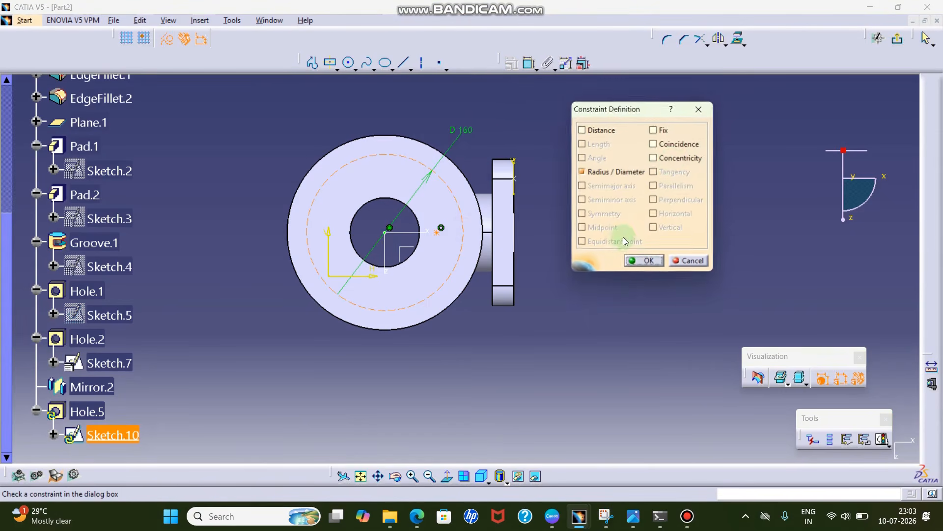
{"action": "left_click", "coordinate": [678, 143]}
{"action": "left_click", "coordinate": [651, 262]}
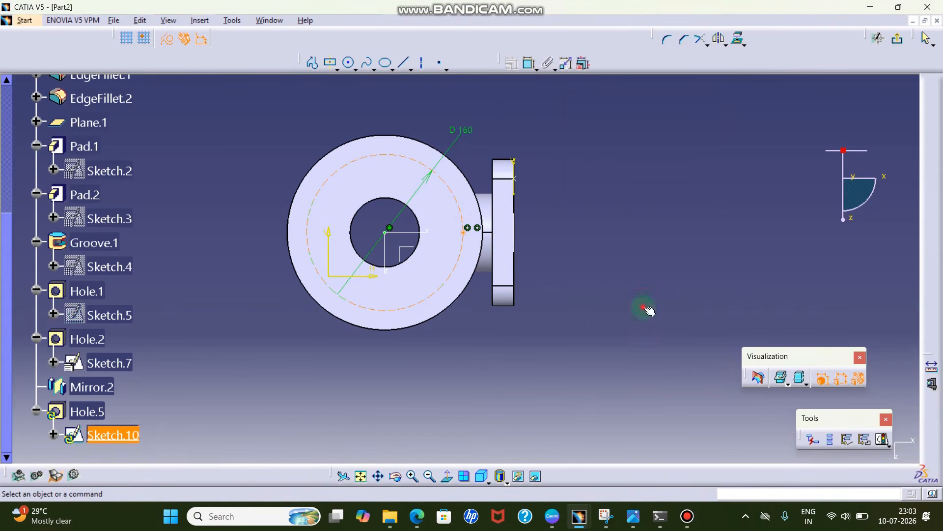
Step: Check the end flange's hole layout in the reference drawing, return to CATIA and exit the positioning sketch
{"action": "left_click", "coordinate": [606, 515]}
{"action": "scroll", "coordinate": [749, 328], "scroll_direction": "up", "scroll_amount": 1, "text": "ctrl"}
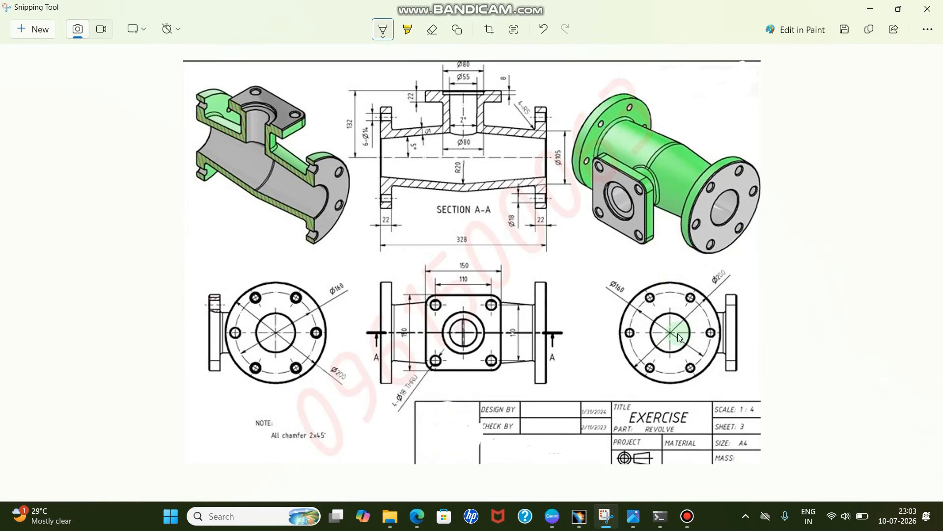
{"action": "left_click", "coordinate": [870, 8]}
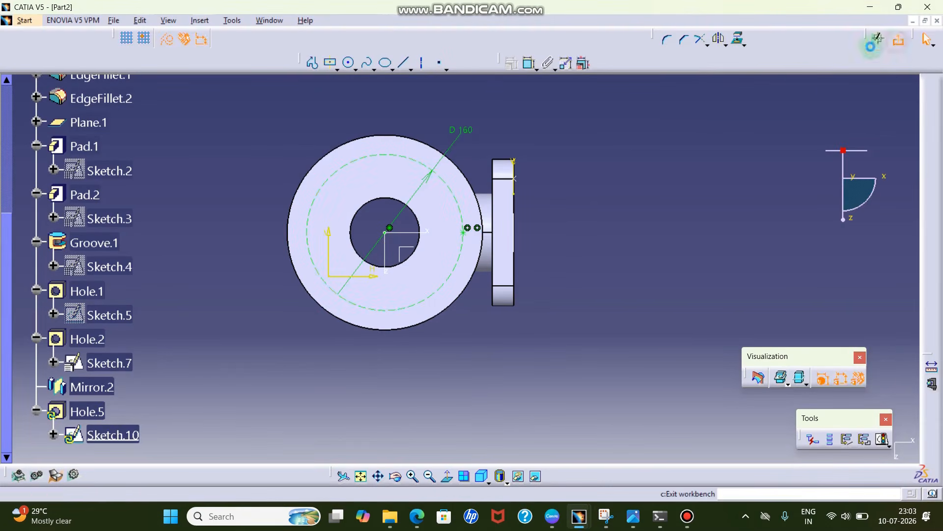
{"action": "left_click", "coordinate": [897, 38]}
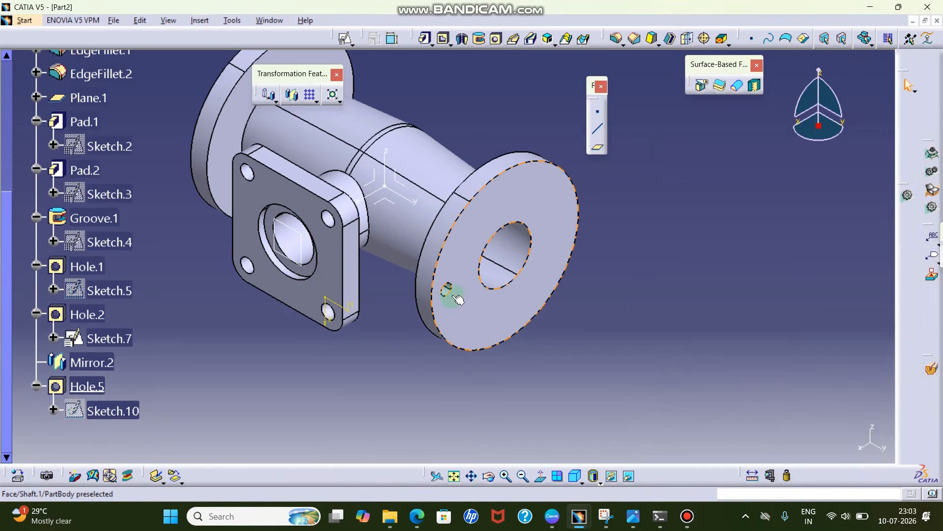
Step: Start a circular pattern as a complete crown with 6 instances, using the round end flange's face as the reference element
{"action": "middle_click_drag", "start_coordinate": [624, 300], "coordinate": [625, 319], "text": "ctrl"}
{"action": "middle_click_drag", "start_coordinate": [630, 293], "coordinate": [650, 349]}
{"action": "left_click", "coordinate": [317, 101]}
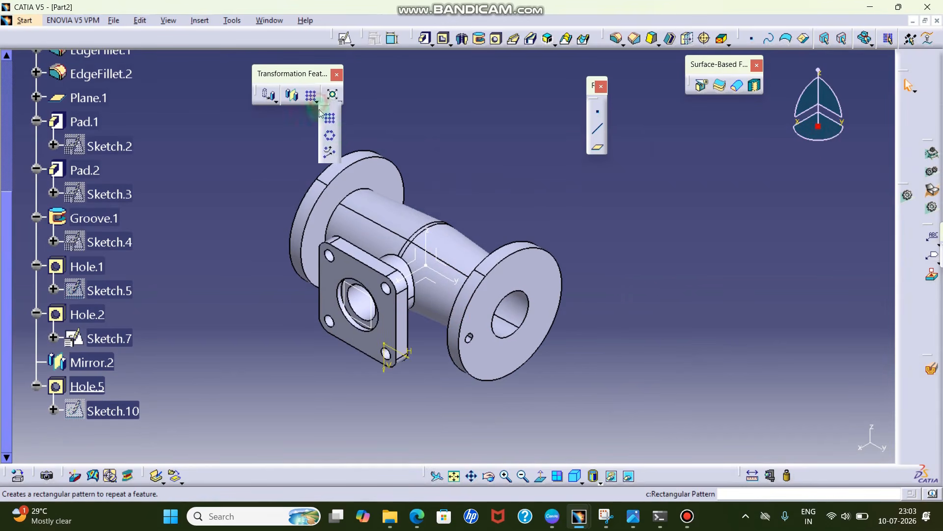
{"action": "left_click", "coordinate": [330, 135]}
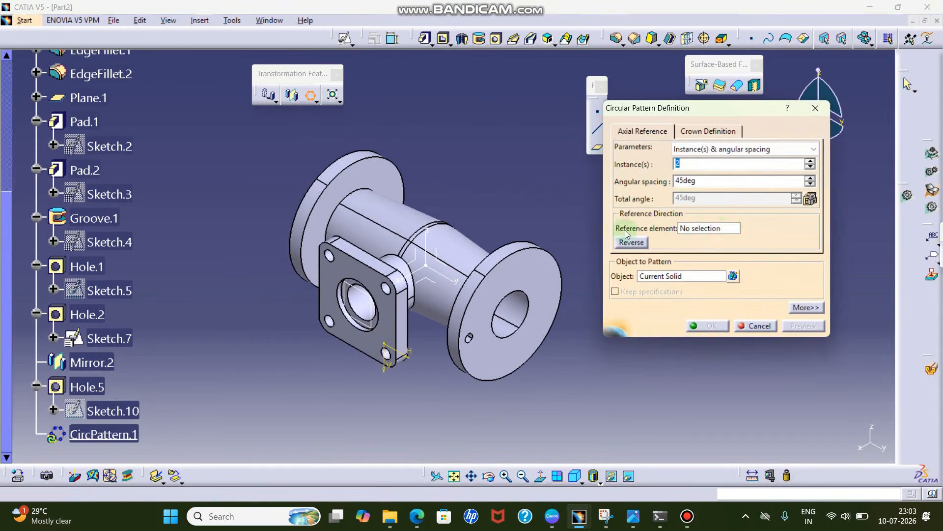
{"action": "left_click", "coordinate": [712, 150]}
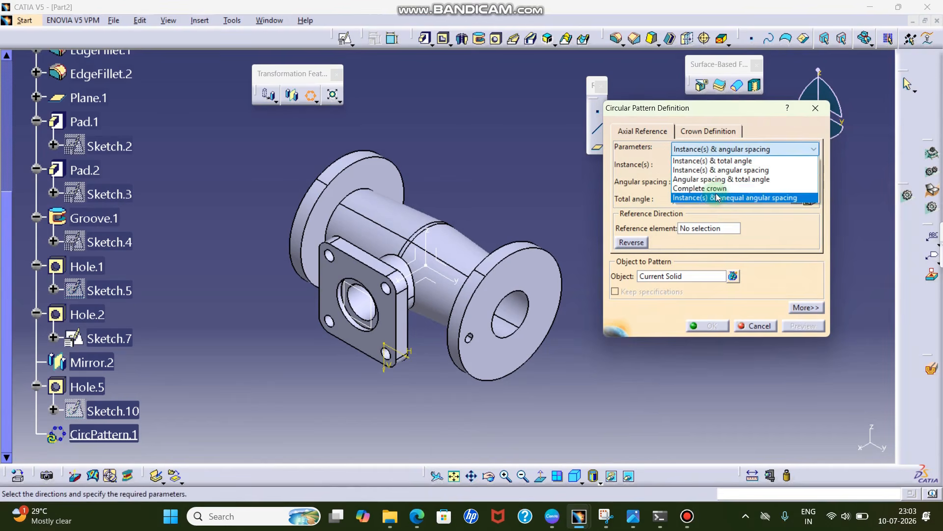
{"action": "left_click", "coordinate": [713, 189]}
{"action": "double_click", "coordinate": [716, 164]}
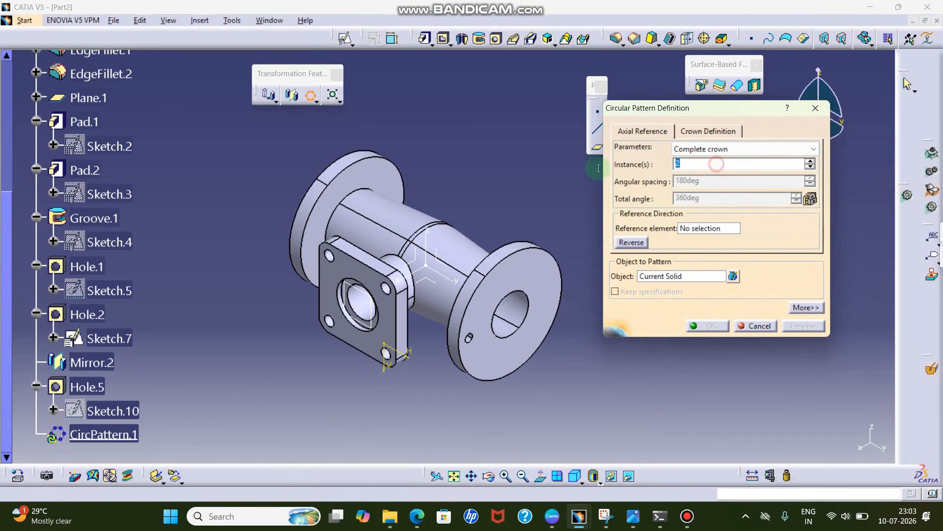
{"action": "left_click", "coordinate": [707, 231]}
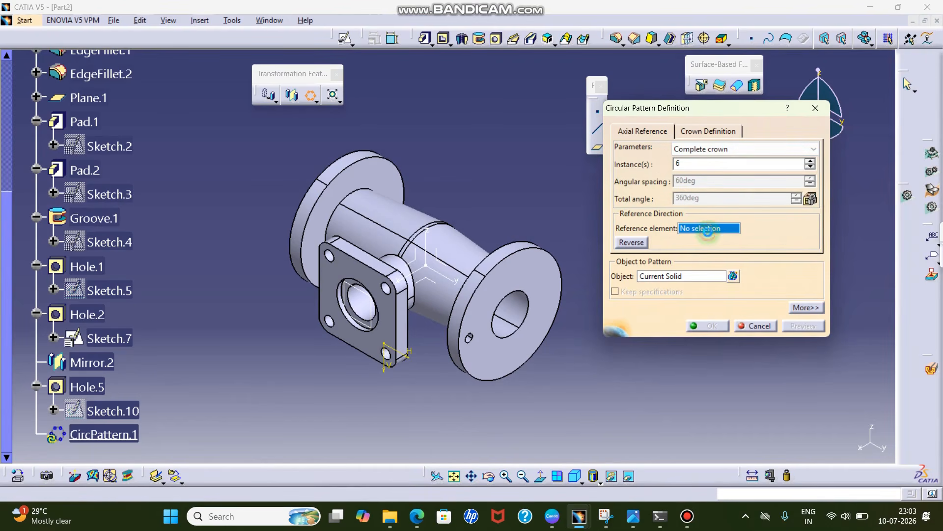
{"action": "left_click", "coordinate": [521, 249]}
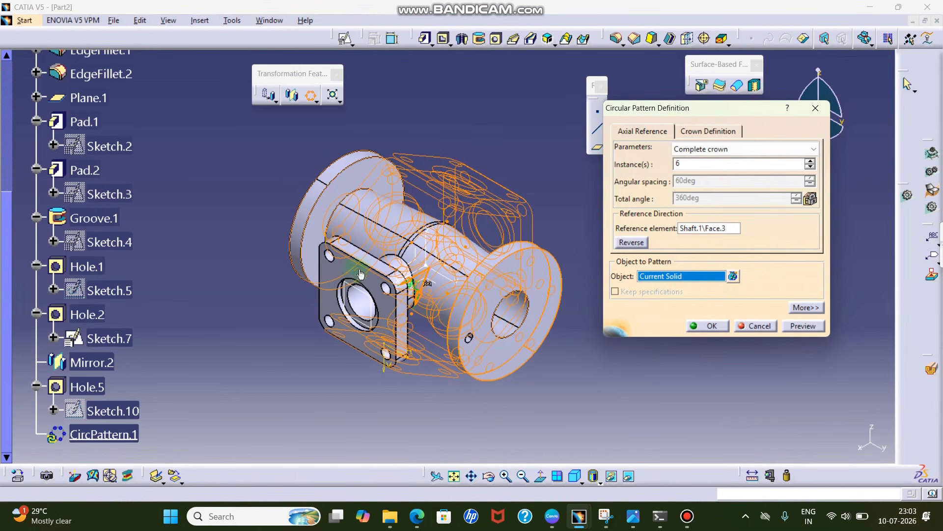
Step: Choose the 14 mm end flange hole, Hole.5, as the object to pattern and create the circular pattern
{"action": "right_click", "coordinate": [696, 276]}
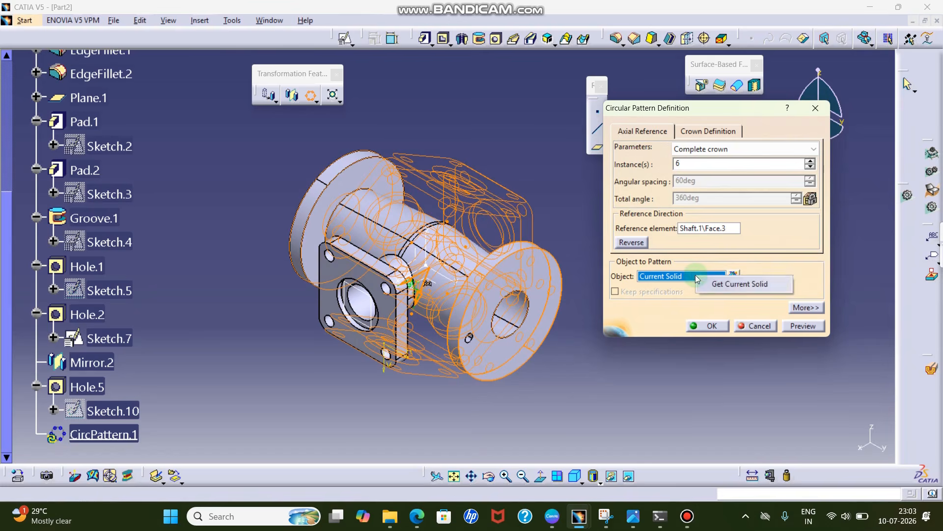
{"action": "left_click", "coordinate": [694, 276]}
{"action": "scroll", "coordinate": [133, 390], "scroll_direction": "down", "scroll_amount": 2}
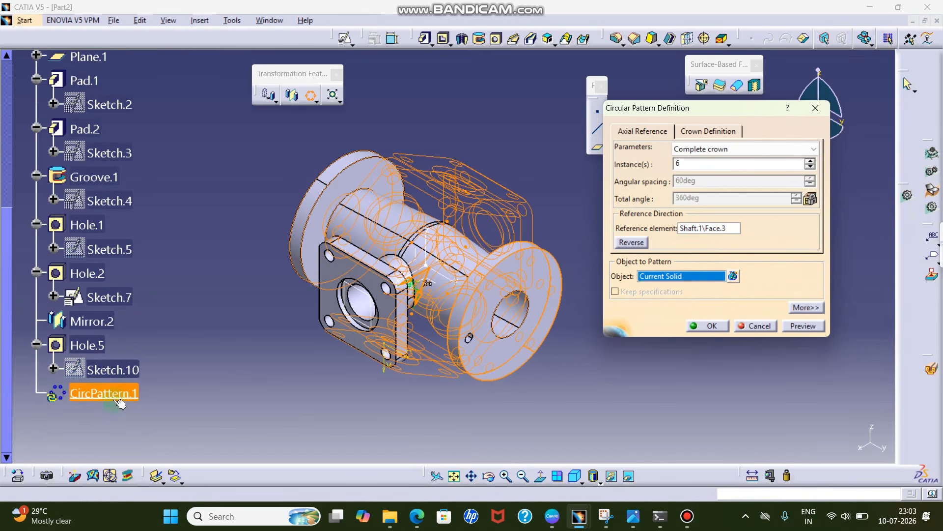
{"action": "left_click", "coordinate": [94, 345]}
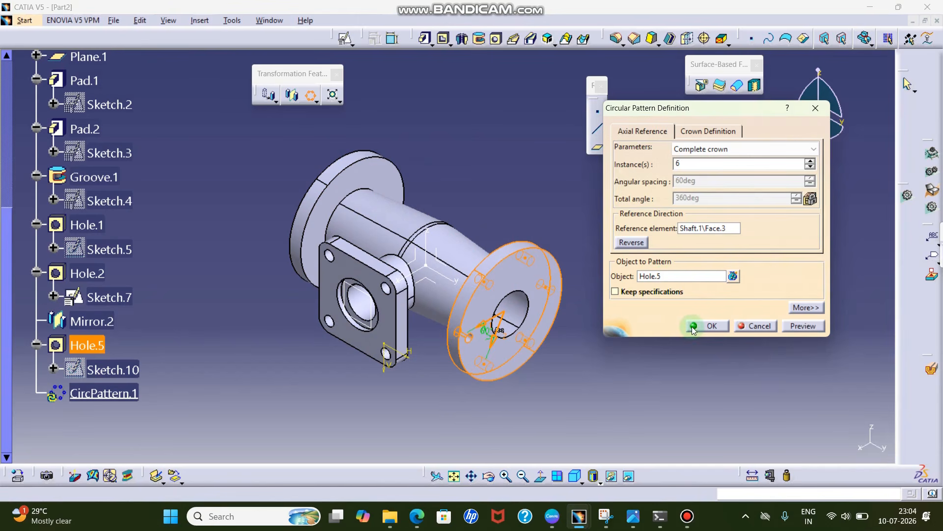
{"action": "left_click", "coordinate": [713, 326]}
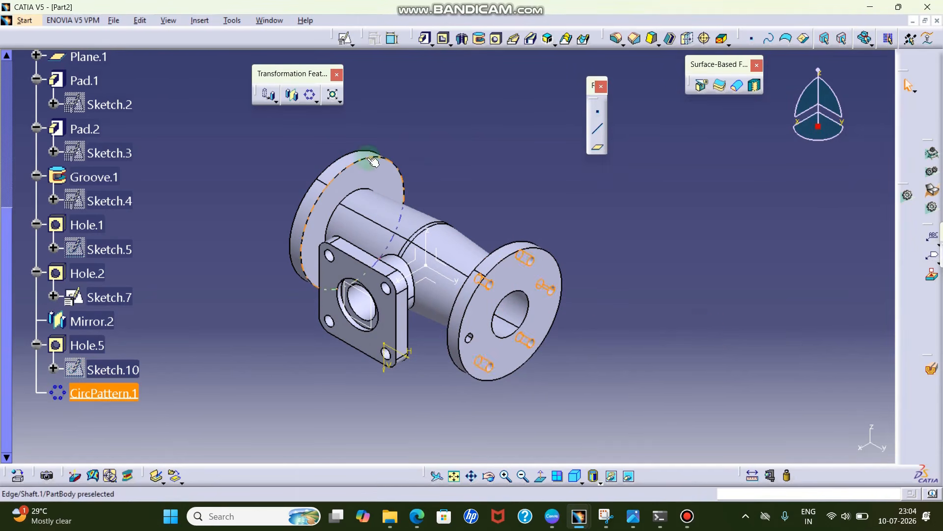
Step: Mirror the original 14 mm end flange hole about the axis system's ZX plane onto the opposite round flange
{"action": "left_click", "coordinate": [293, 100]}
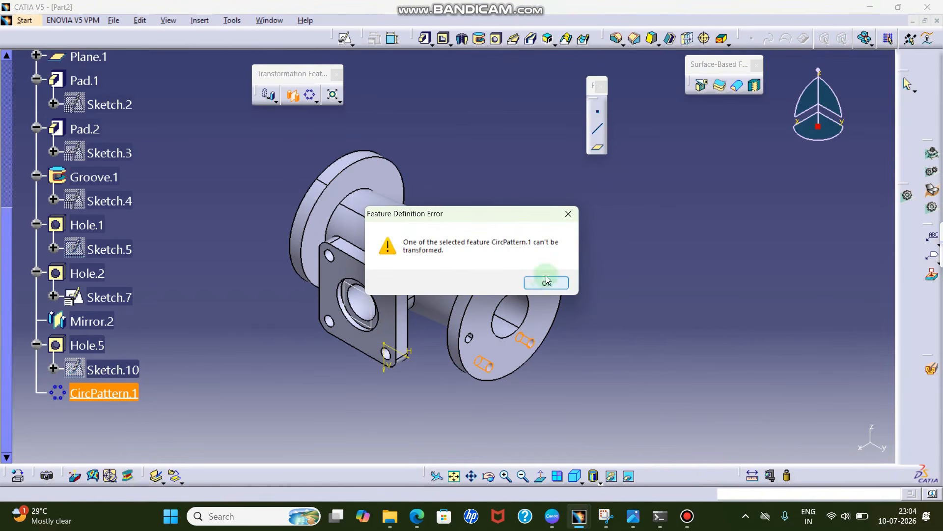
{"action": "left_click", "coordinate": [547, 282]}
{"action": "left_click", "coordinate": [153, 339]}
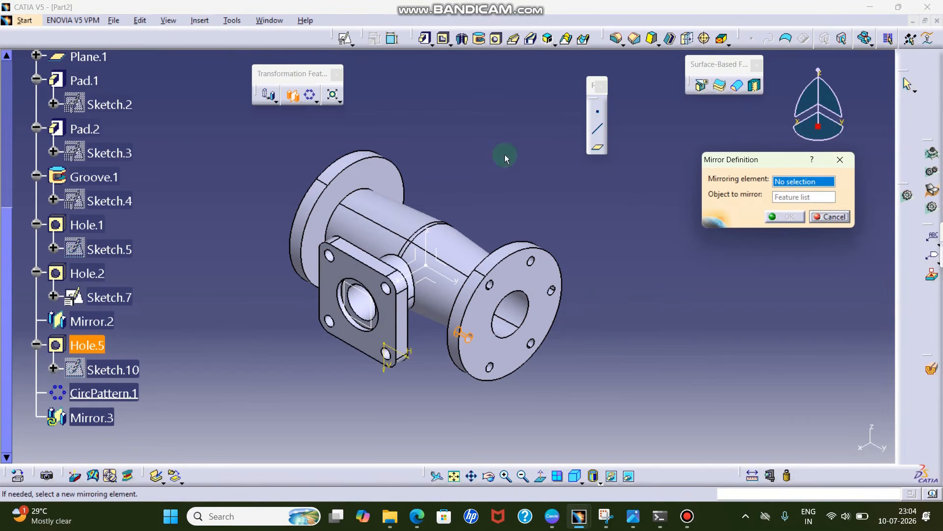
{"action": "left_click", "coordinate": [421, 263]}
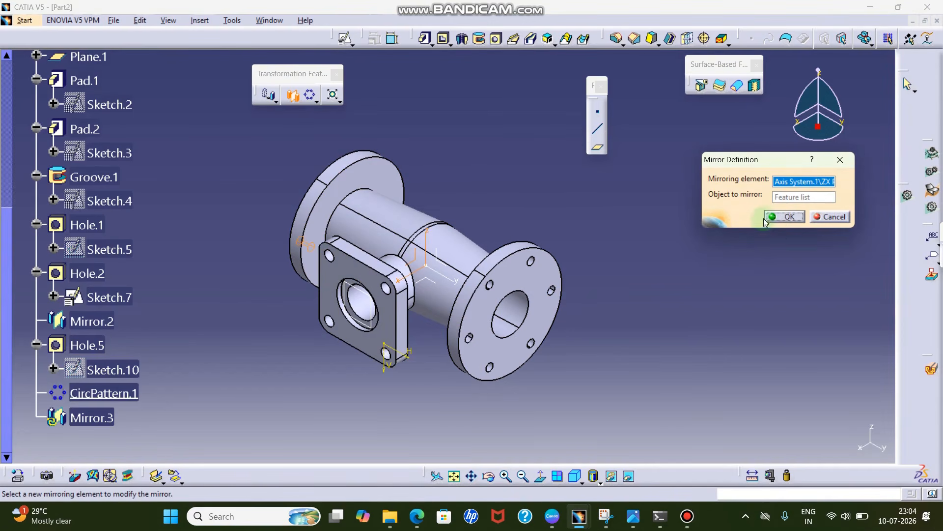
{"action": "left_click", "coordinate": [785, 216]}
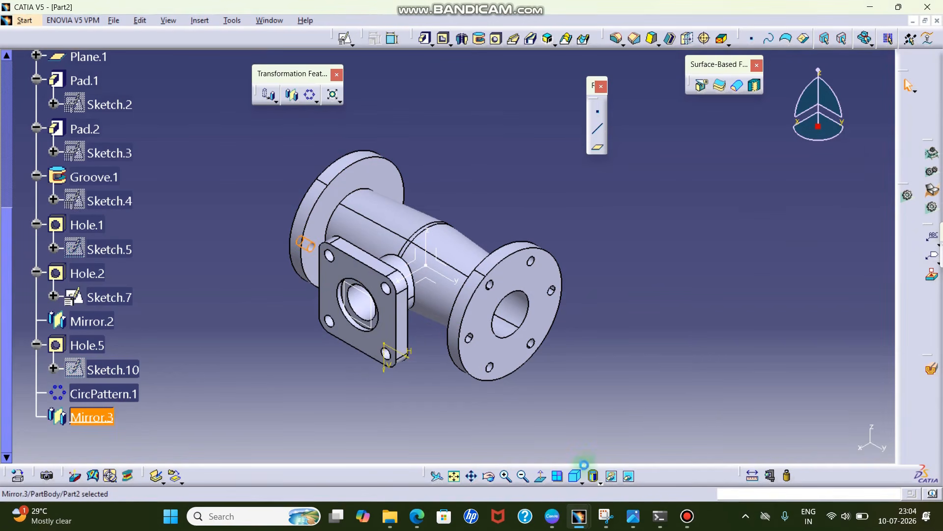
{"action": "left_click", "coordinate": [489, 475]}
{"action": "left_click_drag", "start_coordinate": [421, 393], "coordinate": [680, 308]}
{"action": "middle_click_drag", "start_coordinate": [619, 287], "coordinate": [688, 184]}
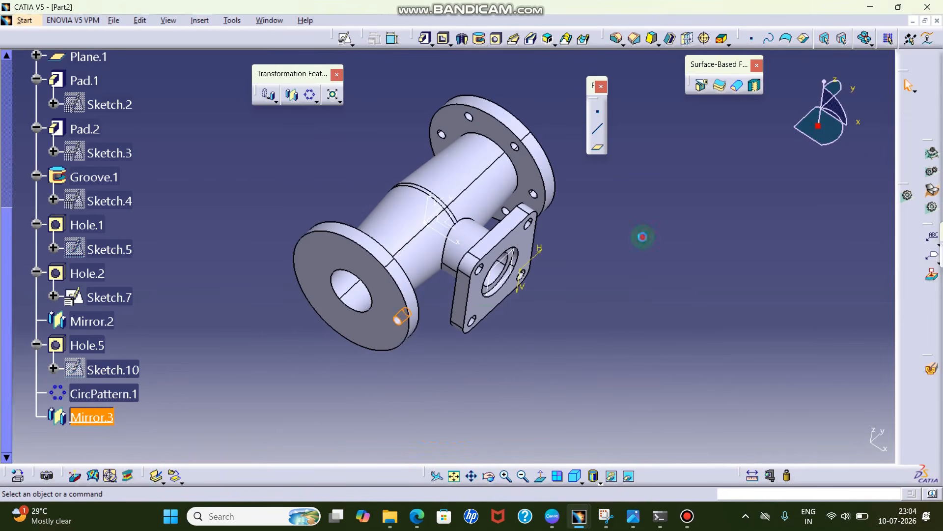
{"action": "left_click", "coordinate": [642, 236]}
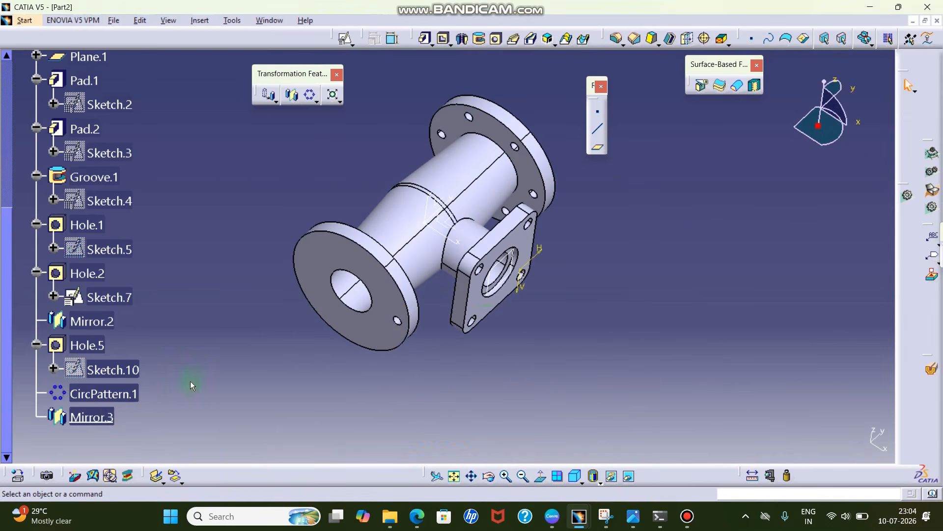
{"action": "right_click", "coordinate": [112, 418]}
{"action": "mouse_move", "coordinate": [207, 405]}
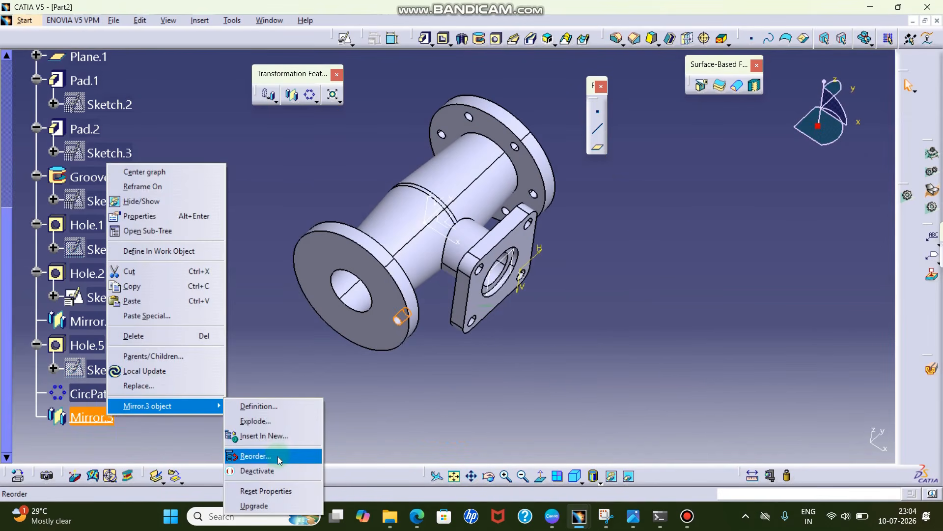
{"action": "left_click", "coordinate": [101, 423]}
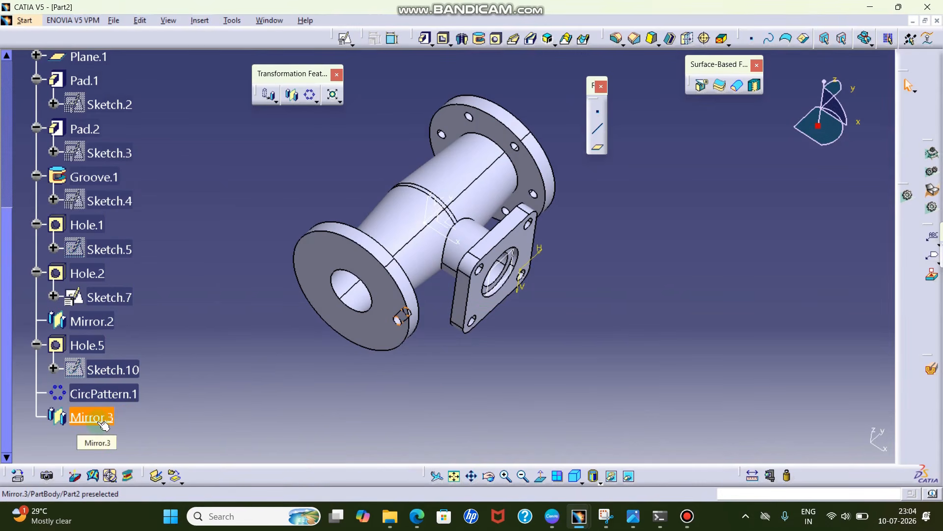
Step: Try to create a circular pattern of the mirrored flange hole, Mirror.3
{"action": "left_click", "coordinate": [109, 420]}
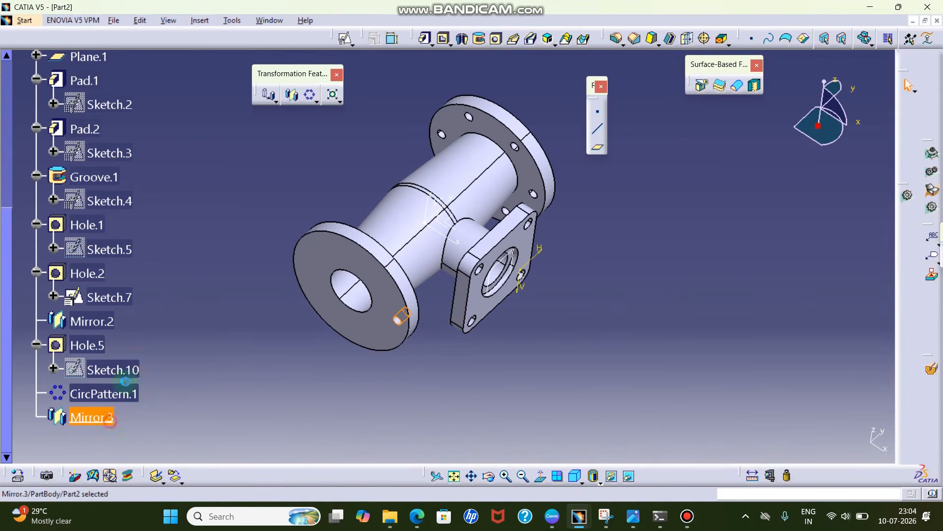
{"action": "left_click", "coordinate": [312, 100]}
{"action": "left_click", "coordinate": [559, 281]}
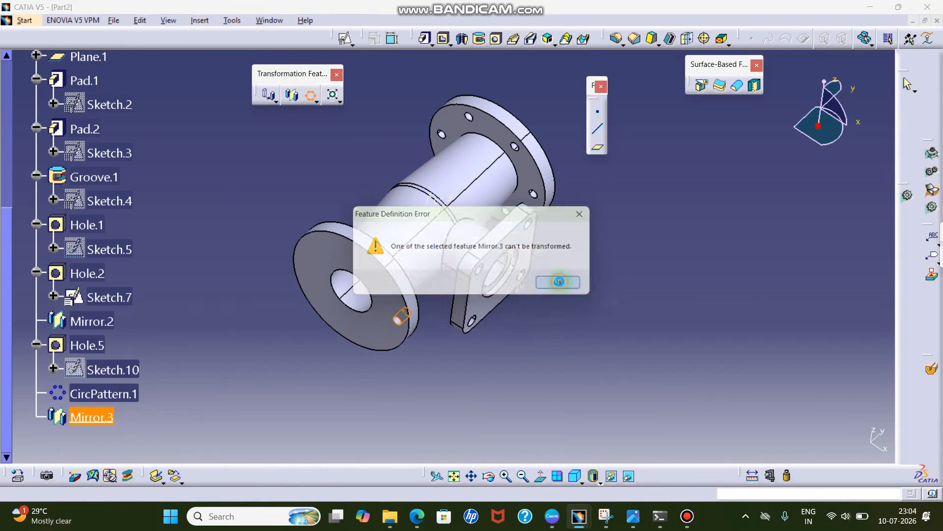
{"action": "left_click", "coordinate": [687, 279]}
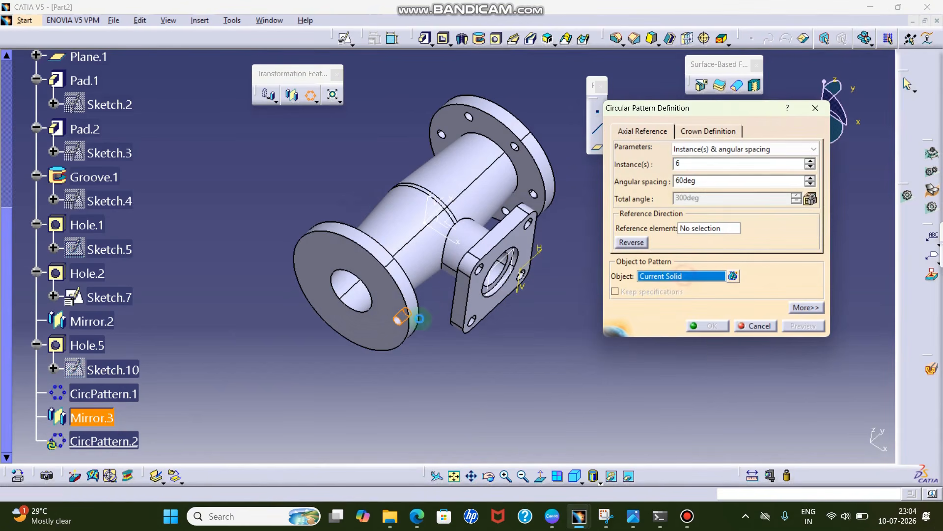
{"action": "left_click", "coordinate": [96, 423]}
{"action": "left_click", "coordinate": [562, 209]}
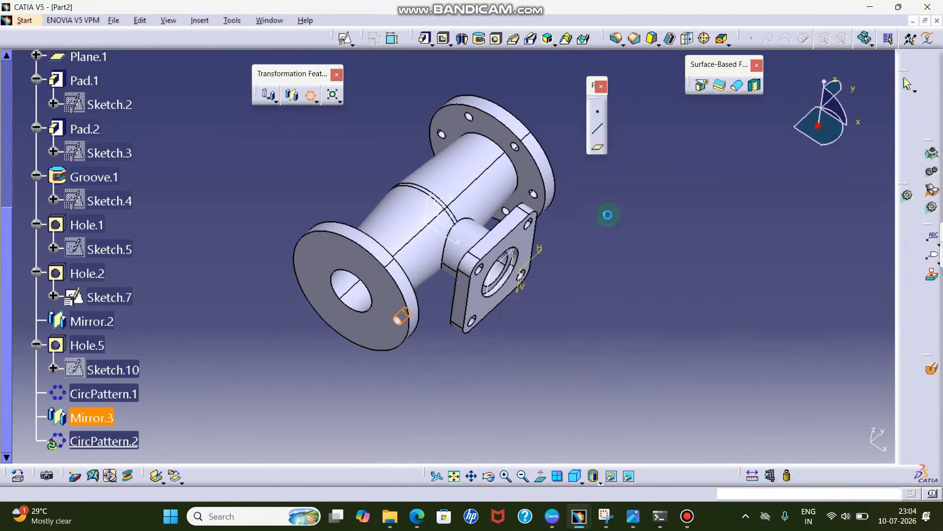
Step: Explode the flange hole mirror, Mirror.3, into an independent hole feature
{"action": "right_click", "coordinate": [101, 418]}
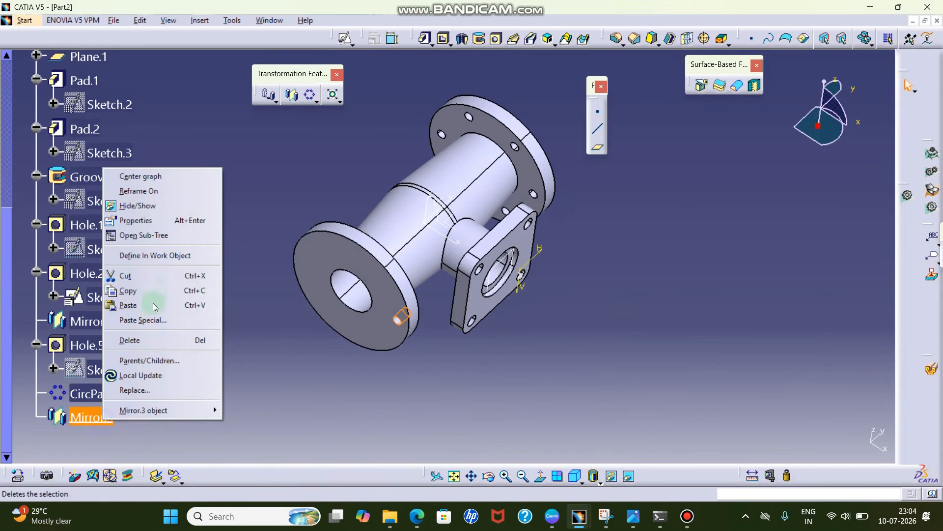
{"action": "mouse_move", "coordinate": [173, 414]}
{"action": "left_click", "coordinate": [243, 424]}
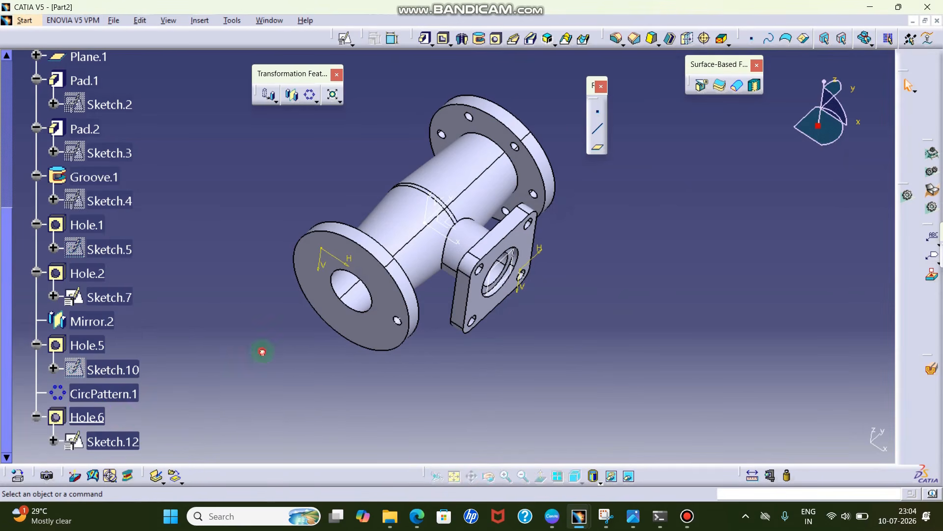
Step: Pattern the exploded hole, Hole.6, as a complete crown with 6 instances, using its round end flange as the reference element
{"action": "scroll", "coordinate": [122, 419], "scroll_direction": "down", "scroll_amount": 3}
{"action": "left_click", "coordinate": [96, 343]}
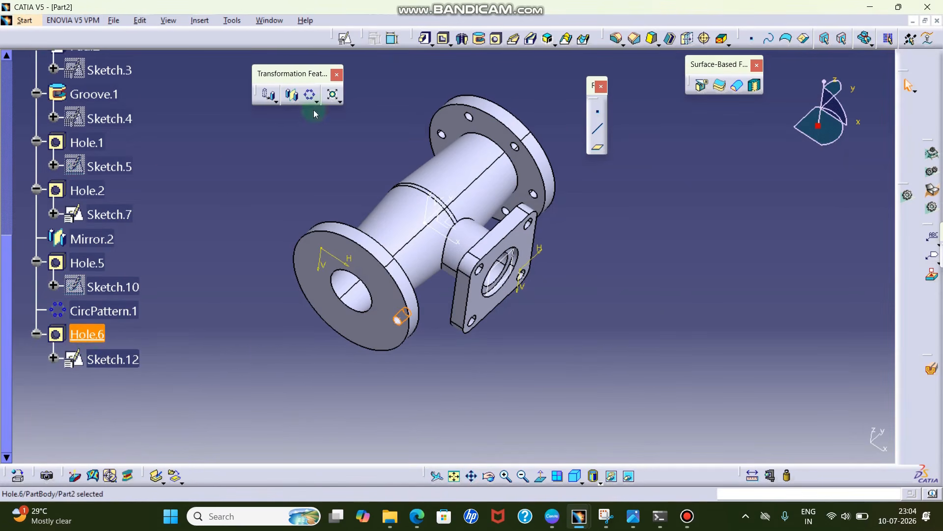
{"action": "left_click", "coordinate": [310, 94]}
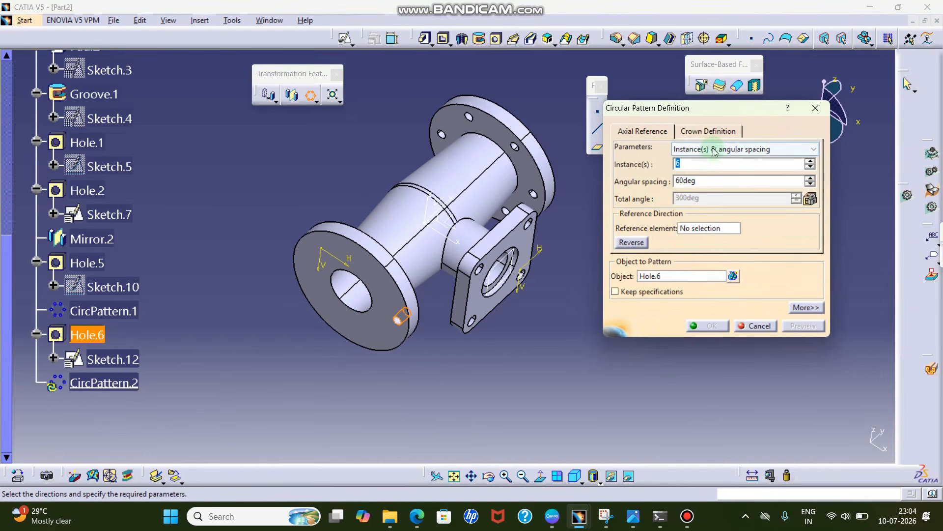
{"action": "left_click", "coordinate": [744, 149]}
{"action": "left_click", "coordinate": [713, 189]}
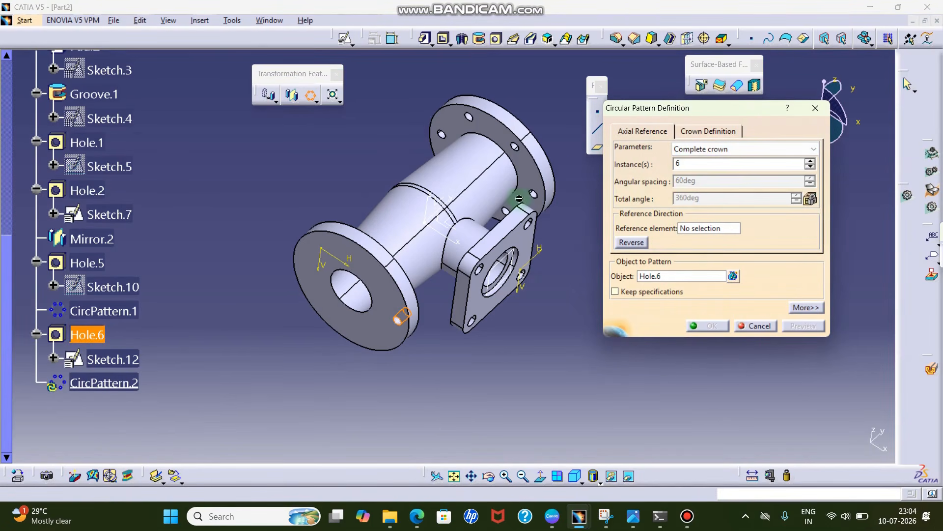
{"action": "left_click", "coordinate": [700, 163]}
{"action": "left_click", "coordinate": [709, 228]}
{"action": "left_click", "coordinate": [355, 237]}
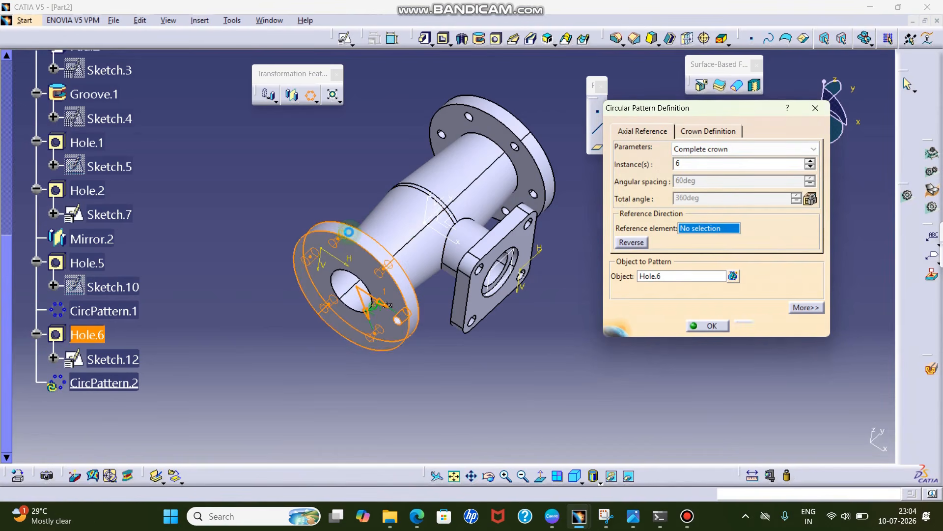
{"action": "left_click", "coordinate": [715, 329]}
{"action": "left_click", "coordinate": [575, 476]}
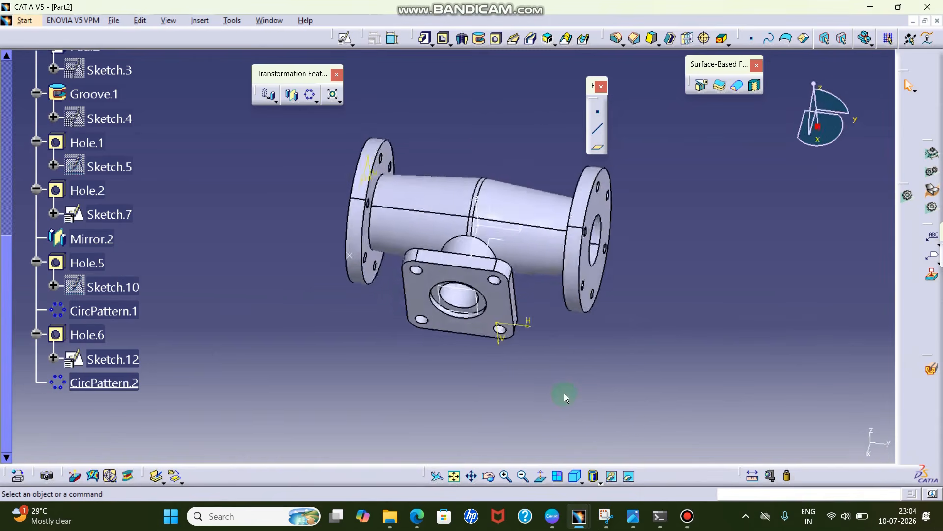
Step: Split the body along the axis system's XY plane to inspect its interior section, and delete that split
{"action": "left_click", "coordinate": [704, 91]}
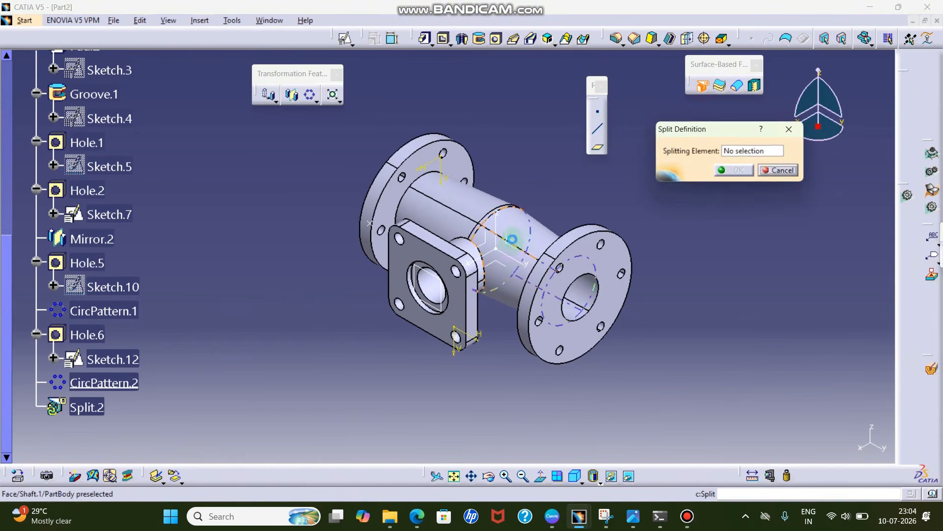
{"action": "left_click", "coordinate": [522, 218]}
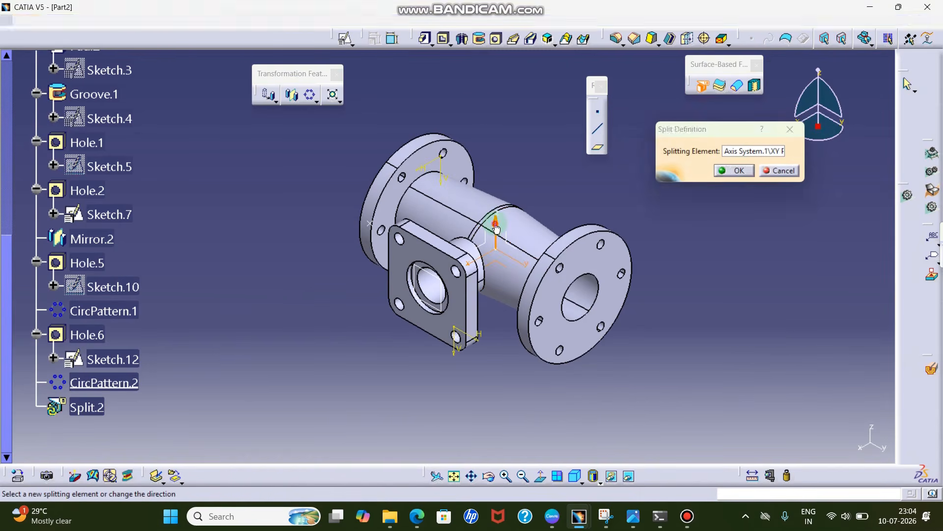
{"action": "left_click", "coordinate": [733, 170]}
{"action": "left_click", "coordinate": [688, 245]}
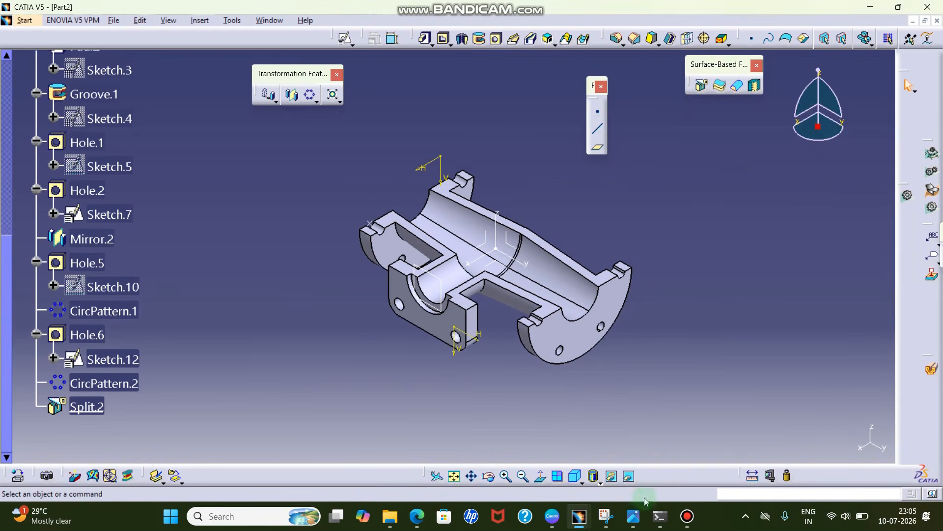
{"action": "middle_click_drag", "start_coordinate": [550, 405], "coordinate": [358, 213]}
{"action": "right_click", "coordinate": [88, 404]}
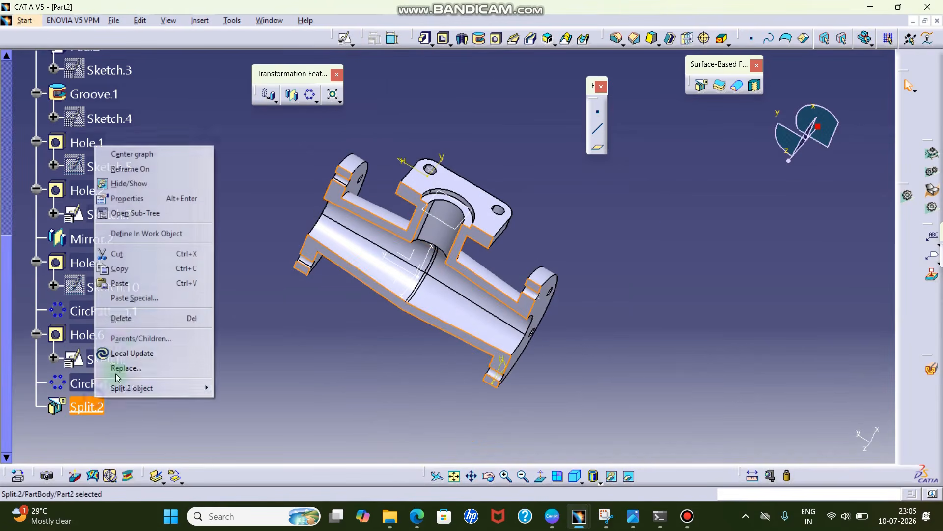
{"action": "left_click", "coordinate": [125, 317]}
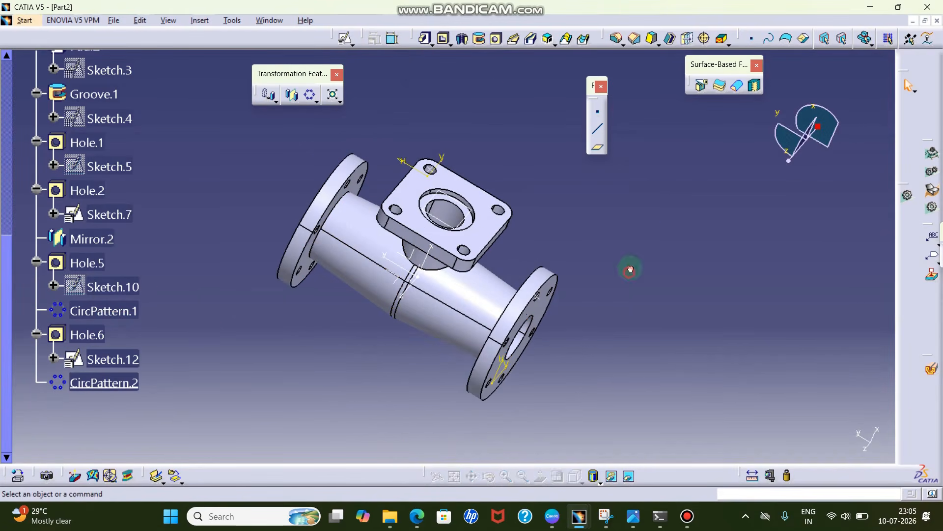
Step: Fillet the edge where the square flange's branch neck meets the main pipe body
{"action": "left_click", "coordinate": [616, 38]}
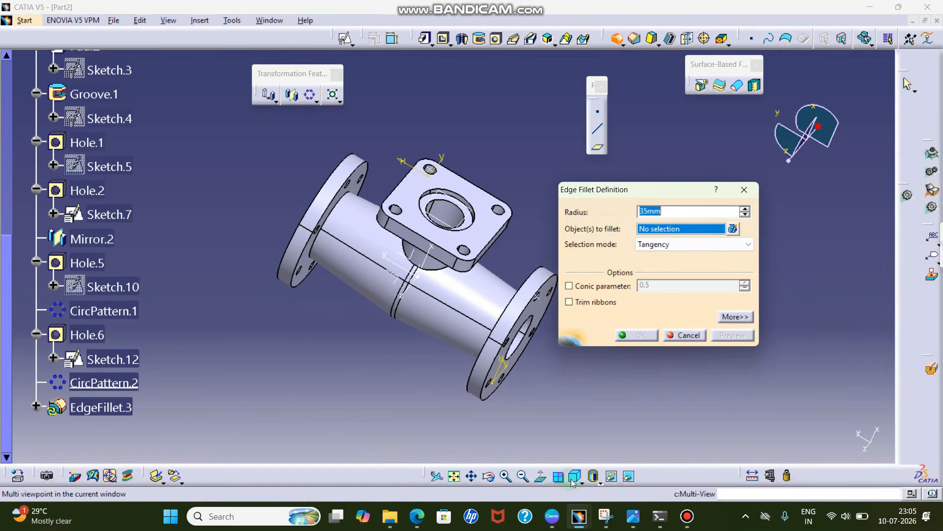
{"action": "middle_click_drag", "start_coordinate": [496, 354], "coordinate": [508, 332]}
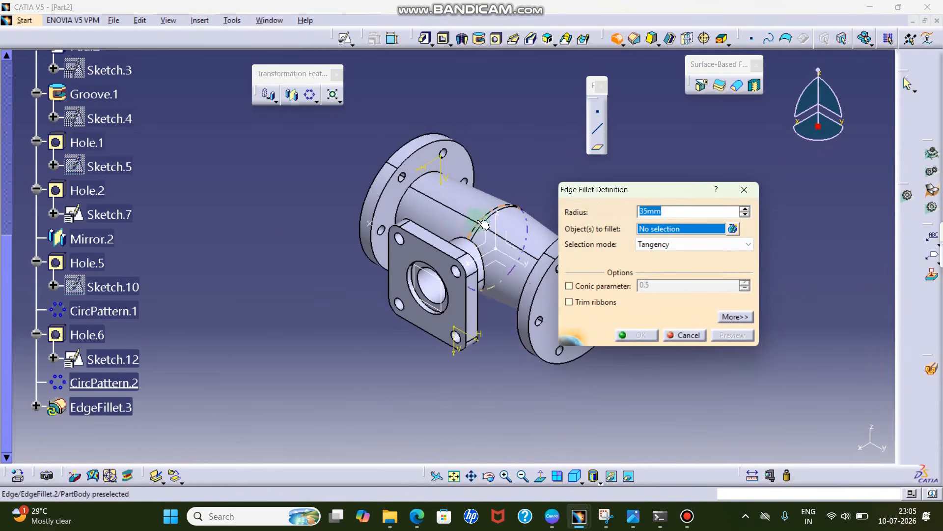
{"action": "middle_click_drag", "start_coordinate": [502, 217], "coordinate": [508, 210], "text": "ctrl"}
{"action": "left_click", "coordinate": [509, 242]}
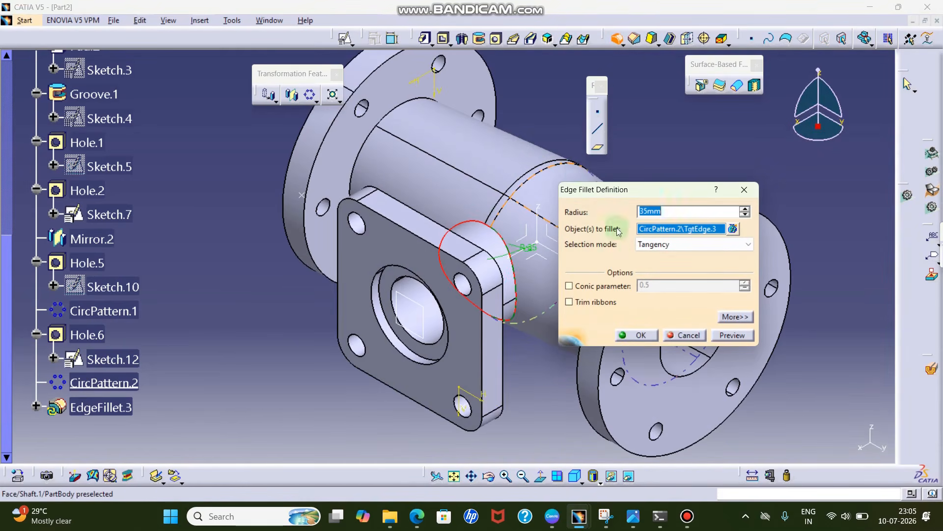
{"action": "left_click", "coordinate": [637, 335]}
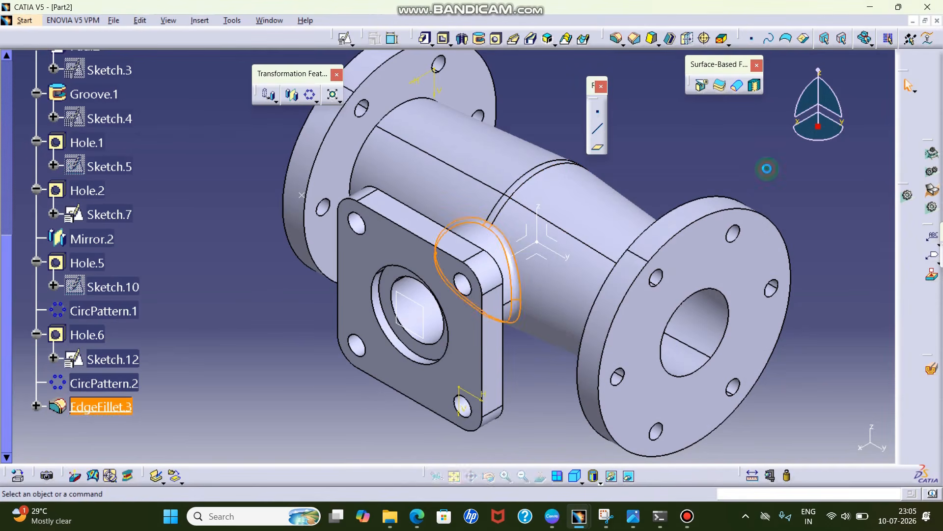
Step: Chamfer the edges where the main pipe meets both round end flanges by 2 mm at 45 degrees
{"action": "left_click", "coordinate": [635, 38]}
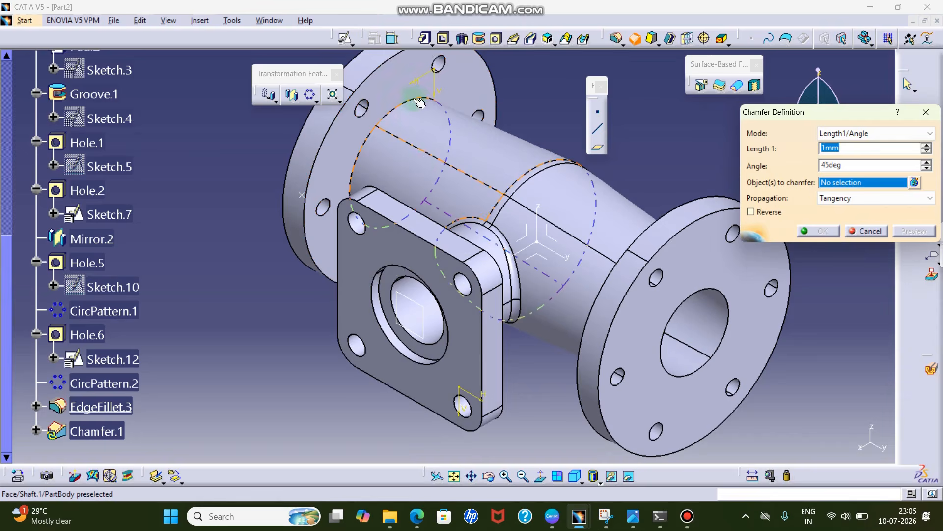
{"action": "middle_click", "coordinate": [427, 158]}
{"action": "middle_click_drag", "start_coordinate": [437, 159], "coordinate": [491, 109], "text": "ctrl"}
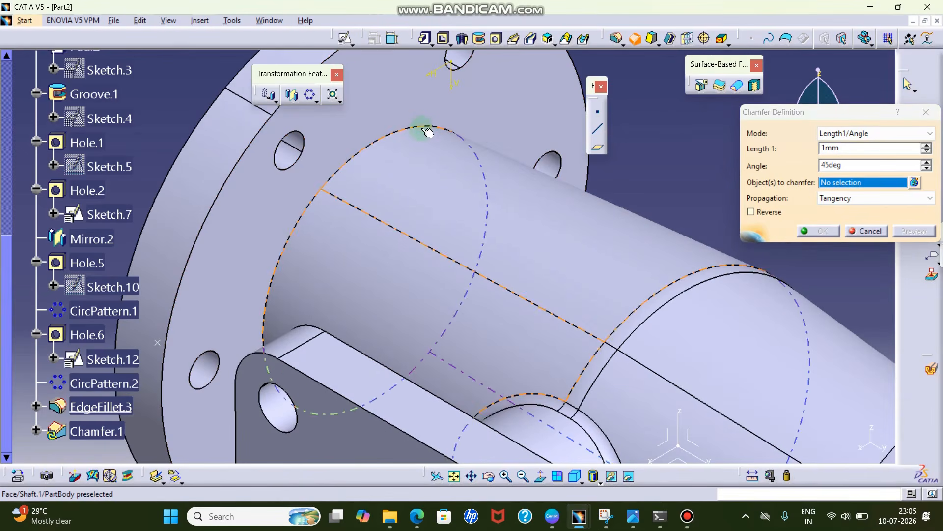
{"action": "left_click", "coordinate": [317, 192]}
{"action": "middle_click_drag", "start_coordinate": [317, 192], "coordinate": [585, 106], "text": "ctrl"}
{"action": "middle_click_drag", "start_coordinate": [597, 205], "coordinate": [392, 437]}
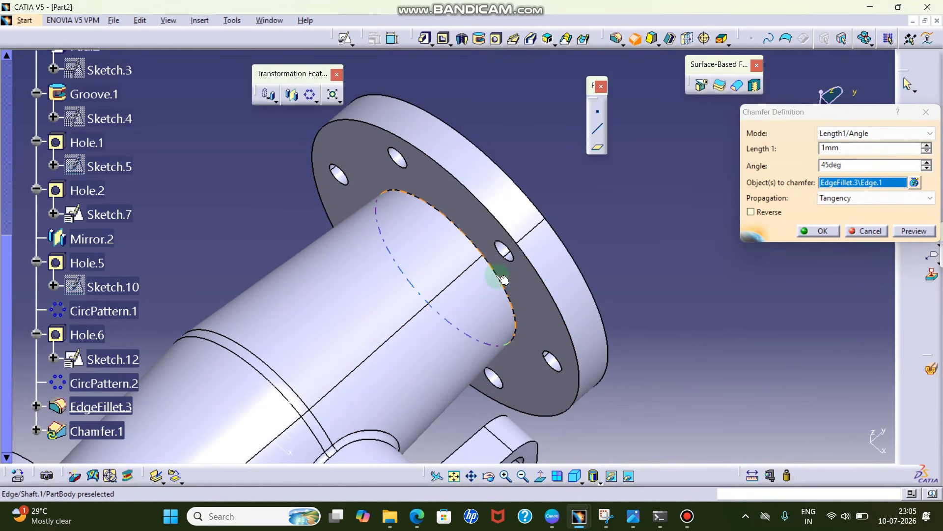
{"action": "left_click", "coordinate": [491, 267]}
{"action": "type", "text": "2"}
{"action": "key", "text": "Return"}
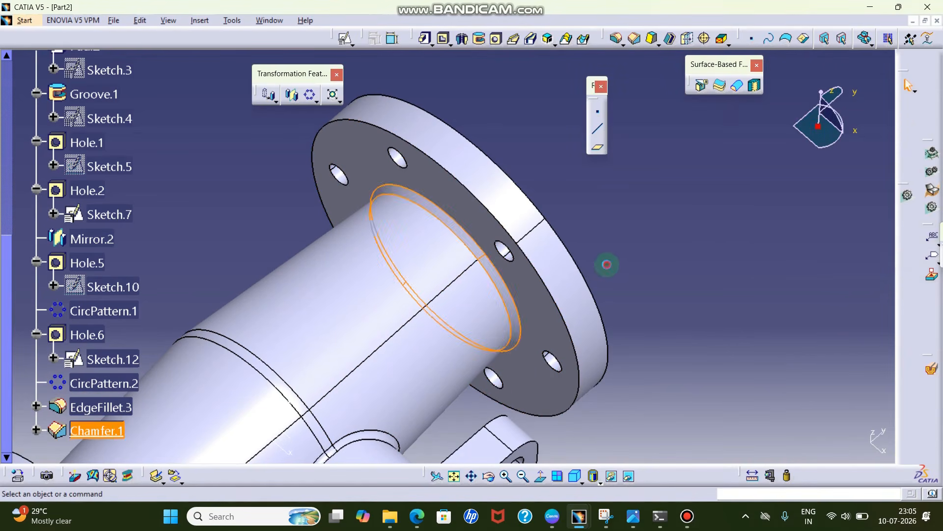
{"action": "left_click", "coordinate": [606, 266]}
{"action": "middle_click_drag", "start_coordinate": [622, 225], "coordinate": [622, 424], "text": "ctrl"}
{"action": "left_click", "coordinate": [573, 476]}
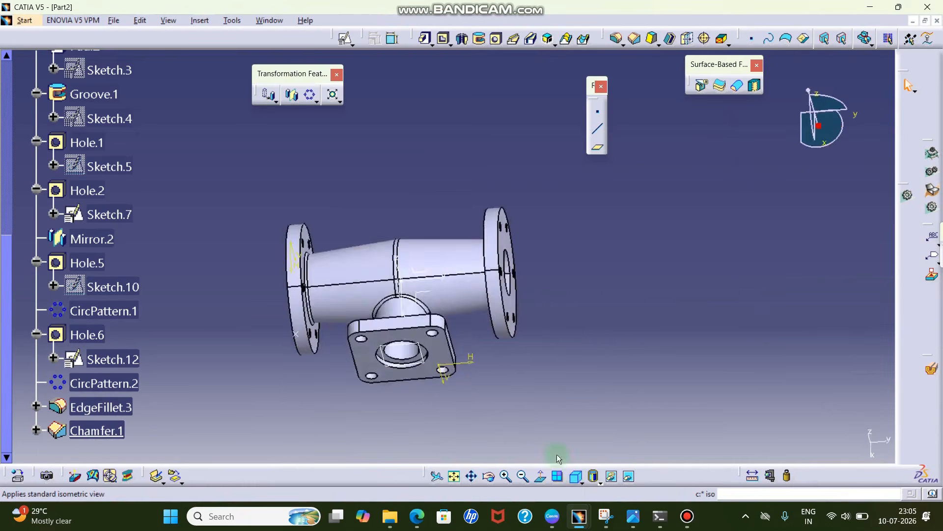
Step: Set the fill colour of the whole PartBody to green in its graphic properties
{"action": "scroll", "coordinate": [19, 228], "scroll_direction": "up", "scroll_amount": 1}
{"action": "scroll", "coordinate": [19, 228], "scroll_direction": "up", "scroll_amount": 3}
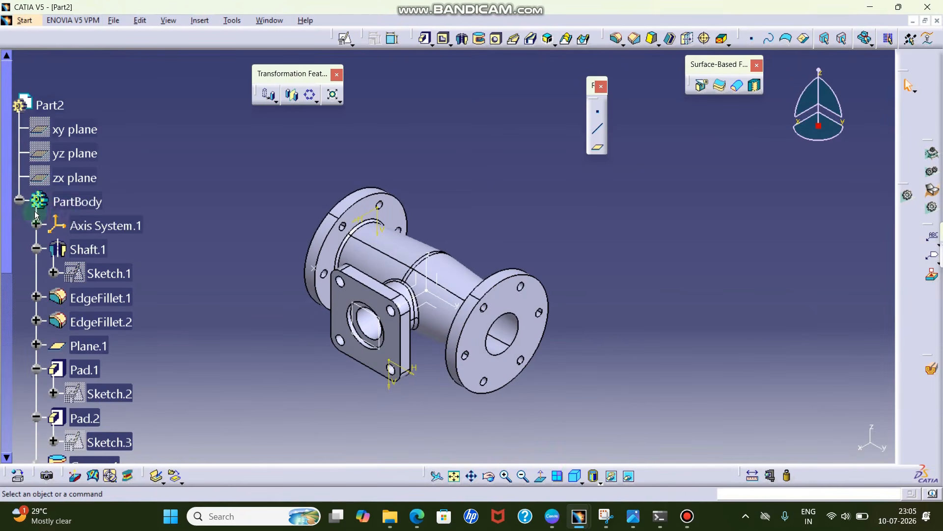
{"action": "right_click", "coordinate": [77, 203]}
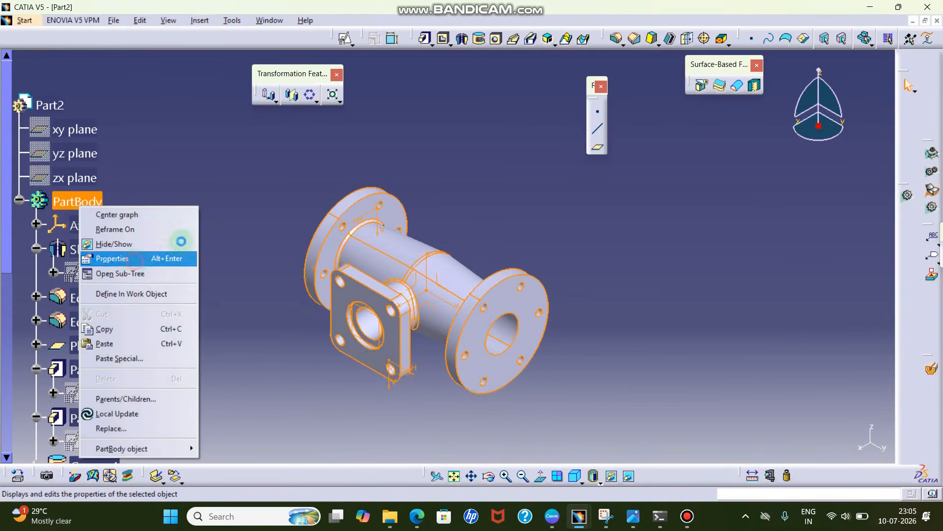
{"action": "left_click", "coordinate": [162, 259]}
{"action": "left_click", "coordinate": [716, 207]}
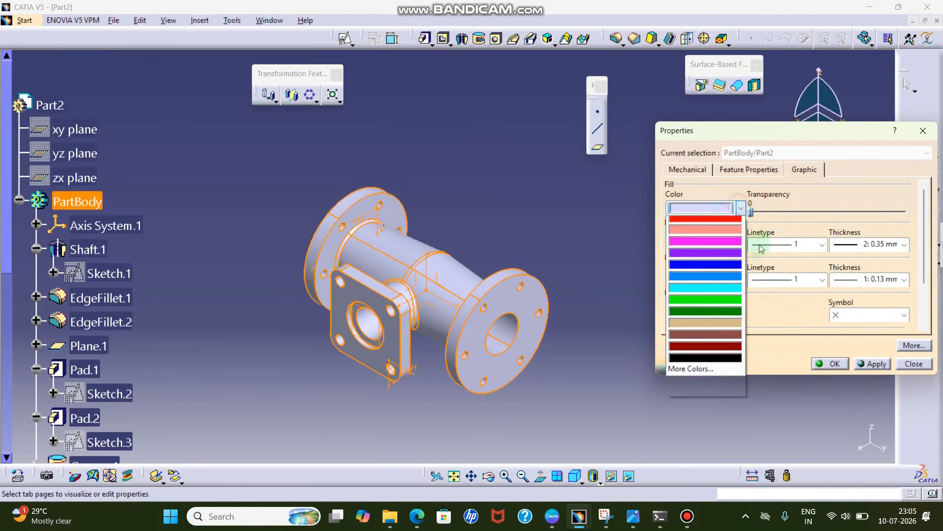
{"action": "left_click", "coordinate": [708, 346]}
{"action": "left_click", "coordinate": [830, 364]}
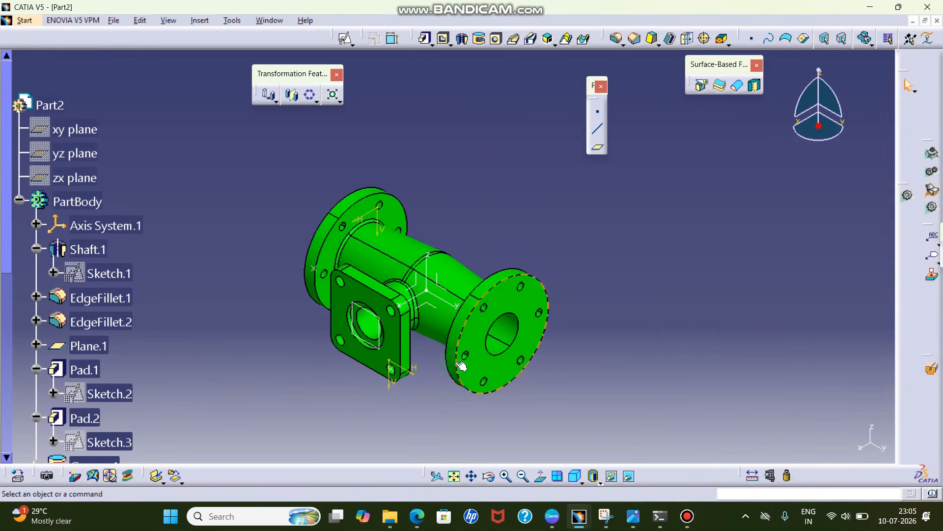
{"action": "scroll", "coordinate": [225, 292], "scroll_direction": "down", "scroll_amount": 3}
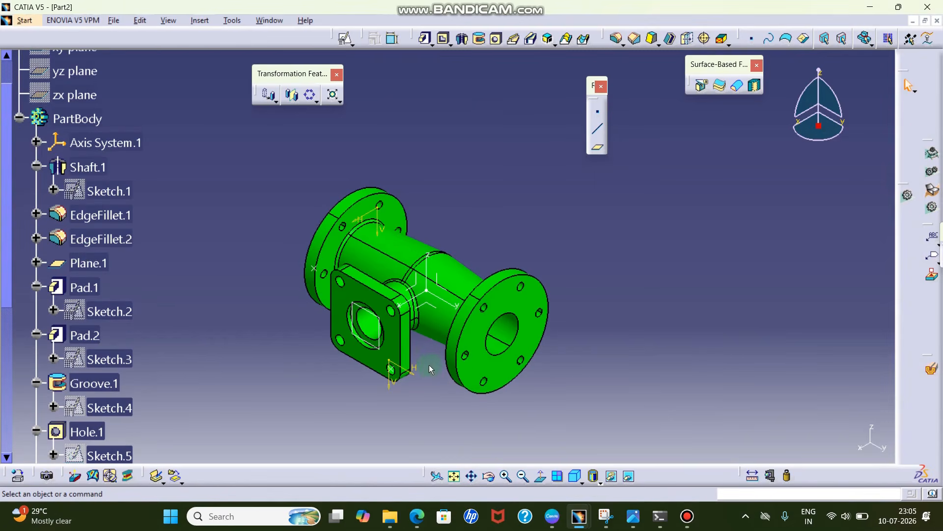
{"action": "middle_click_drag", "start_coordinate": [429, 365], "coordinate": [514, 354]}
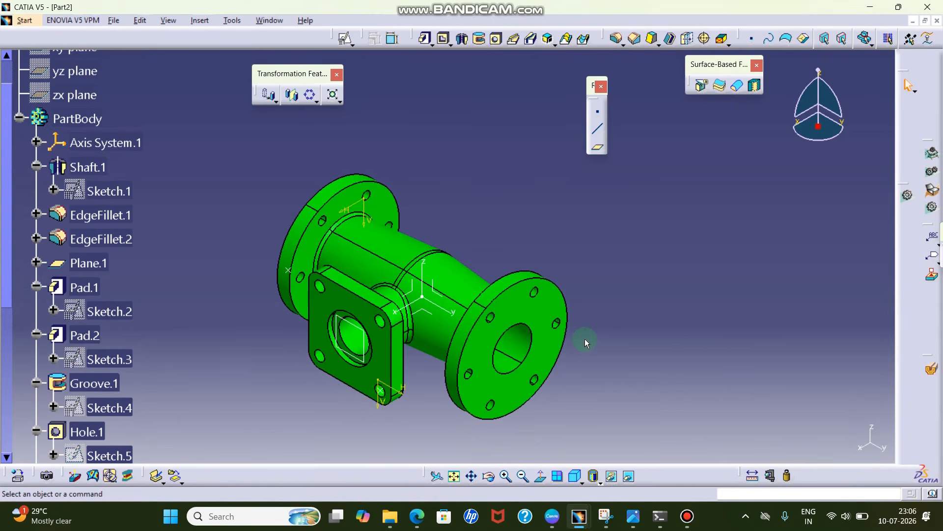